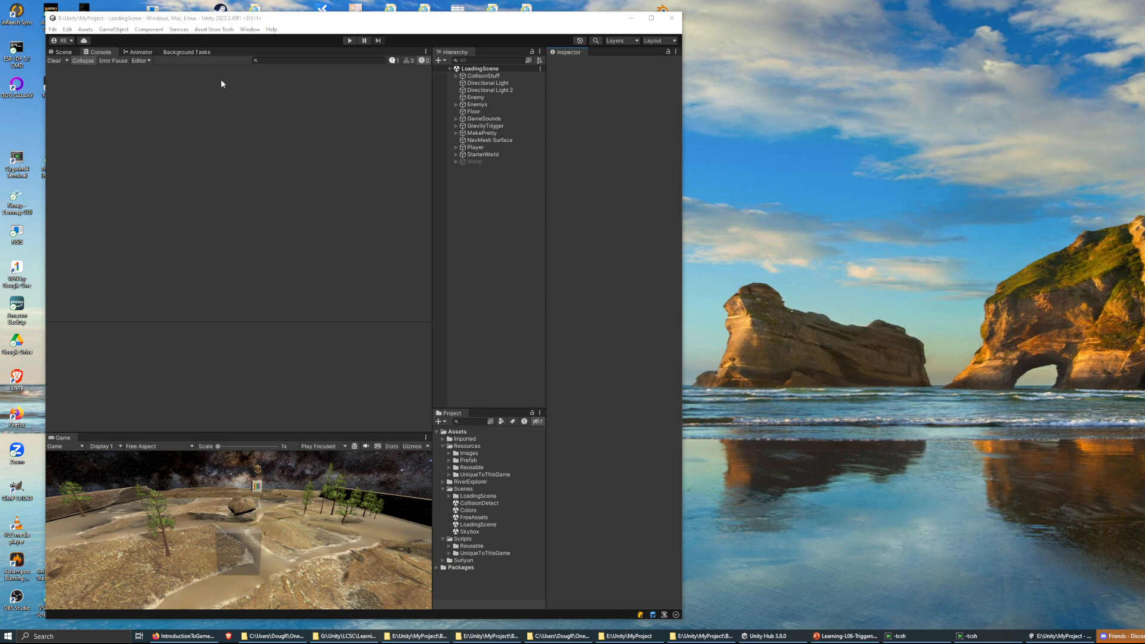
# Switch to Firefox, copy the OneDrive sharing link for MyClassProject.iss and close the link dialog.
pyautogui.moveTo(374, 21); pyautogui.dragTo(363, 21)
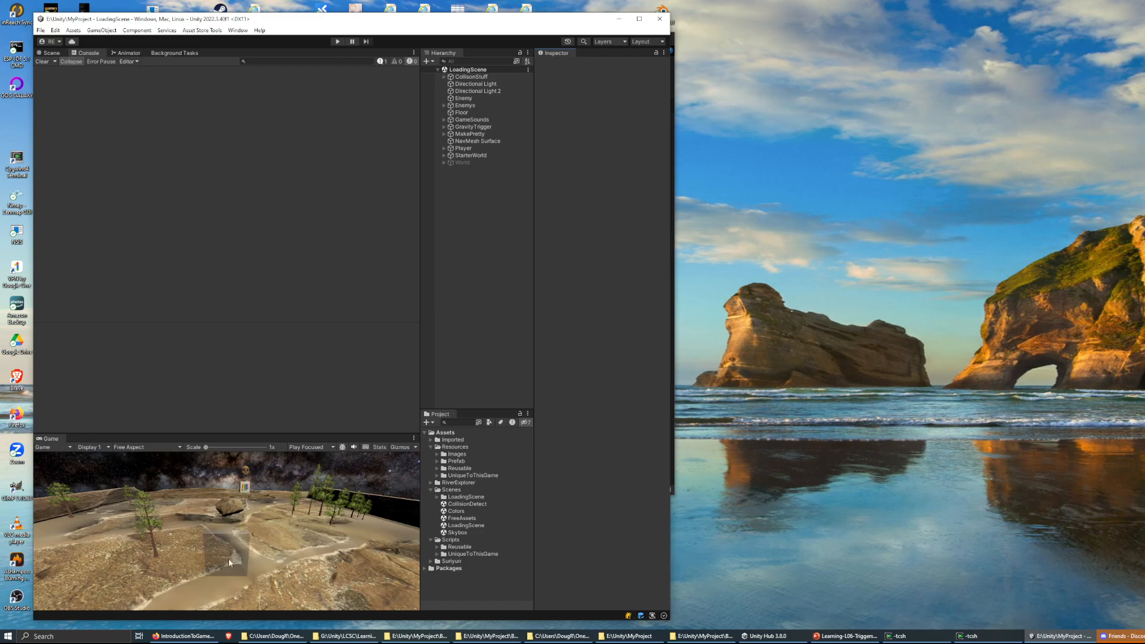
pyautogui.click(185, 636)
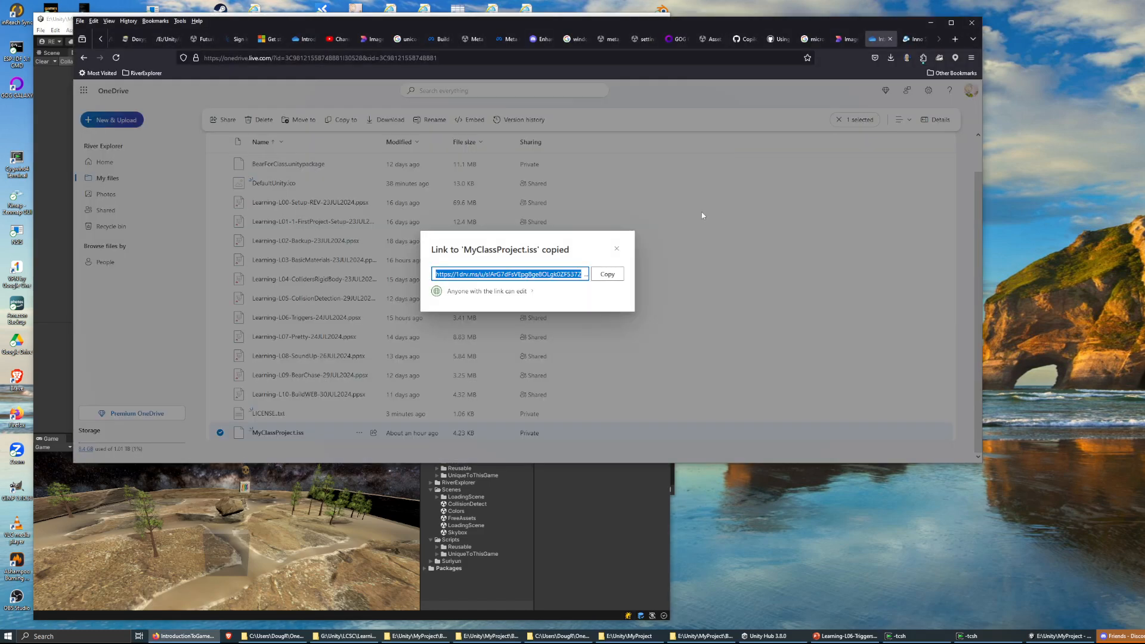
pyautogui.click(607, 274)
pyautogui.click(617, 248)
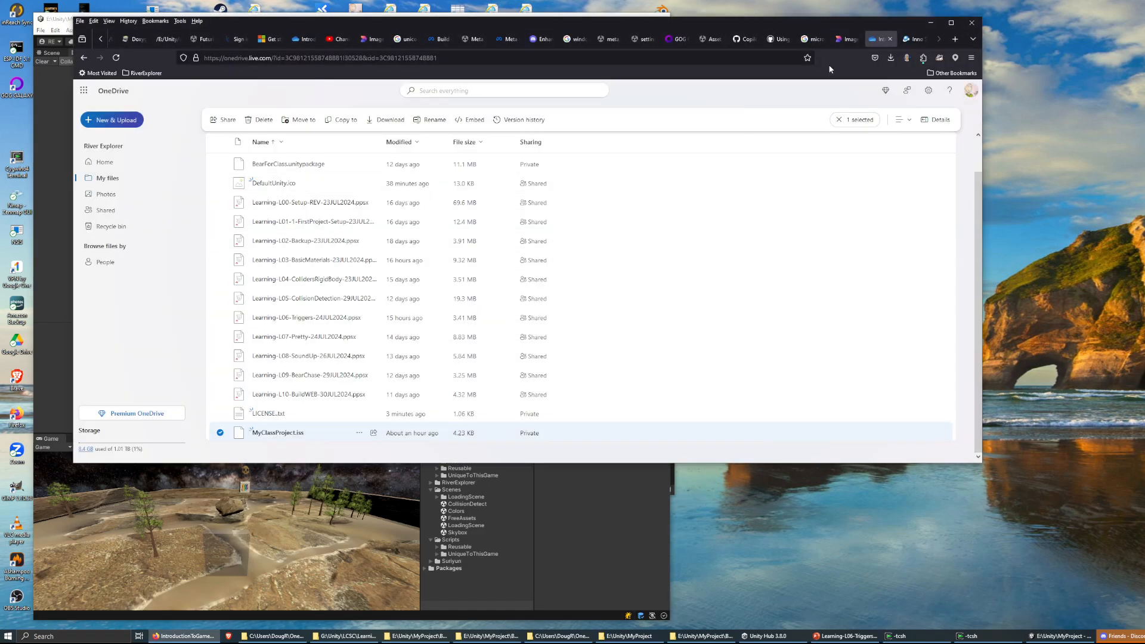
# Open the copied MyClassProject.iss sharing link in a new browser tab and dismiss the collaboration notice.
pyautogui.click(955, 39)
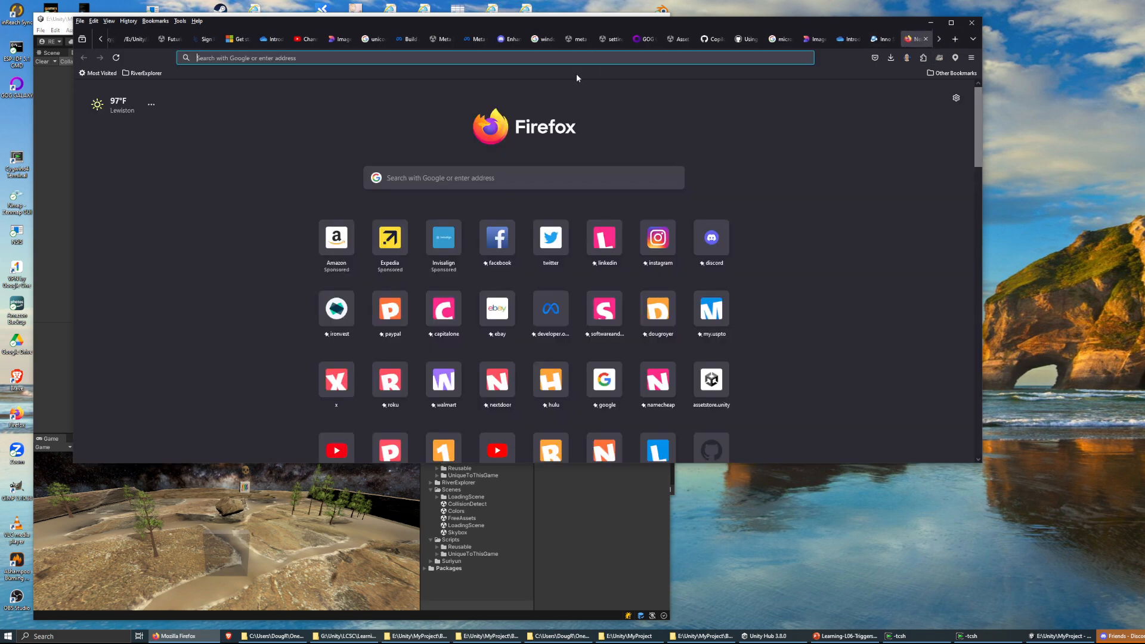
pyautogui.click(407, 58)
pyautogui.hotkey('ctrl', 'v')
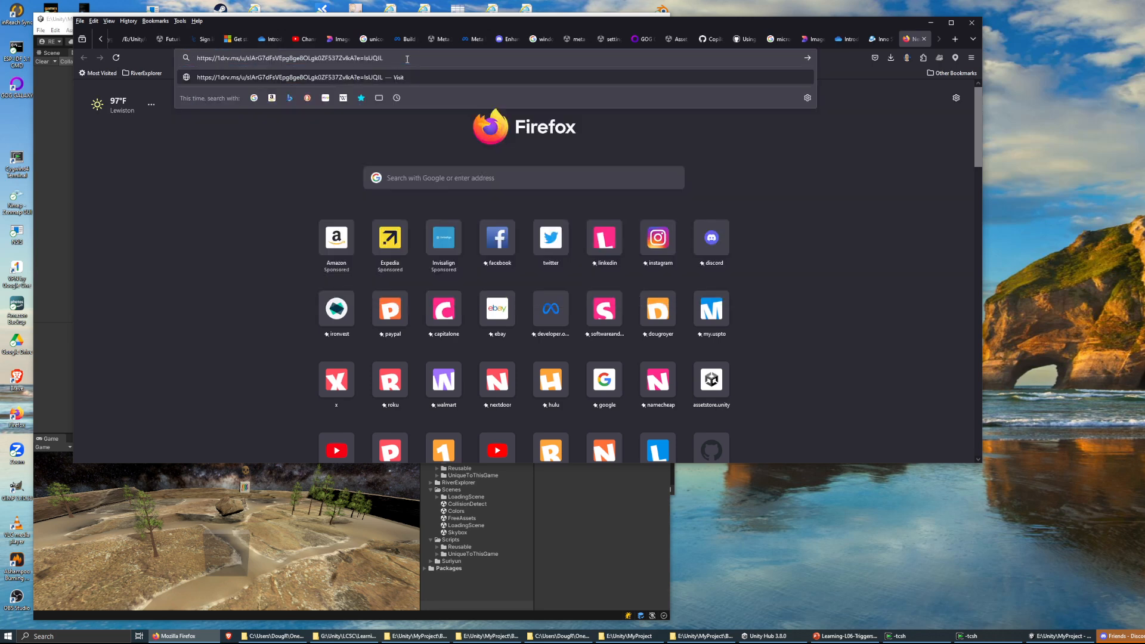
pyautogui.press('Return')
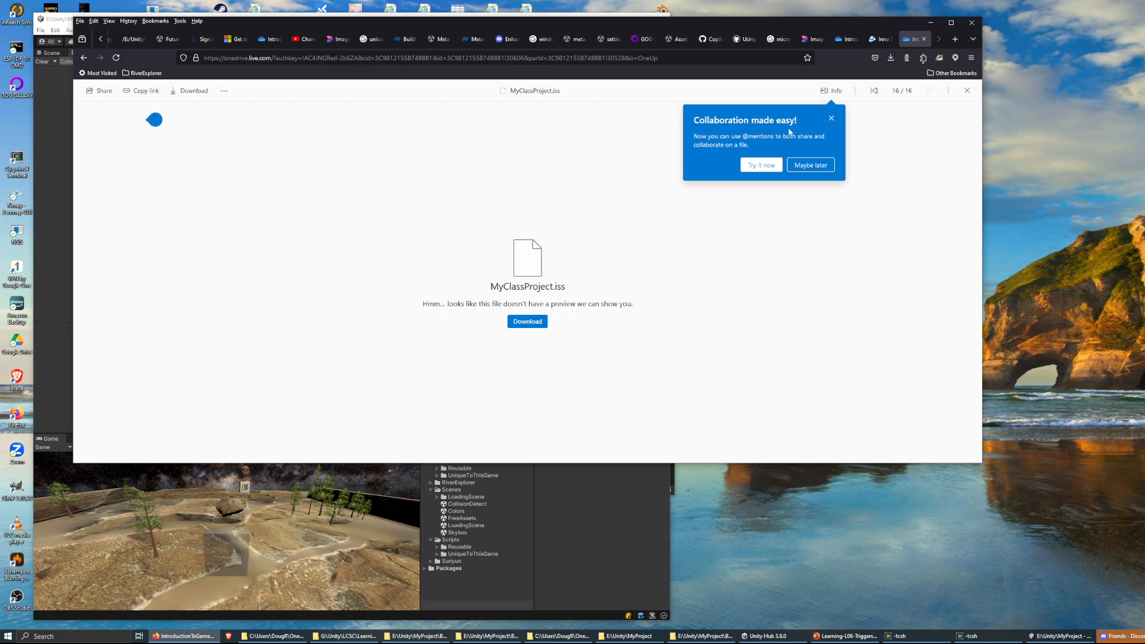
pyautogui.click(832, 118)
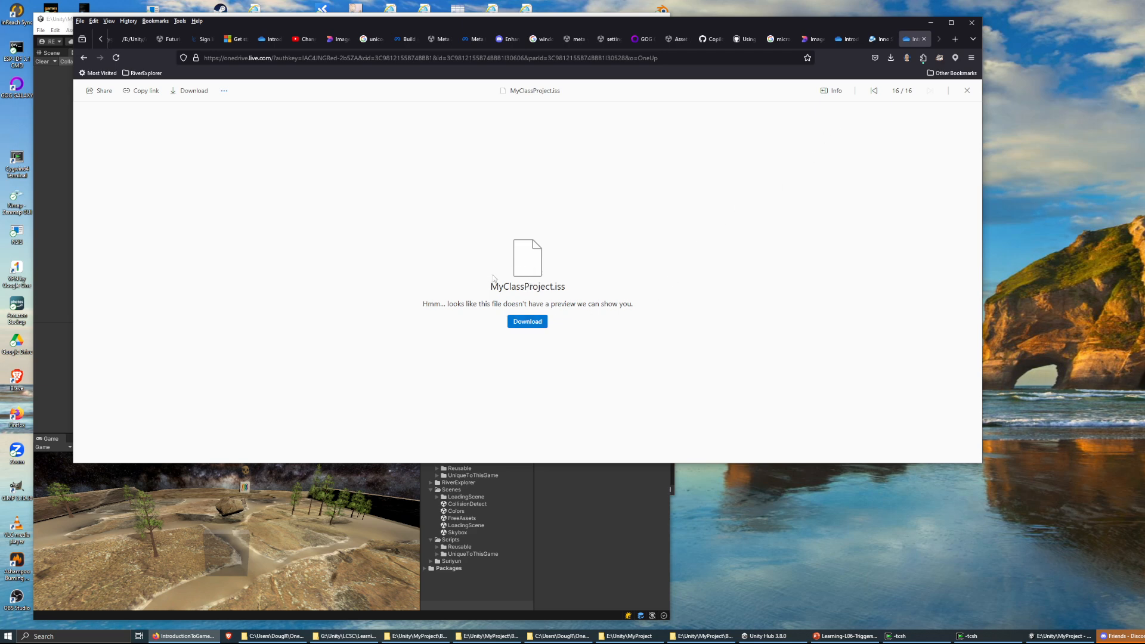
# Download MyClassProject.iss and save it in the E:\Unity\MyProject folder.
pyautogui.click(529, 322)
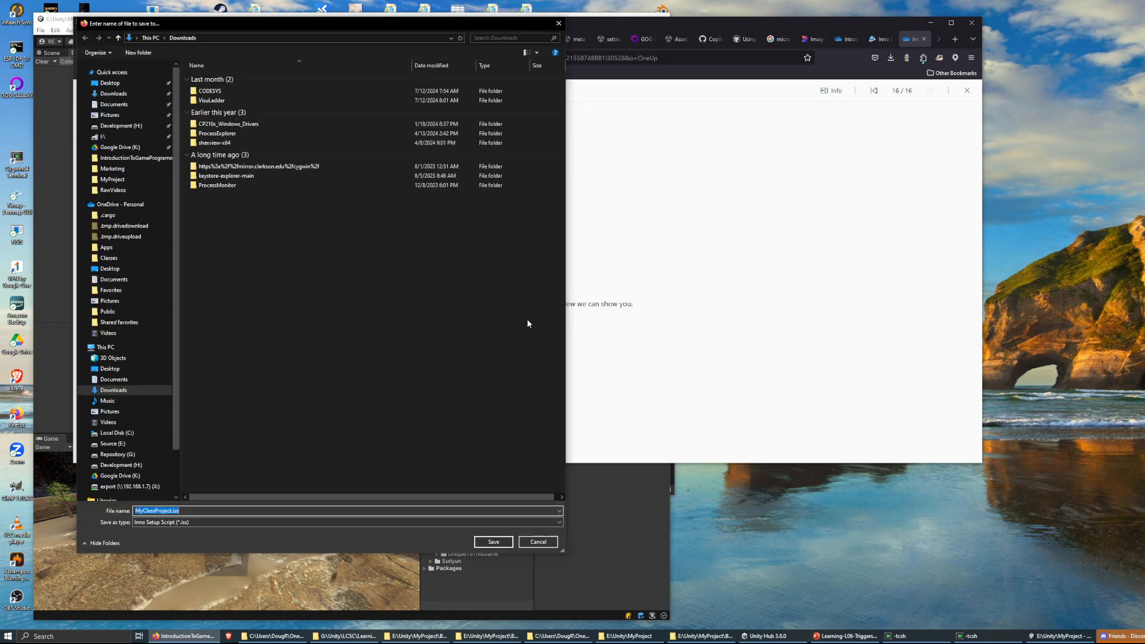
pyautogui.click(110, 444)
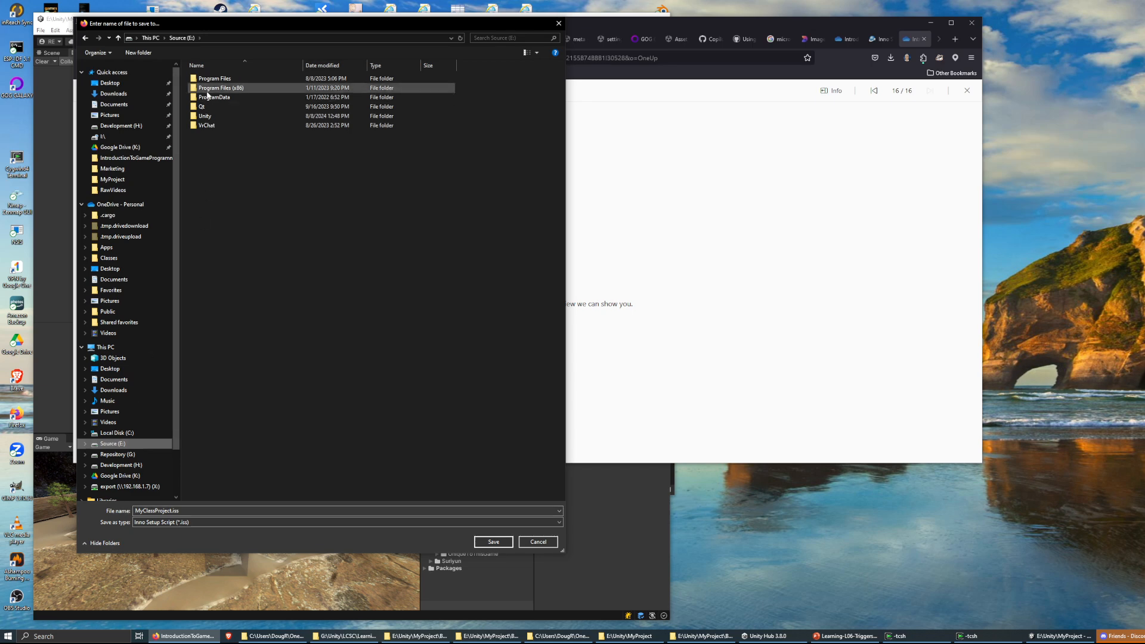
pyautogui.doubleClick(205, 118)
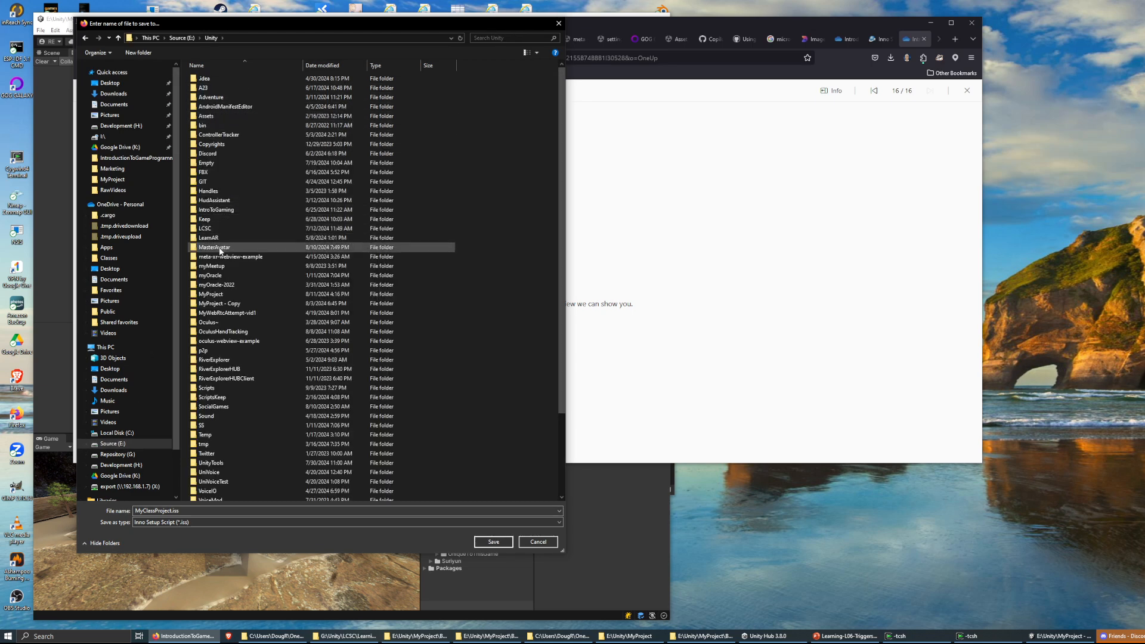
pyautogui.doubleClick(210, 294)
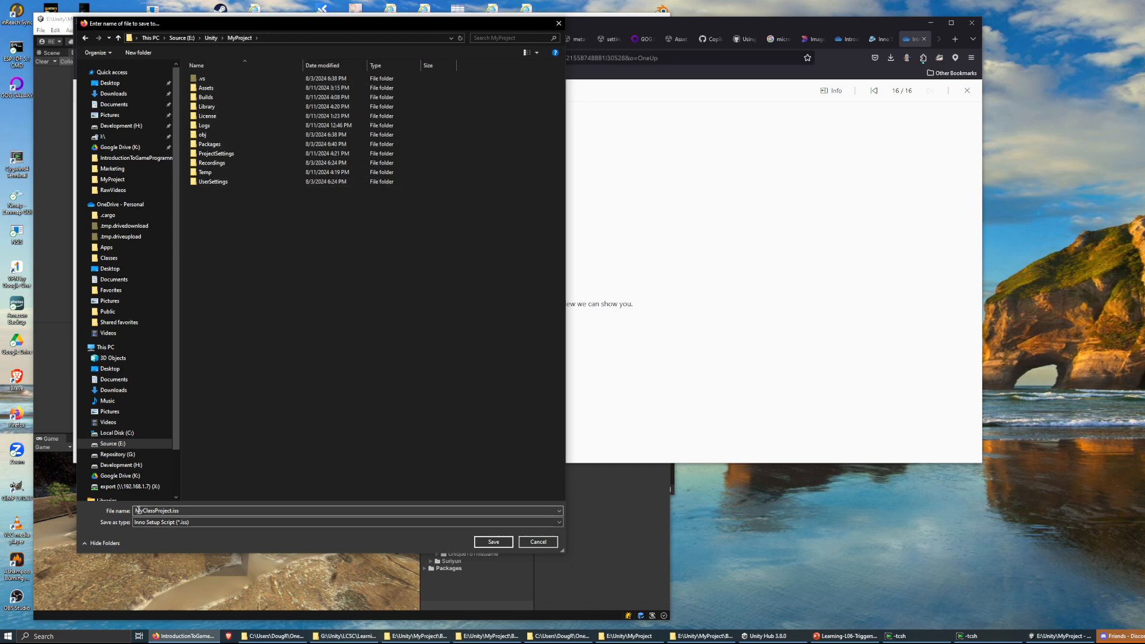
pyautogui.click(488, 542)
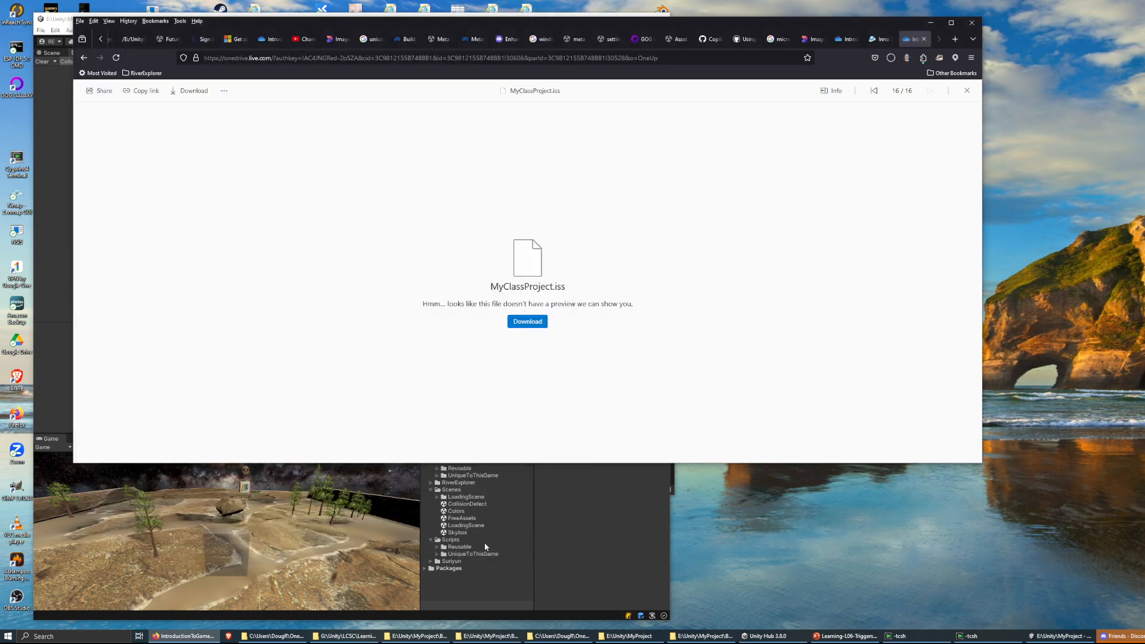
# Close both OneDrive tabs and load the jrsoftware.org home page in the remaining Inno Setup tab.
pyautogui.click(924, 39)
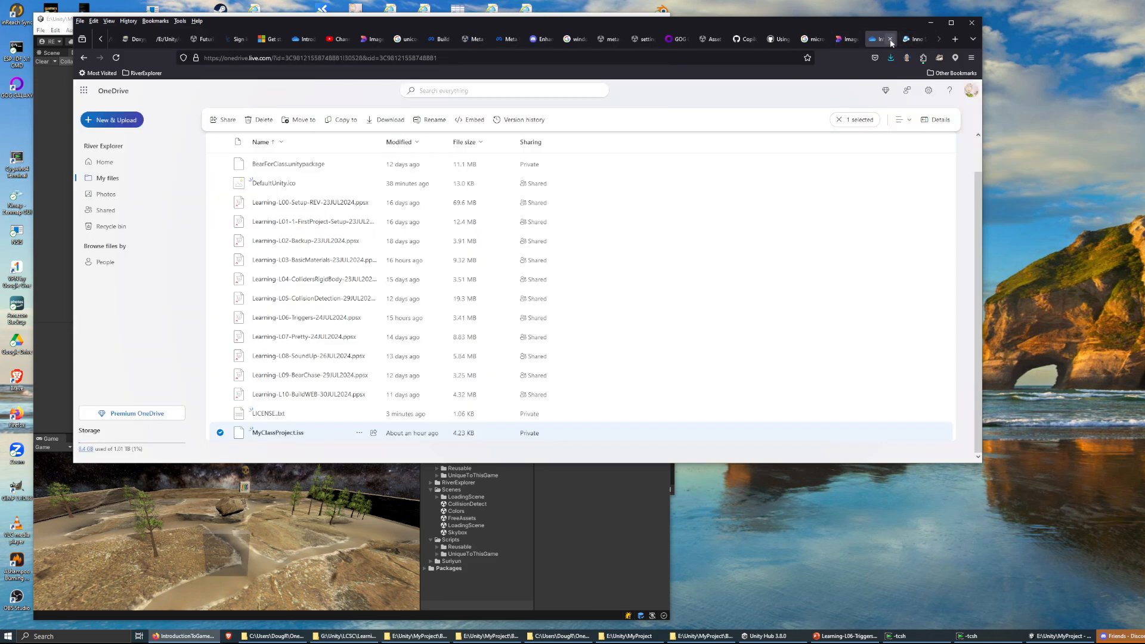
pyautogui.click(891, 39)
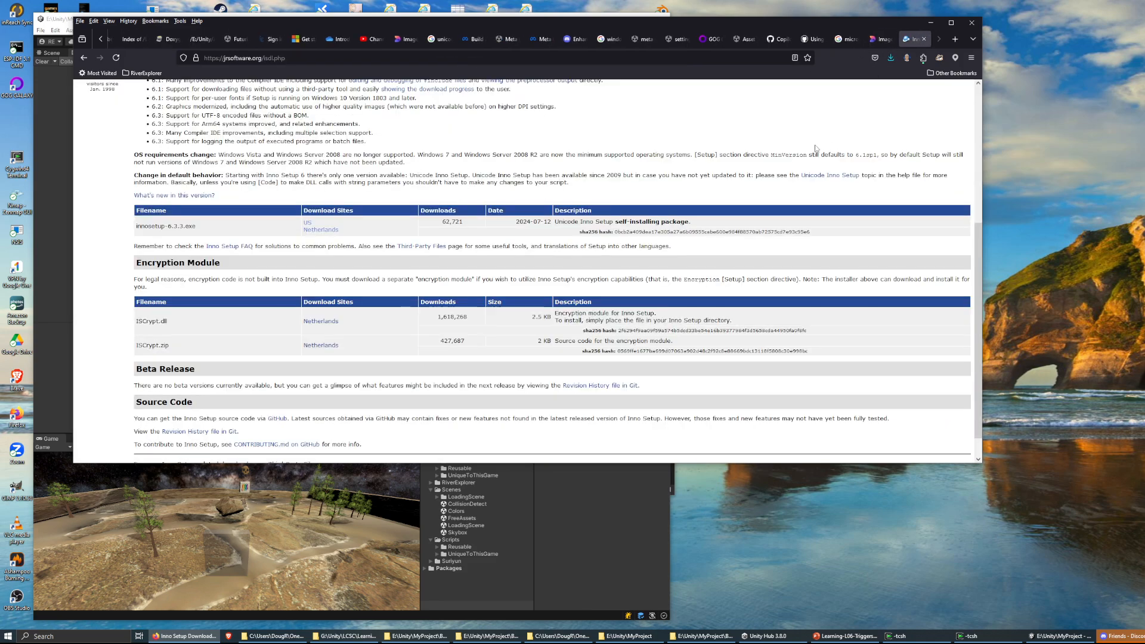
pyautogui.scroll(4, 761, 113)
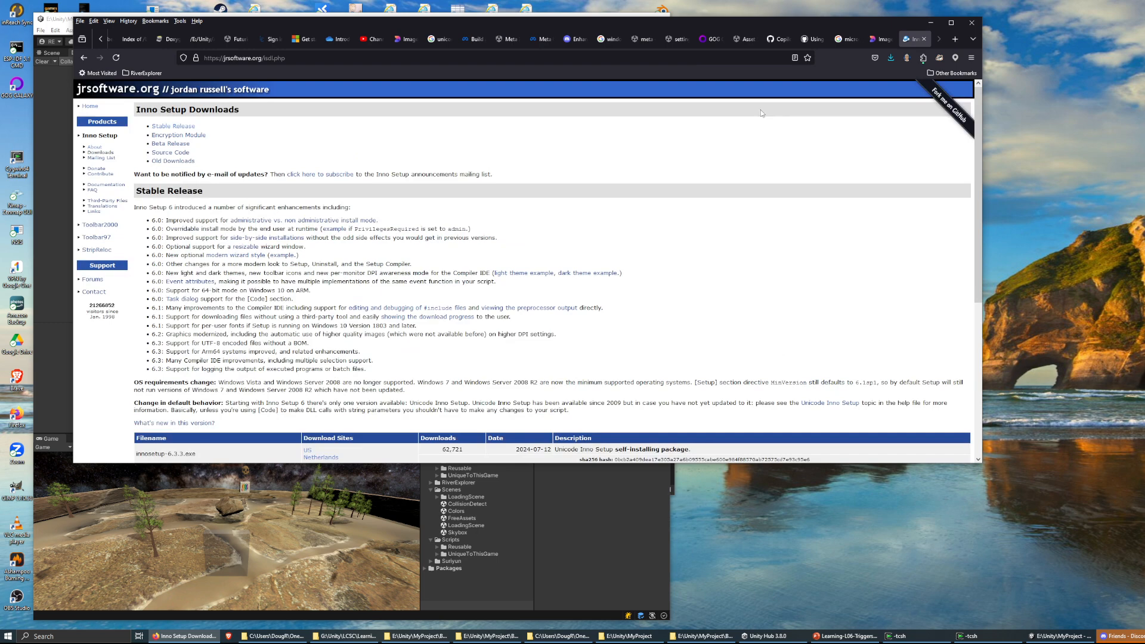
pyautogui.click(280, 60)
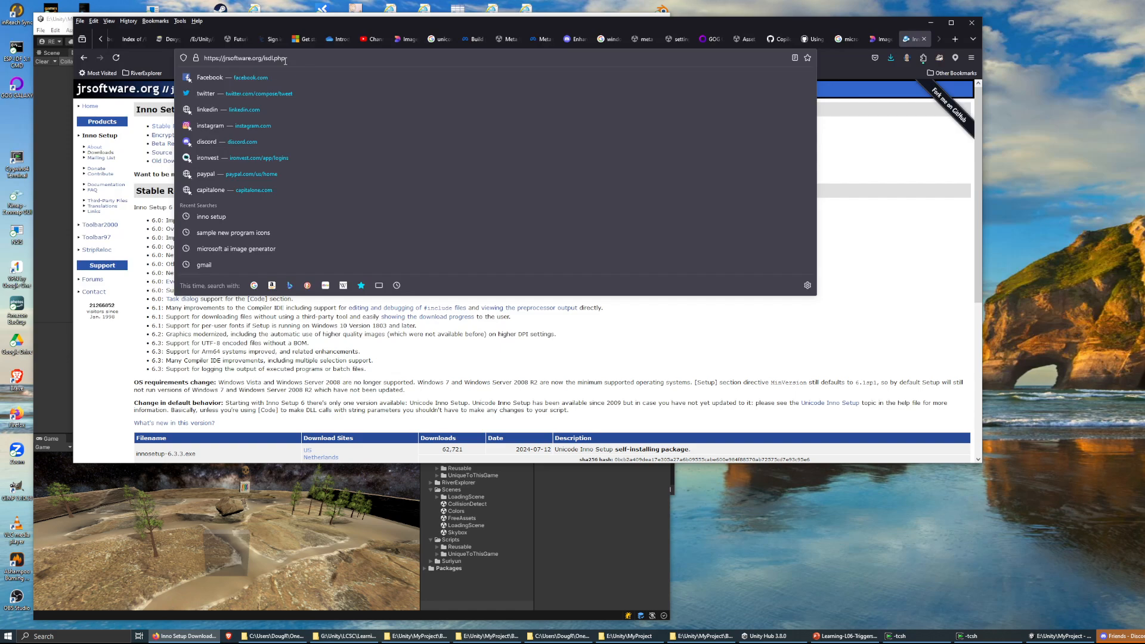
pyautogui.press('BackSpace')
pyautogui.press('BackSpace')
pyautogui.press('BackSpace')
pyautogui.press('BackSpace')
pyautogui.press('BackSpace')
pyautogui.press('BackSpace')
pyautogui.press('BackSpace')
pyautogui.press('BackSpace')
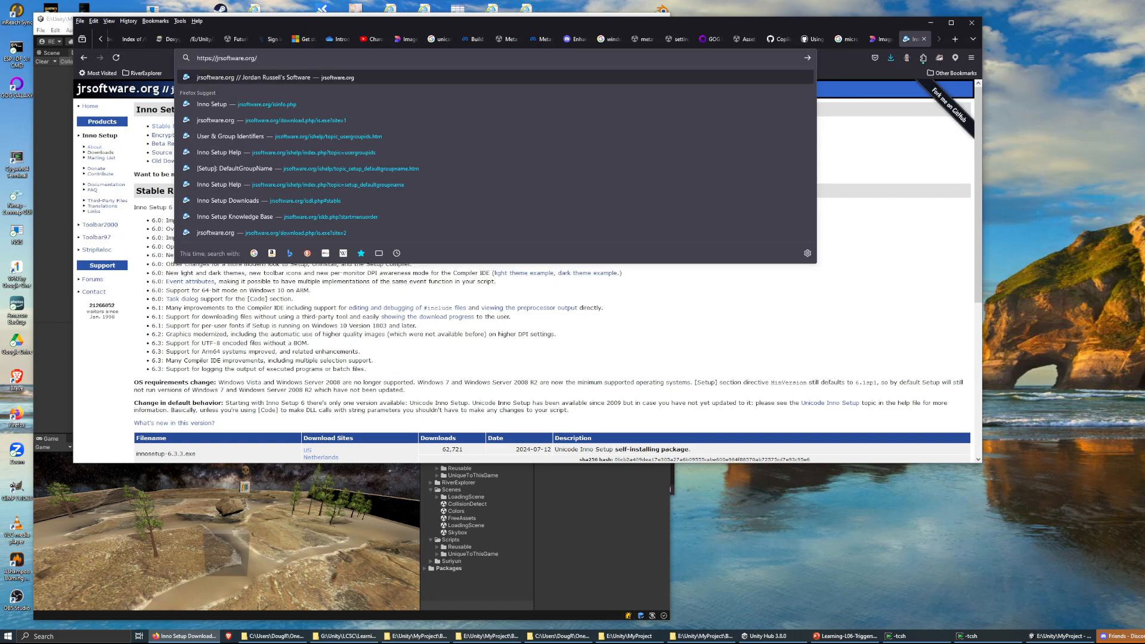
pyautogui.press('Return')
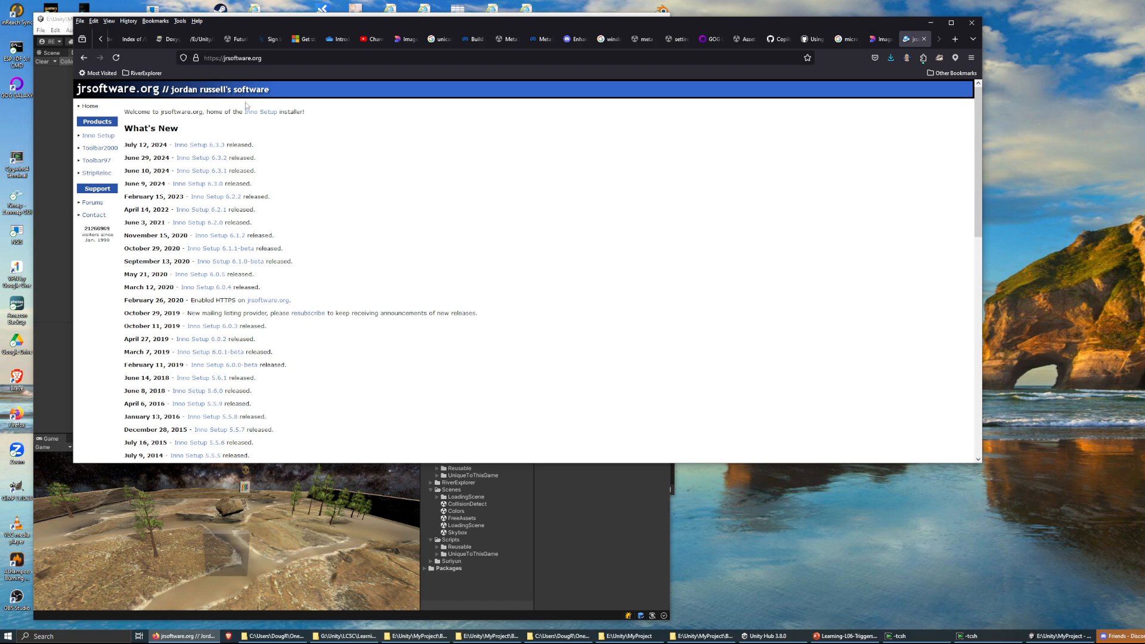
# Download innosetup-6.3.3.exe from the US site on the Inno Setup download page into Downloads, replacing the existing file.
pyautogui.click(89, 139)
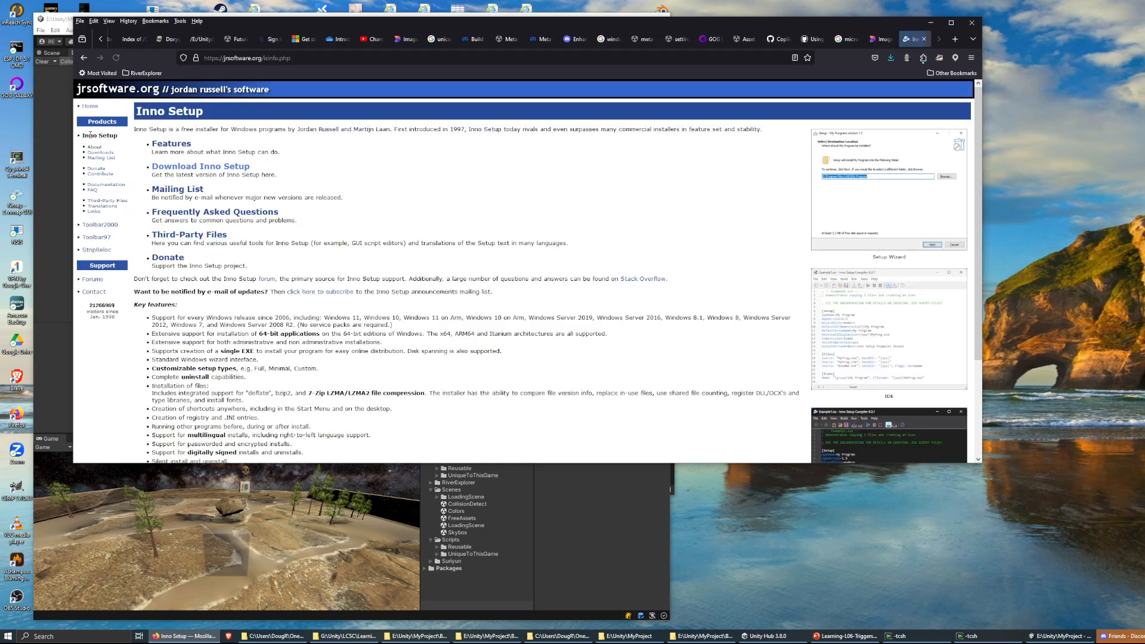
pyautogui.click(198, 169)
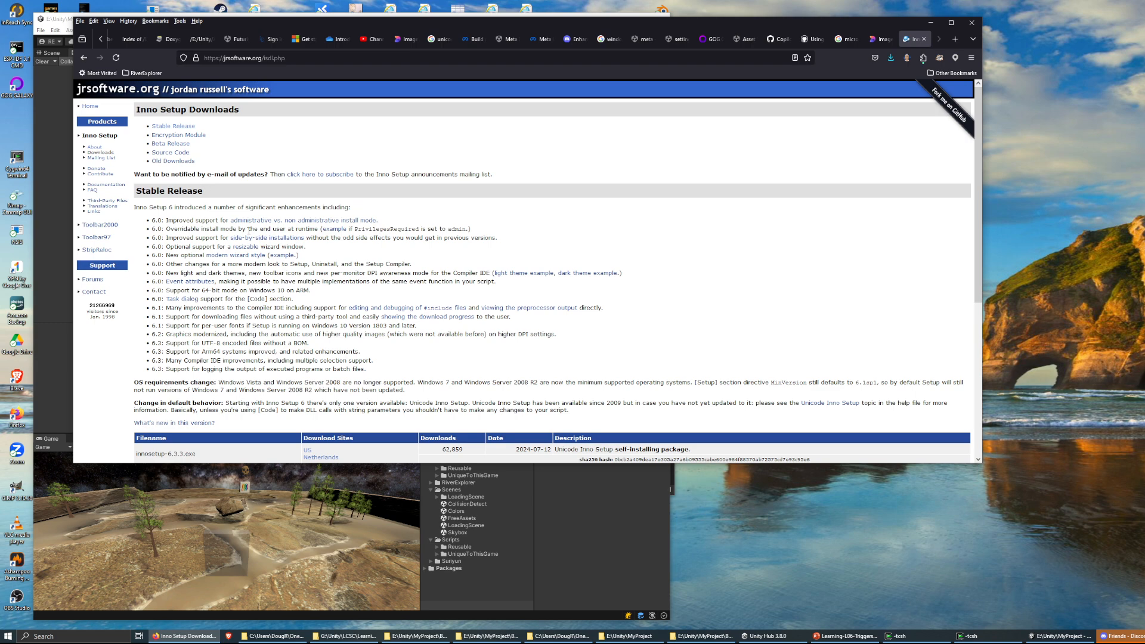
pyautogui.scroll(-3, 227, 277)
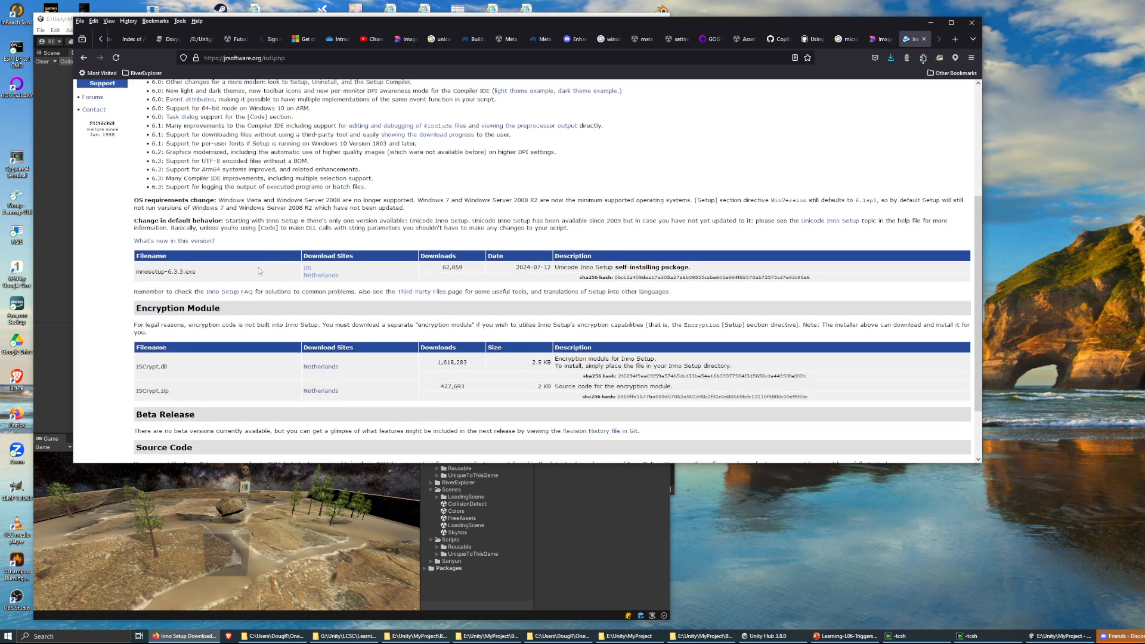
pyautogui.click(307, 269)
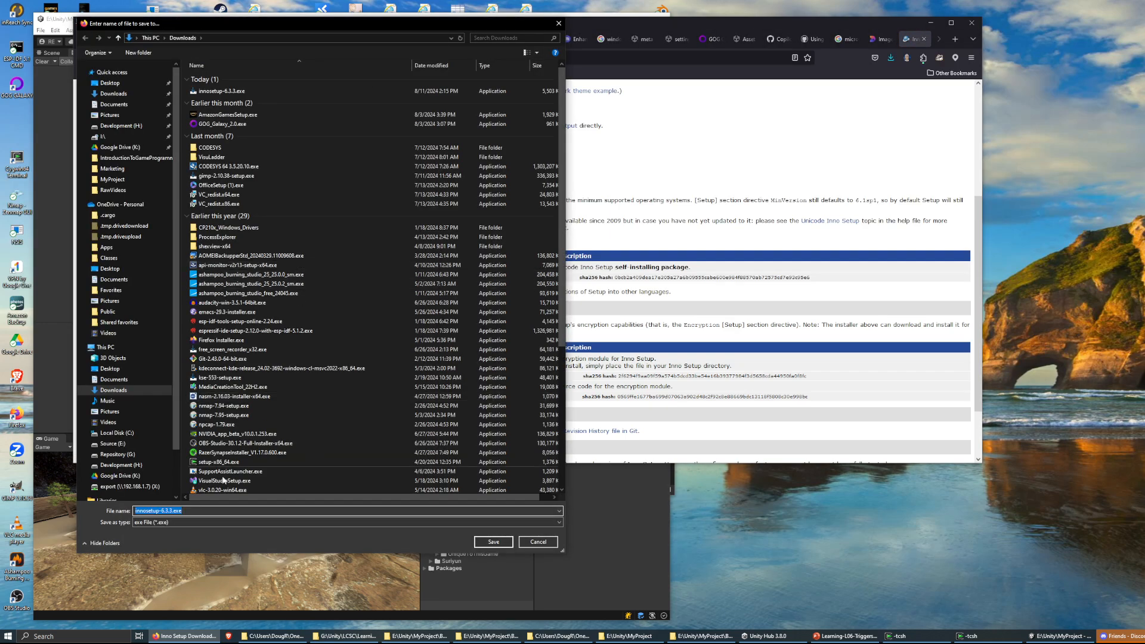
pyautogui.click(479, 544)
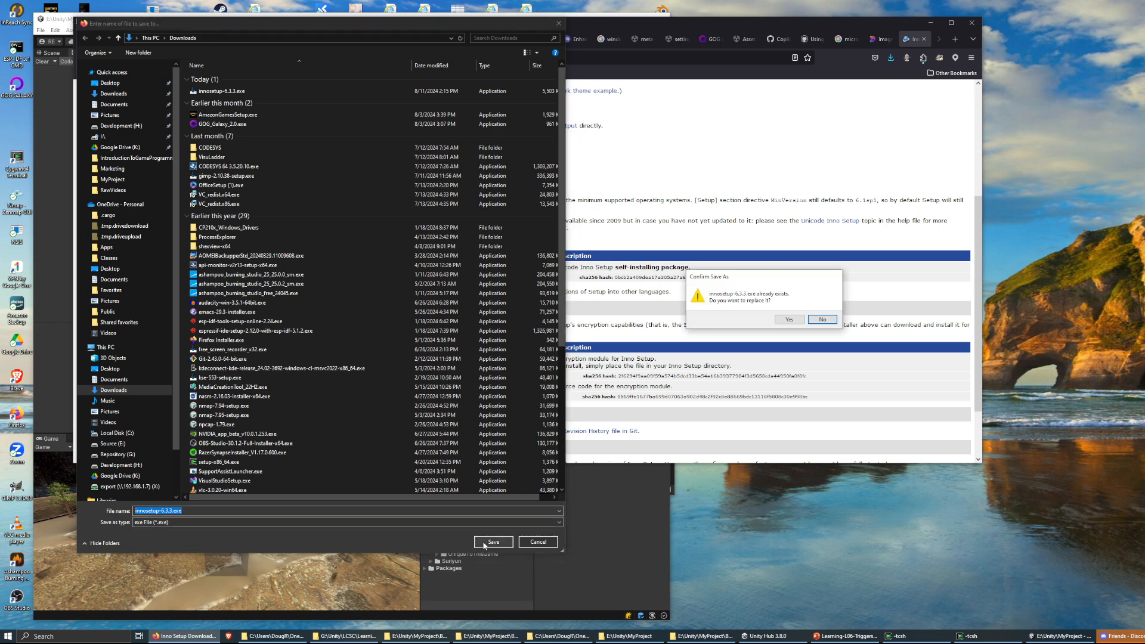
pyautogui.moveTo(782, 277); pyautogui.dragTo(381, 242)
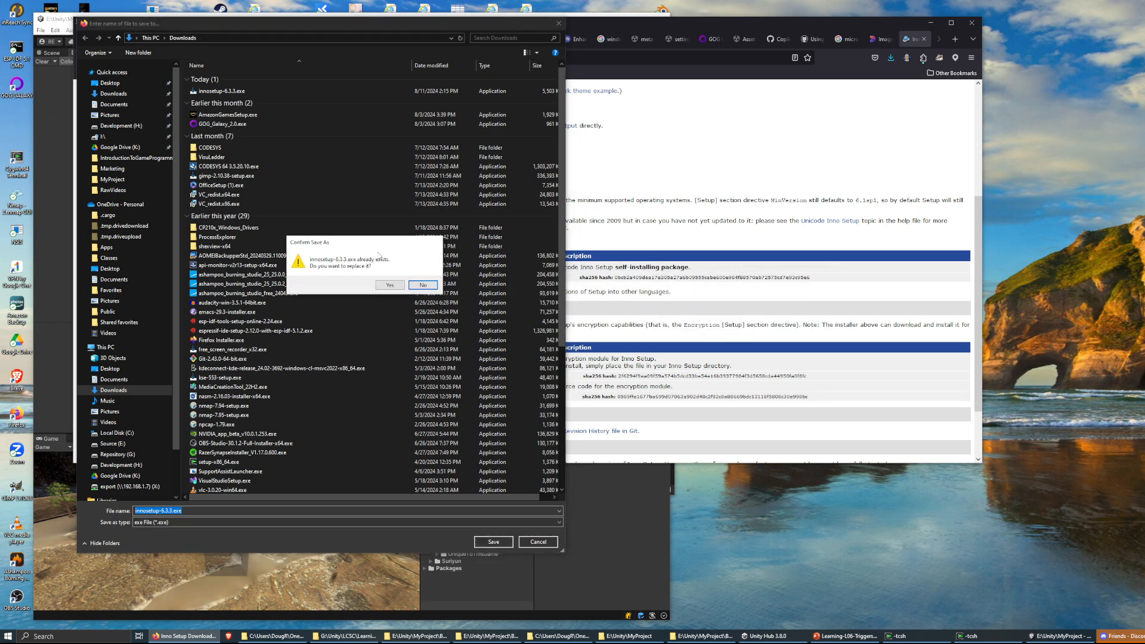
pyautogui.click(391, 287)
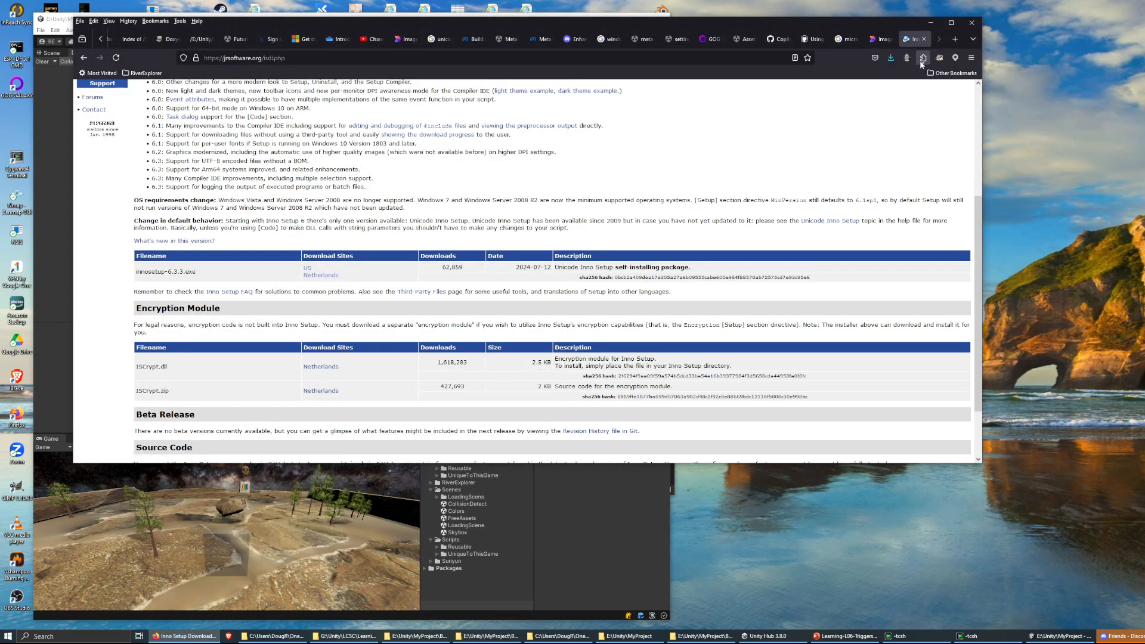
# Check the browser's list of recent downloads, and minimize the browser.
pyautogui.click(891, 57)
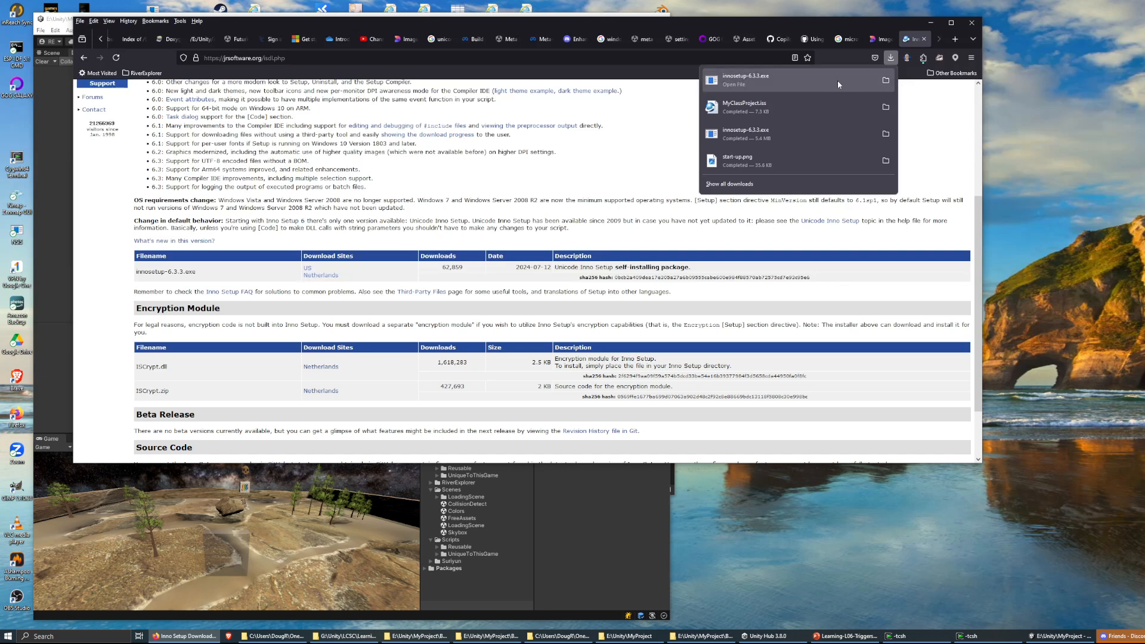
pyautogui.click(908, 93)
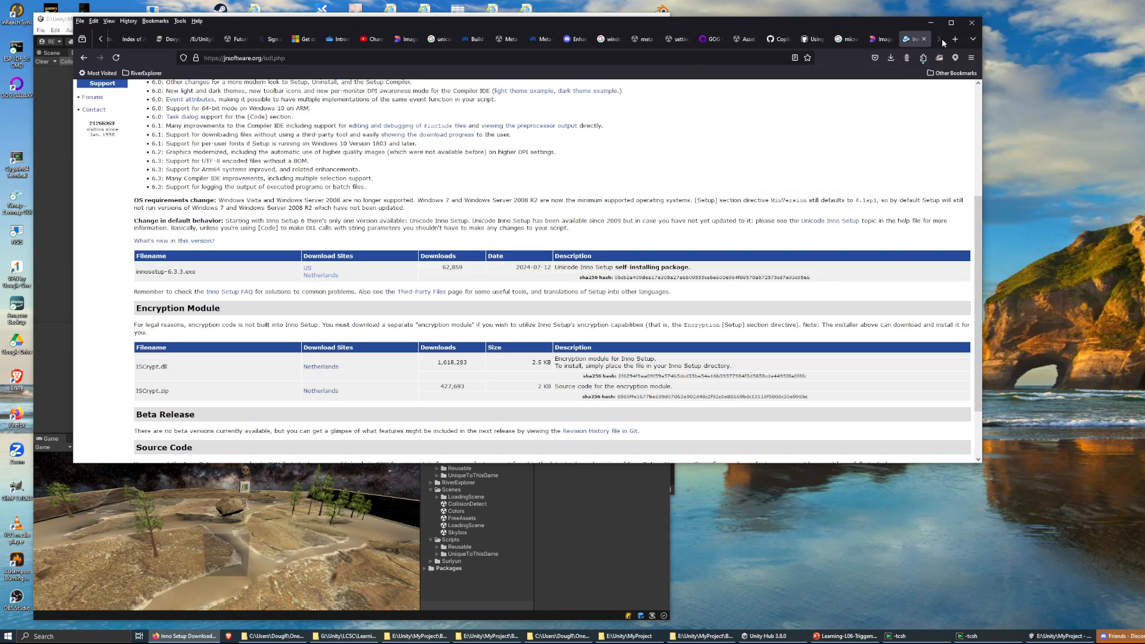
pyautogui.click(930, 23)
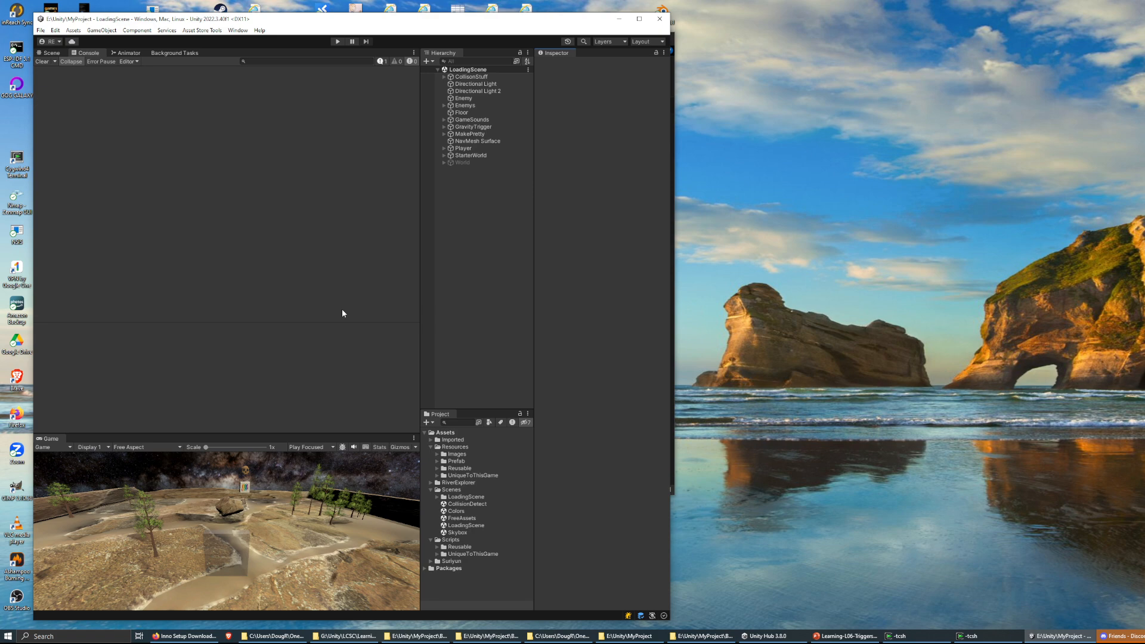
# Open MyClassProject.iss from the E:\Unity\MyProject folder in Inno Setup Compiler.
pyautogui.click(611, 632)
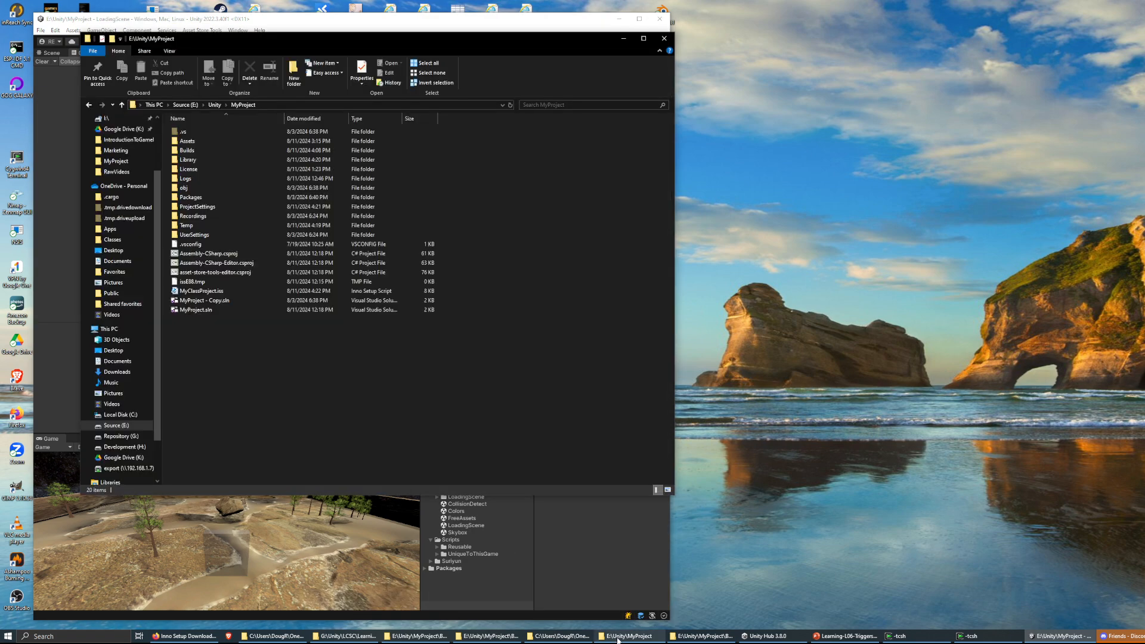
pyautogui.click(182, 293)
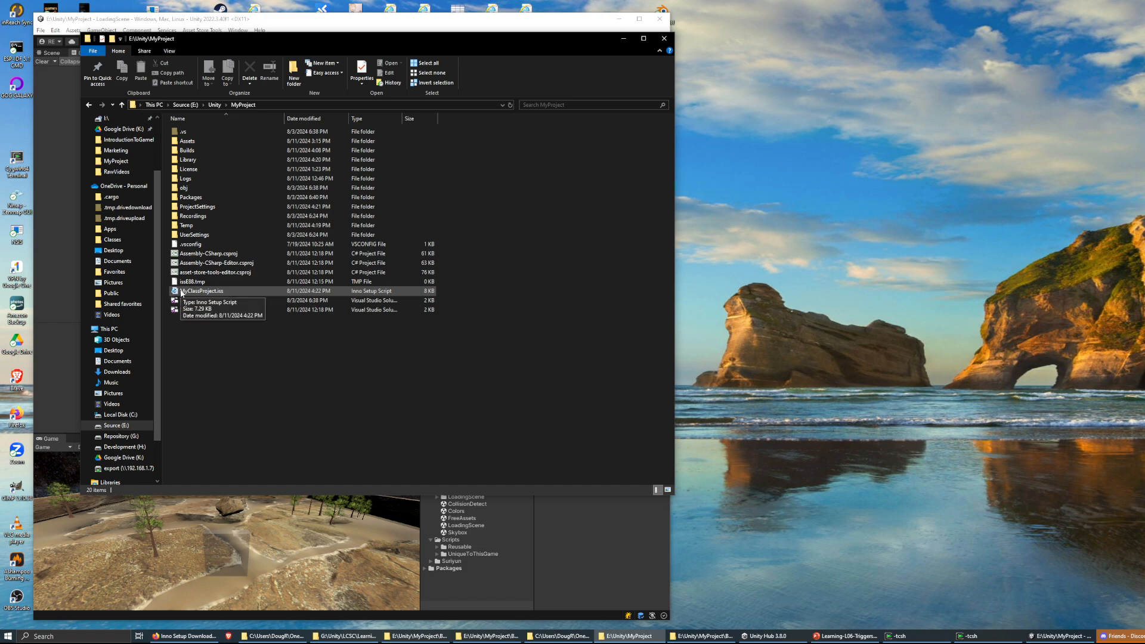
pyautogui.click(182, 293)
pyautogui.doubleClick(182, 292)
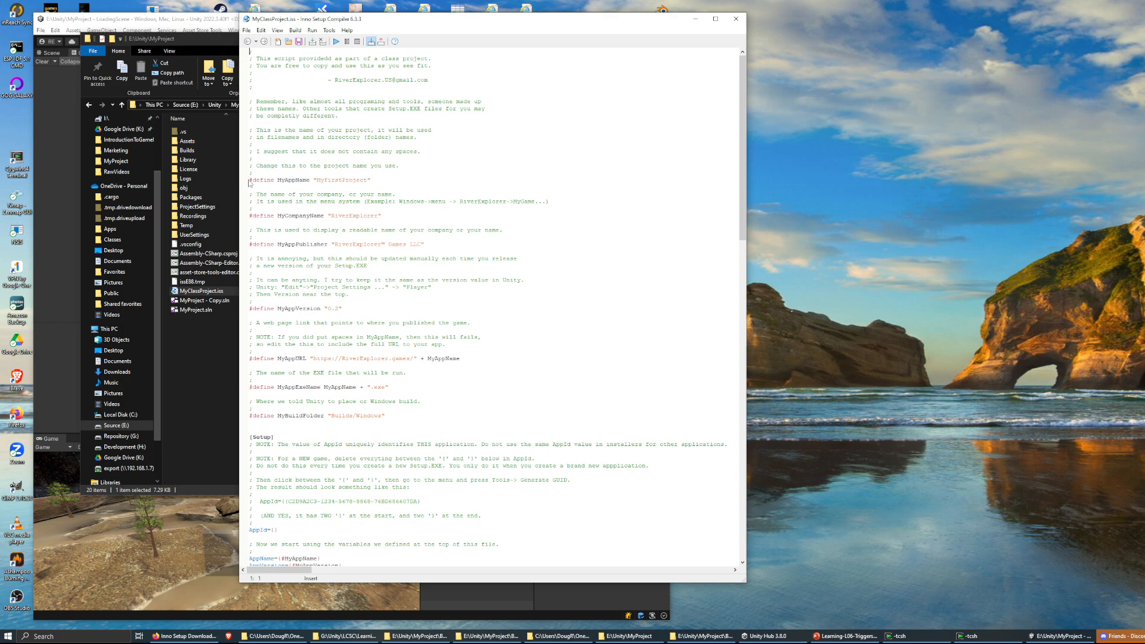
# Examine the MyAppName definition and its "MyFirstProject" value in the script.
pyautogui.moveTo(249, 180); pyautogui.dragTo(269, 179)
pyautogui.click(273, 172)
pyautogui.moveTo(317, 182); pyautogui.dragTo(366, 183)
pyautogui.click(367, 173)
# Try a personal name with "Home Edition" as the MyCompanyName value, and restore it to "RiverExplorer".
pyautogui.moveTo(332, 217); pyautogui.dragTo(379, 217)
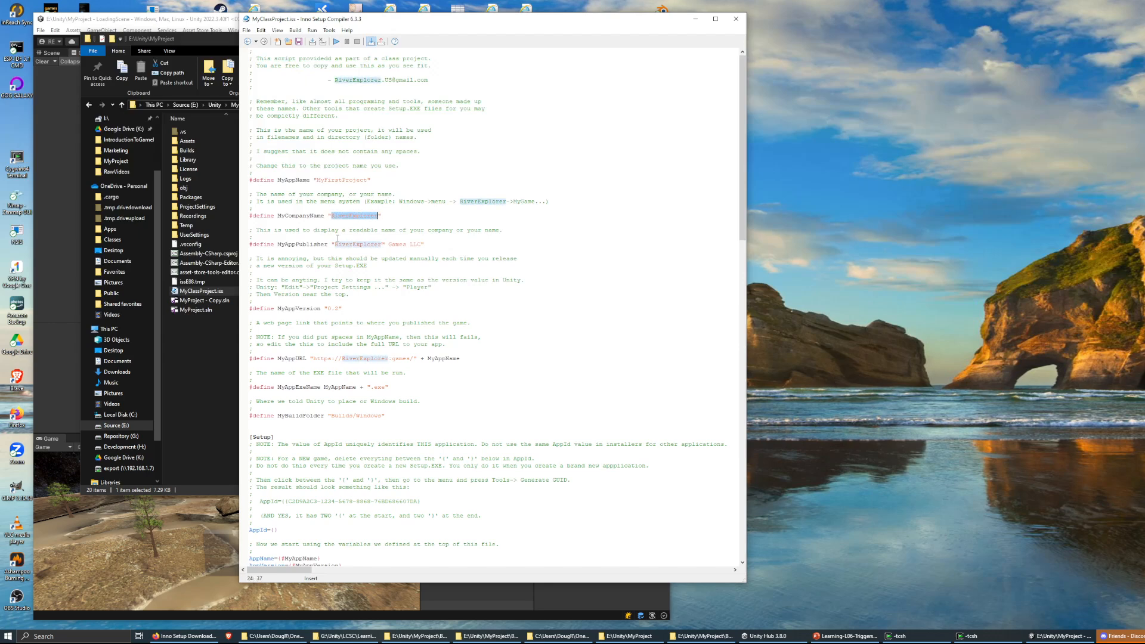
pyautogui.write('Doug ')
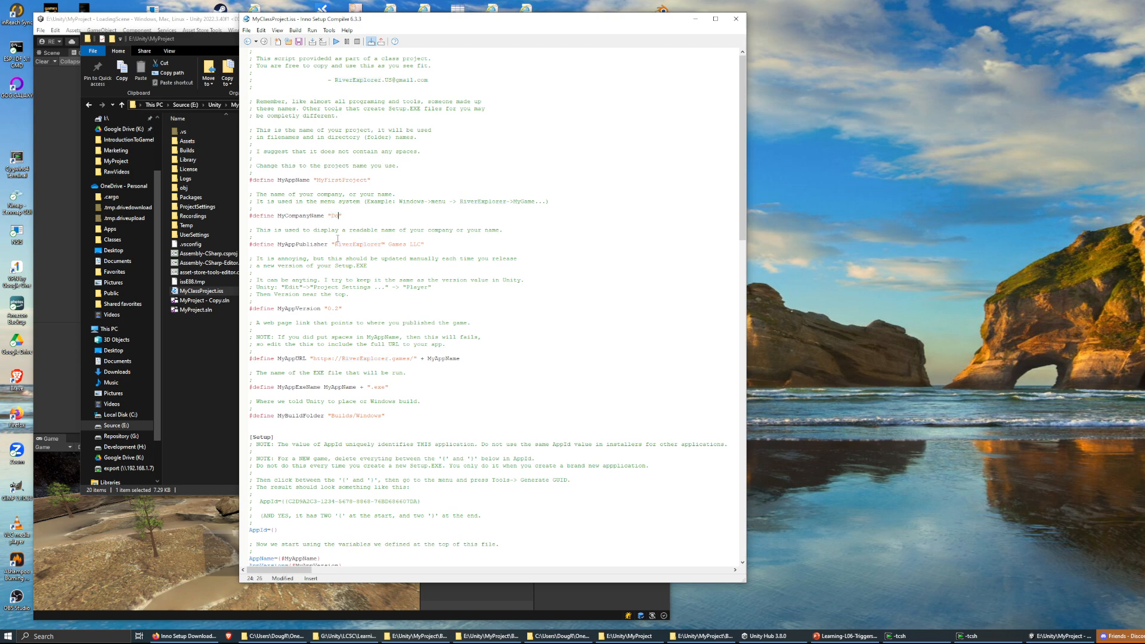
pyautogui.write('Royer Home Edition')
pyautogui.press('BackSpace')
pyautogui.press('BackSpace')
pyautogui.press('BackSpace')
pyautogui.press('BackSpace')
pyautogui.press('BackSpace')
pyautogui.press('BackSpace')
pyautogui.press('BackSpace')
pyautogui.press('BackSpace')
pyautogui.press('BackSpace')
pyautogui.press('BackSpace')
pyautogui.press('BackSpace')
pyautogui.press('BackSpace')
pyautogui.press('BackSpace')
pyautogui.press('BackSpace')
pyautogui.press('BackSpace')
pyautogui.press('BackSpace')
pyautogui.press('BackSpace')
pyautogui.press('BackSpace')
pyautogui.press('BackSpace')
pyautogui.press('BackSpace')
pyautogui.press('BackSpace')
pyautogui.press('BackSpace')
pyautogui.press('BackSpace')
pyautogui.write('RiverExplorer')
# Expand the Android Studio folder in the Windows app list to examine how programs are grouped by company folder.
pyautogui.click(7, 636)
pyautogui.scroll(-1, 91, 492)
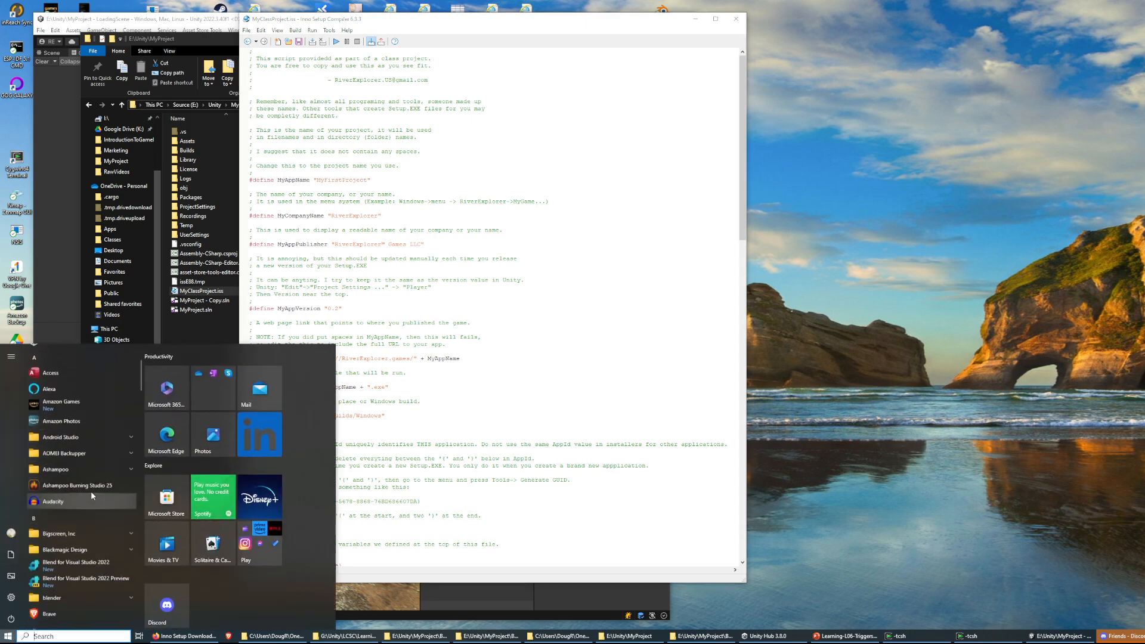
pyautogui.click(98, 419)
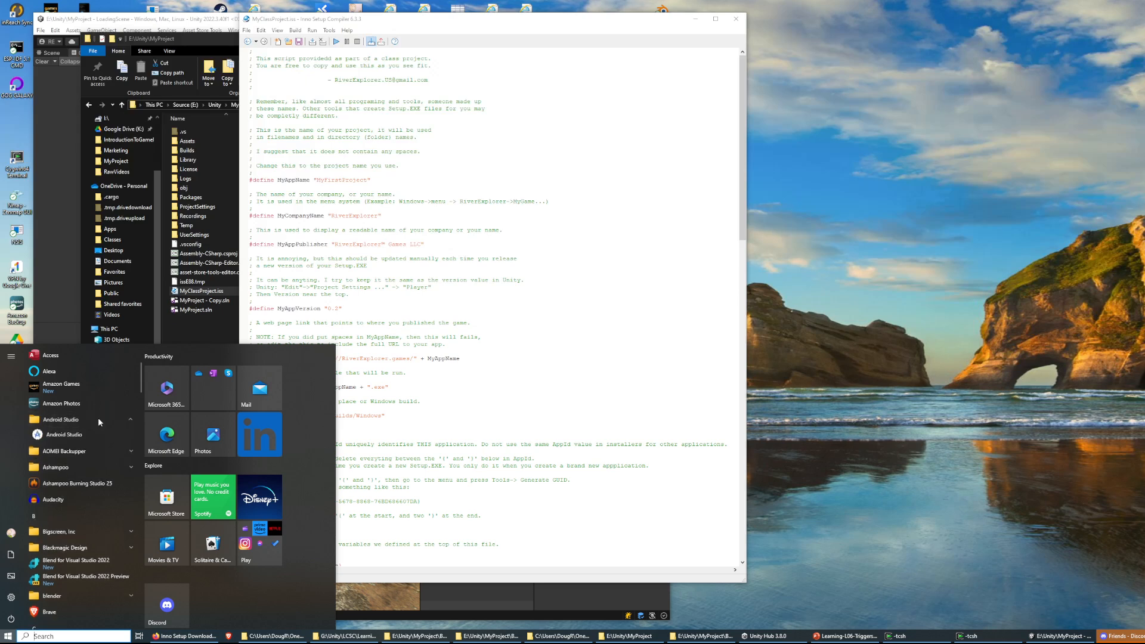
# Expand the Ashampoo folder in the Windows app list to examine its programs, and return to the script.
pyautogui.click(83, 466)
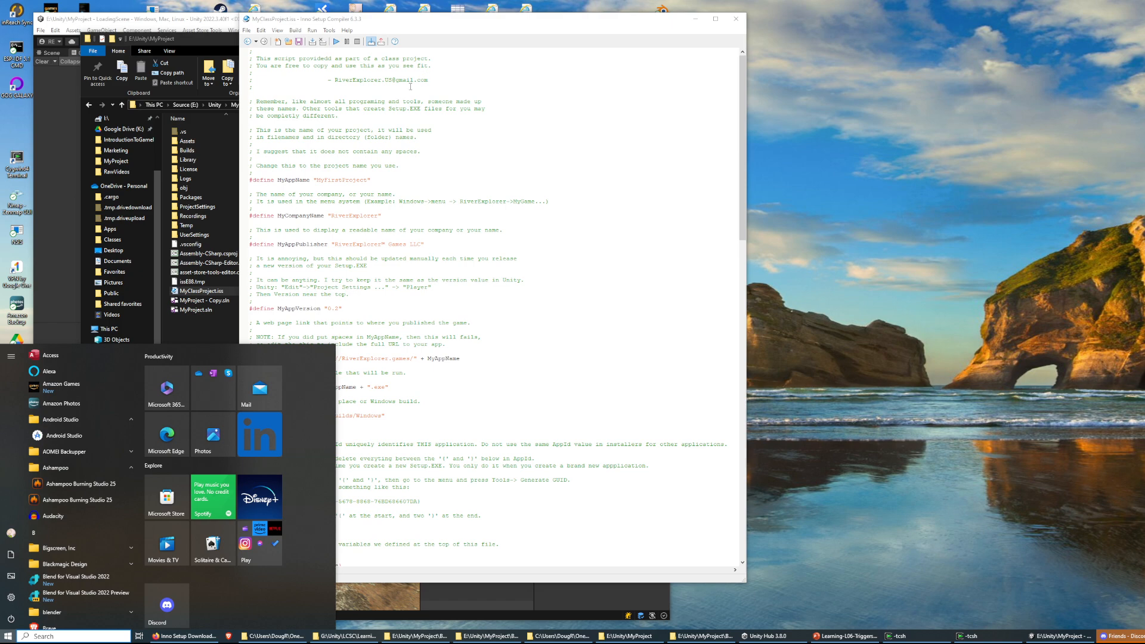
pyautogui.click(416, 179)
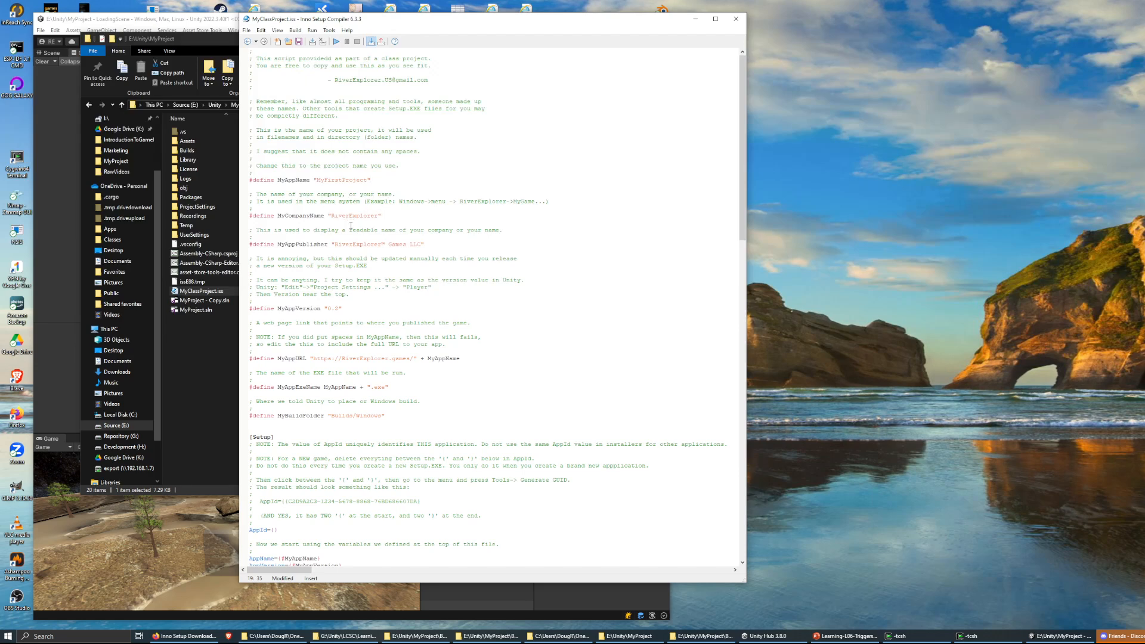
pyautogui.scroll(-2, 350, 210)
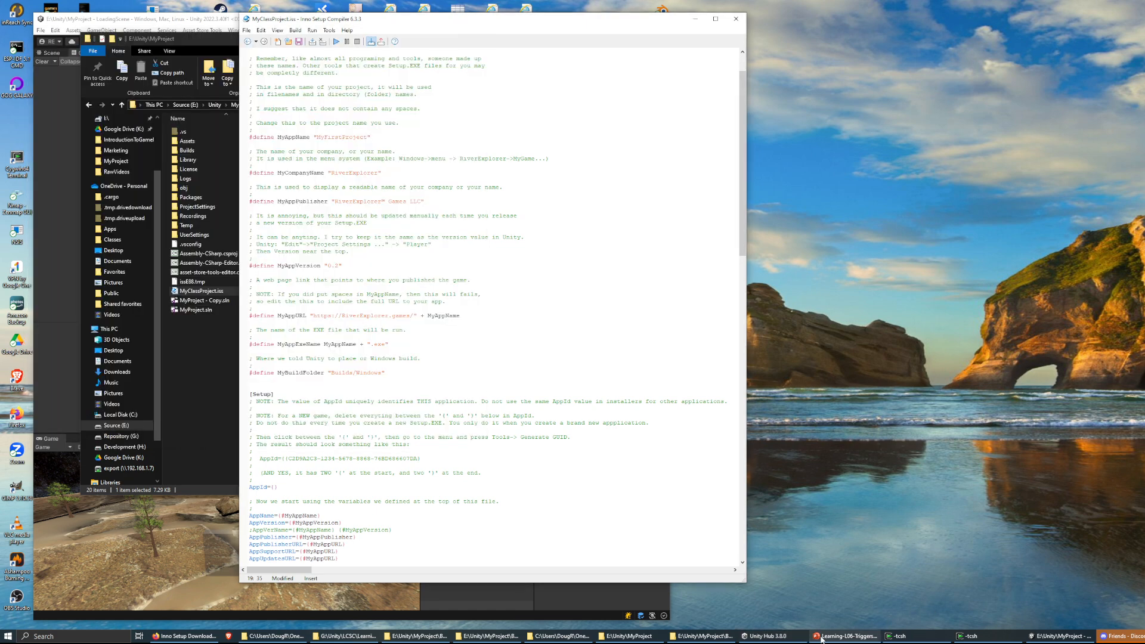
# Switch to Unity, check the Version value in the Player project settings, and return to the script in Inno Setup Compiler.
pyautogui.moveTo(638, 637)
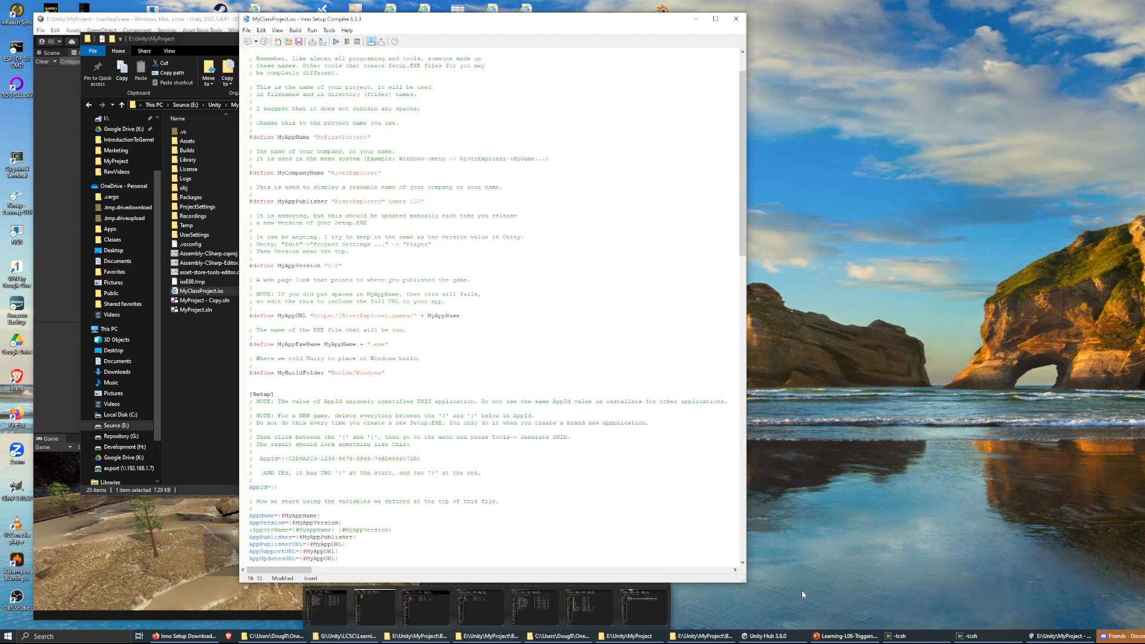
pyautogui.moveTo(801, 643)
pyautogui.click(1060, 637)
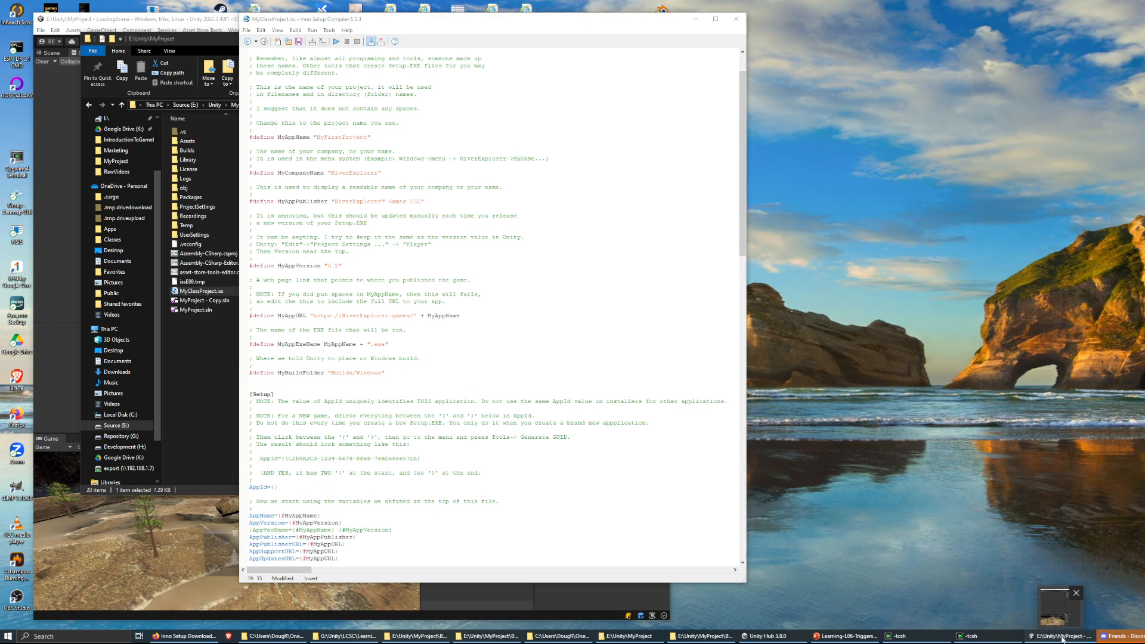
pyautogui.click(41, 32)
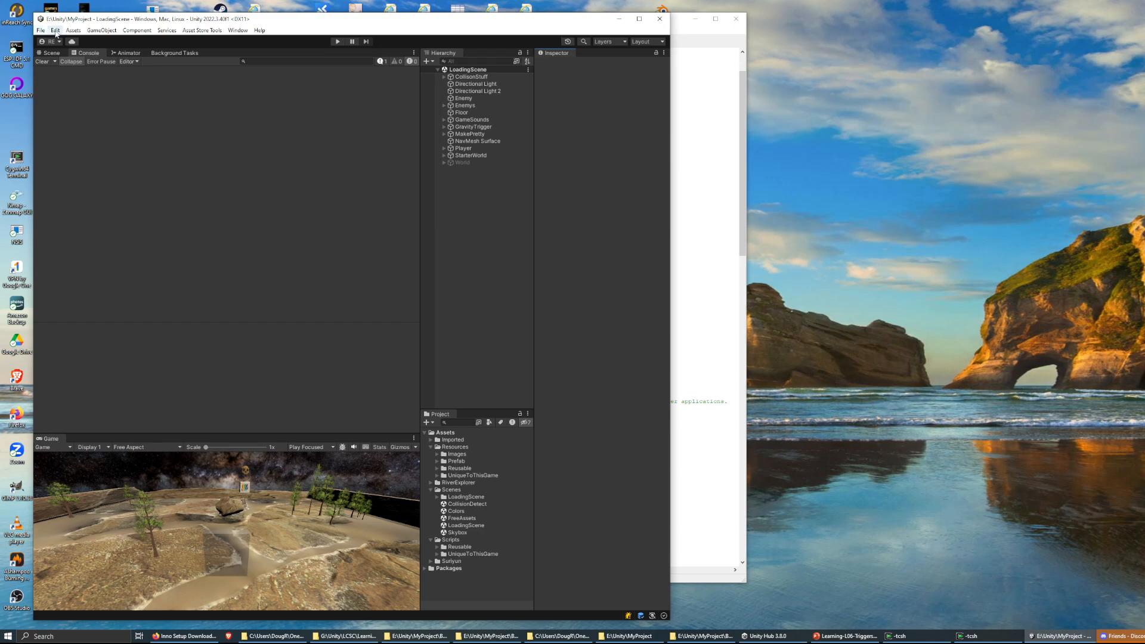
pyautogui.click(71, 325)
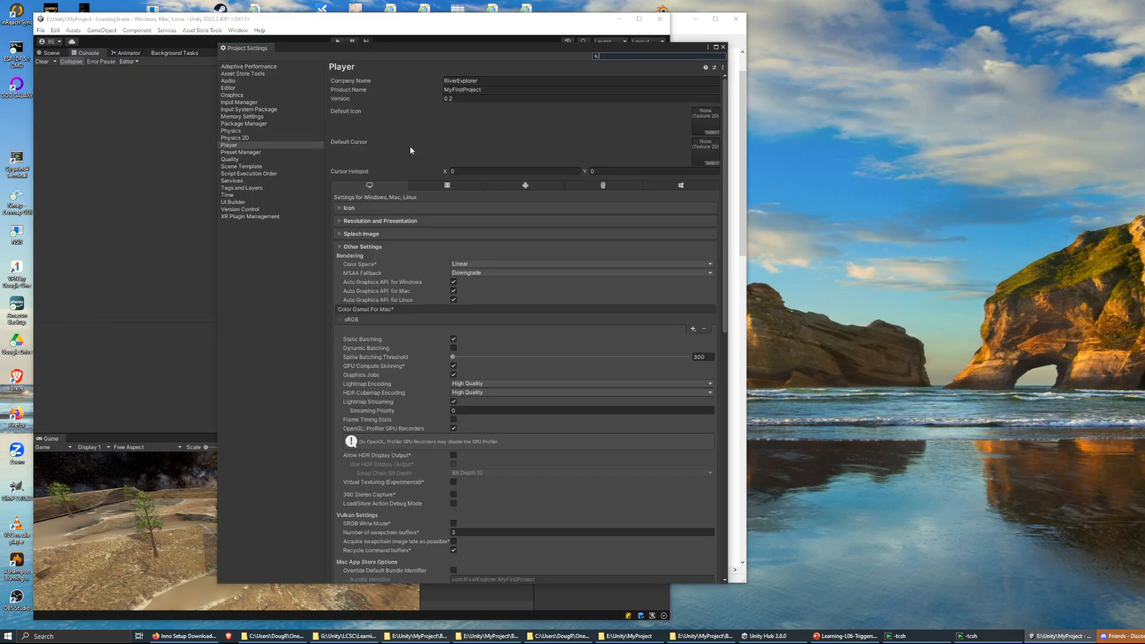
pyautogui.click(448, 98)
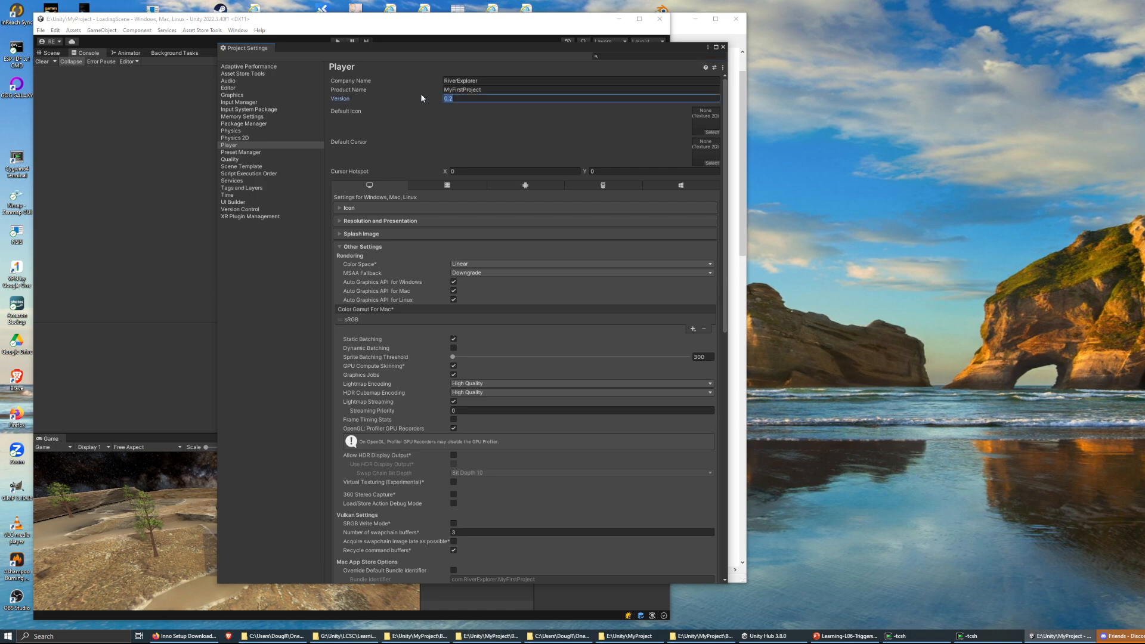
pyautogui.click(722, 48)
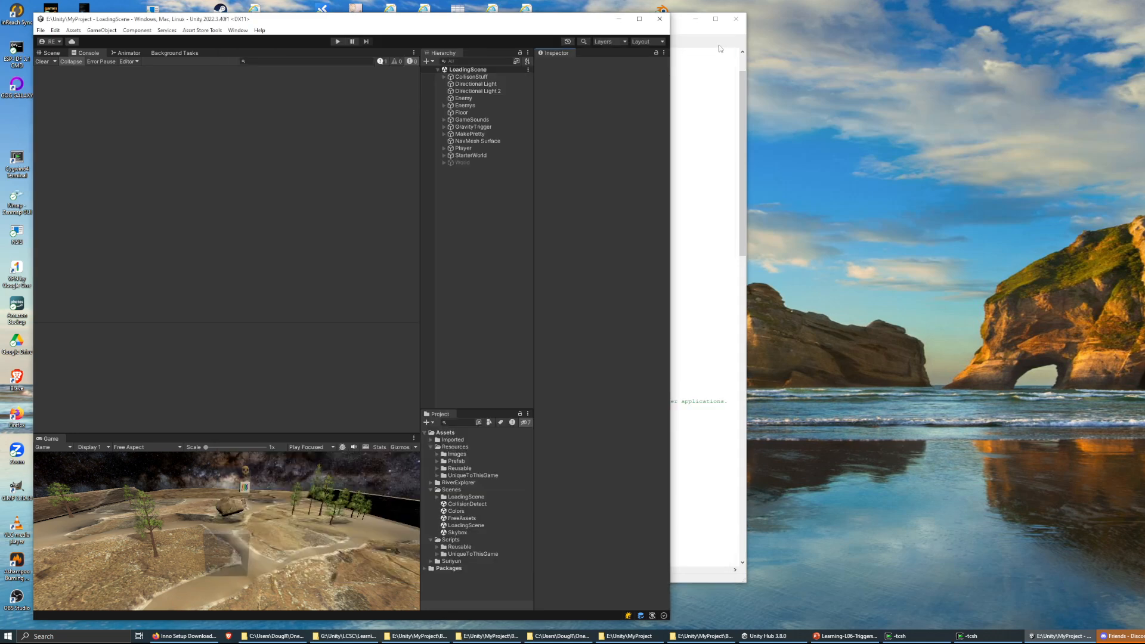
pyautogui.click(619, 19)
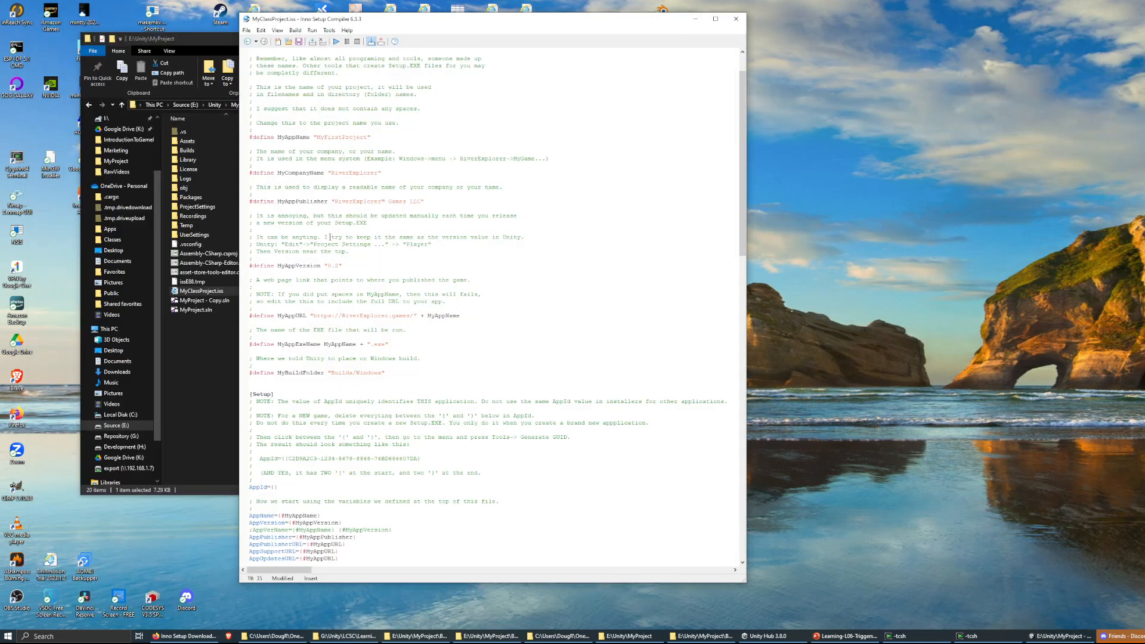
# Examine the MyAppVersion value and the MyAppURL definition in the script.
pyautogui.moveTo(328, 265); pyautogui.dragTo(340, 265)
pyautogui.click(340, 266)
pyautogui.scroll(-3, 311, 207)
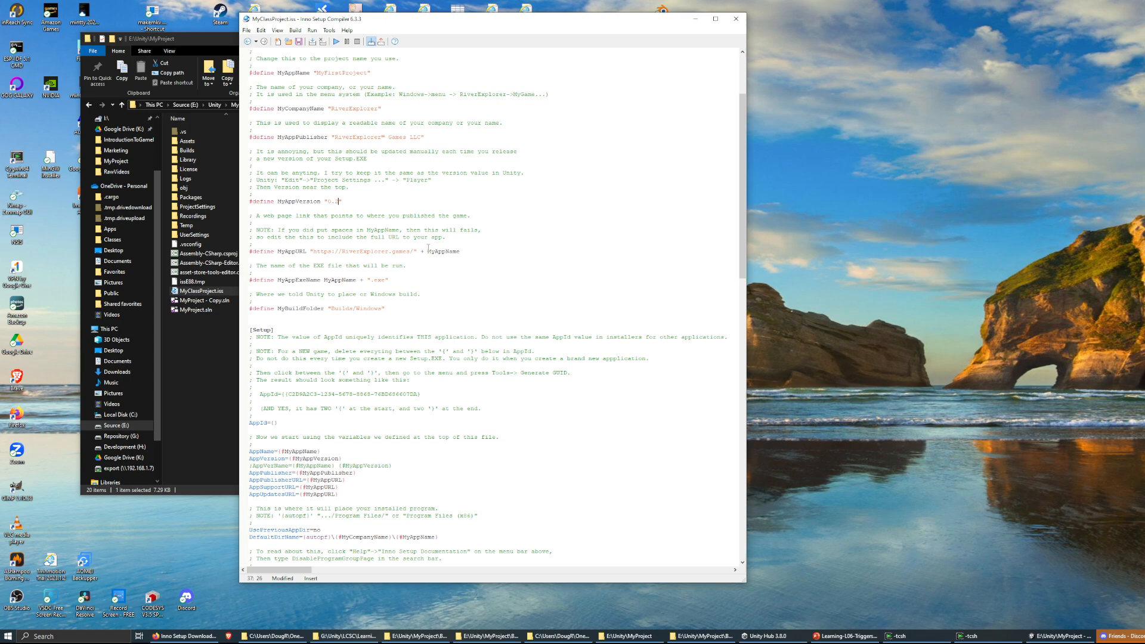
pyautogui.doubleClick(304, 250)
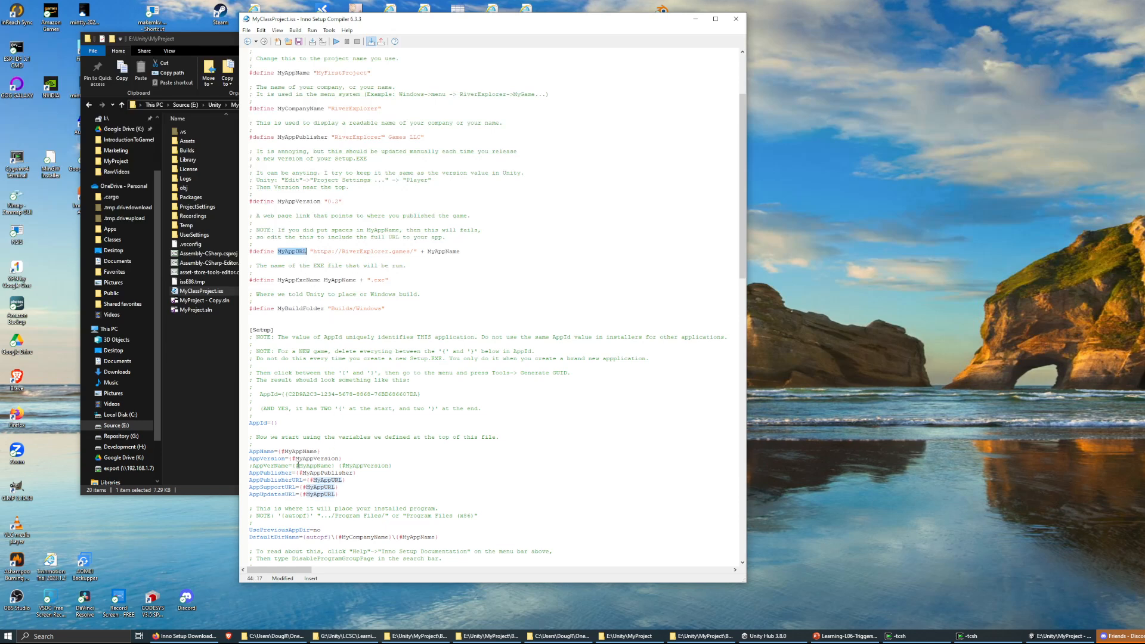
pyautogui.click(336, 244)
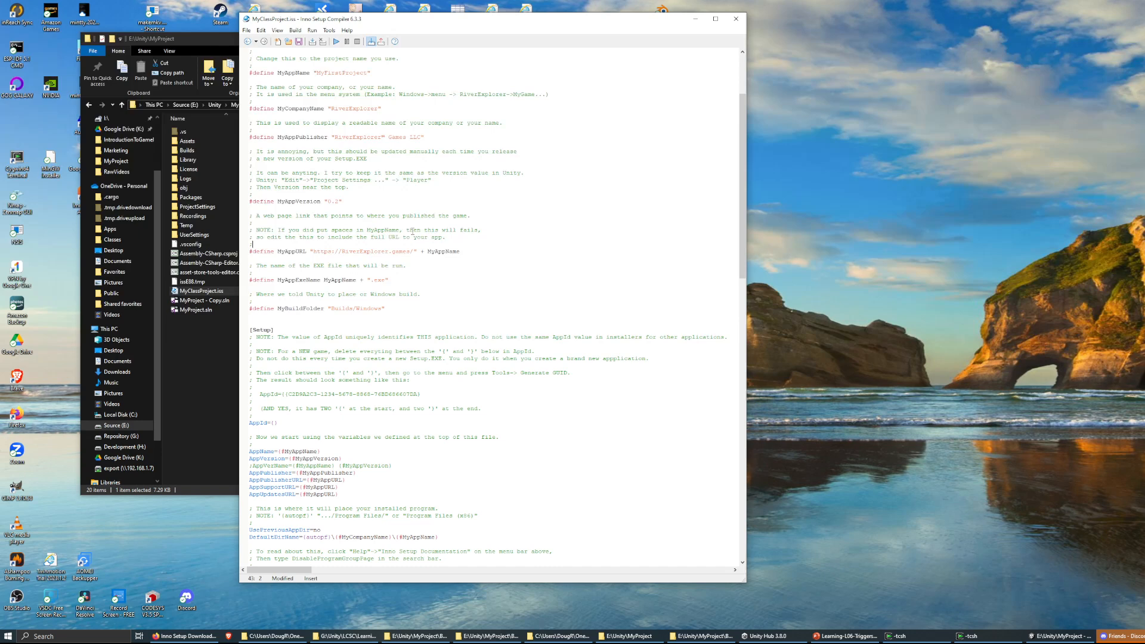
# Try appending + "MyFirstProjectSetup.exe" to the MyAppURL definition, and remove the addition.
pyautogui.click(464, 253)
pyautogui.write('+')
pyautogui.write(' N')
pyautogui.press('BackSpace')
pyautogui.write('"MyP')
pyautogui.press('BackSpace')
pyautogui.write('FirstProjectSetup.exe"')
pyautogui.press('BackSpace')
pyautogui.press('BackSpace')
pyautogui.press('BackSpace')
pyautogui.press('BackSpace')
pyautogui.press('BackSpace')
pyautogui.press('BackSpace')
pyautogui.press('BackSpace')
pyautogui.press('BackSpace')
pyautogui.press('BackSpace')
pyautogui.press('BackSpace')
pyautogui.press('BackSpace')
pyautogui.press('BackSpace')
pyautogui.press('BackSpace')
pyautogui.press('BackSpace')
pyautogui.press('BackSpace')
pyautogui.press('BackSpace')
pyautogui.press('BackSpace')
pyautogui.press('BackSpace')
pyautogui.press('BackSpace')
pyautogui.press('BackSpace')
# Examine how the MyAppExeName and MyAppURL definitions reuse the MyAppName variable.
pyautogui.scroll(-2, 376, 239)
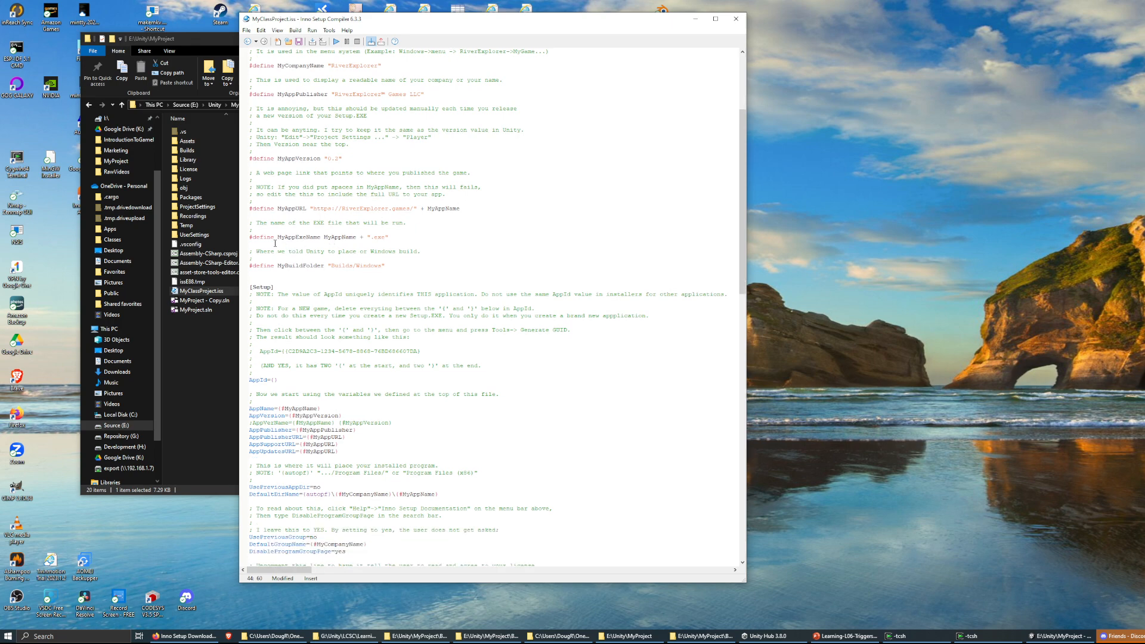
pyautogui.doubleClick(338, 237)
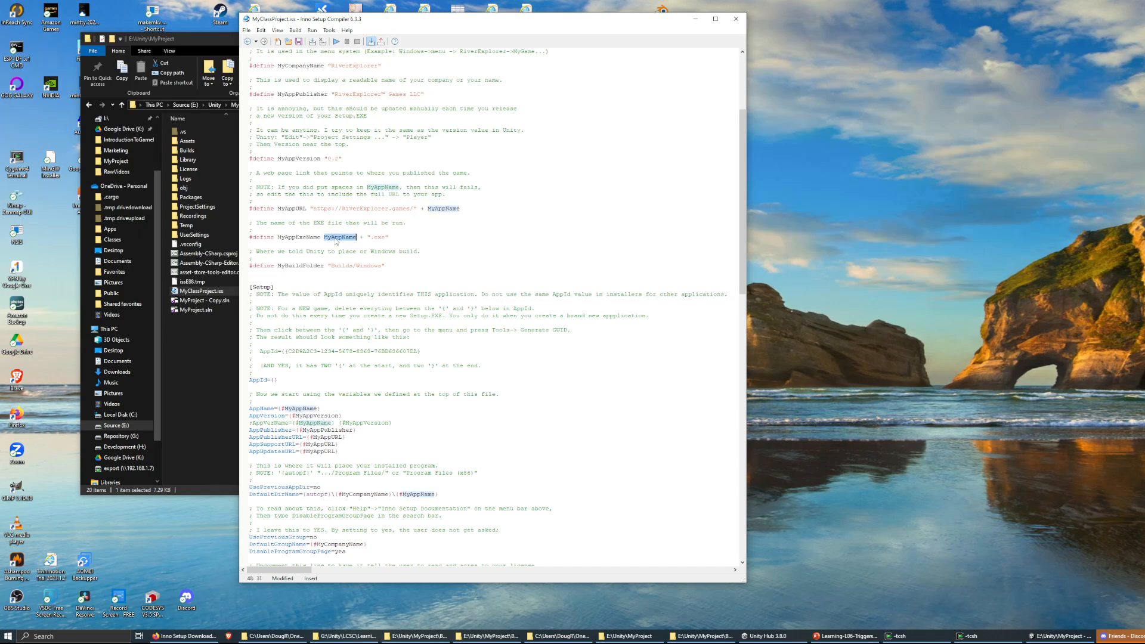
pyautogui.scroll(5, 335, 234)
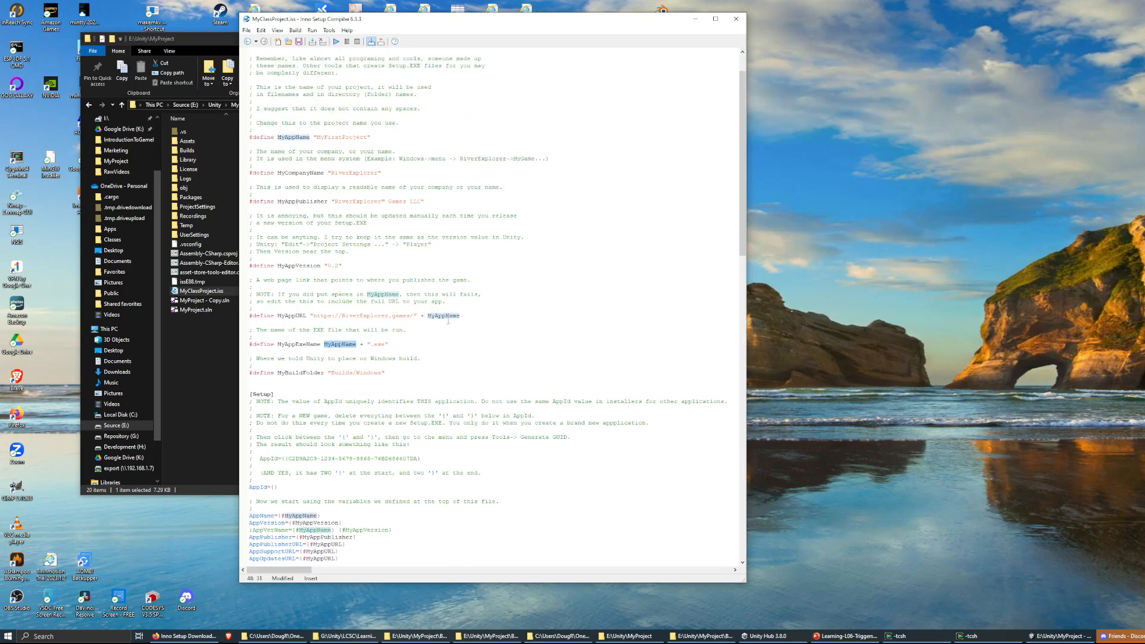
pyautogui.scroll(-2, 448, 321)
pyautogui.scroll(-2, 442, 273)
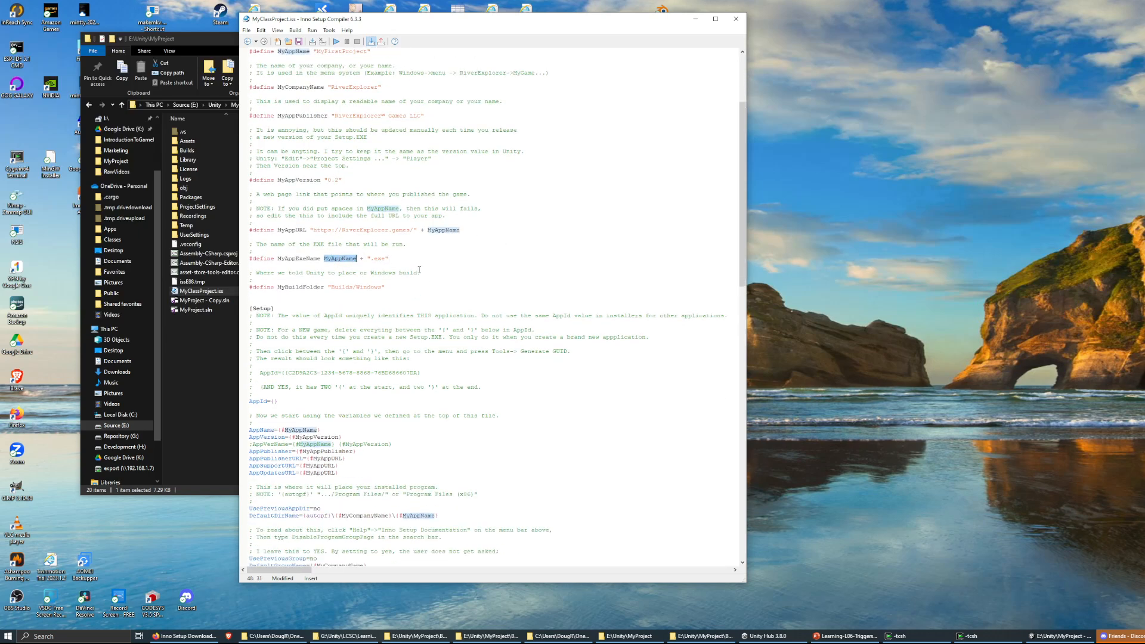
pyautogui.click(418, 231)
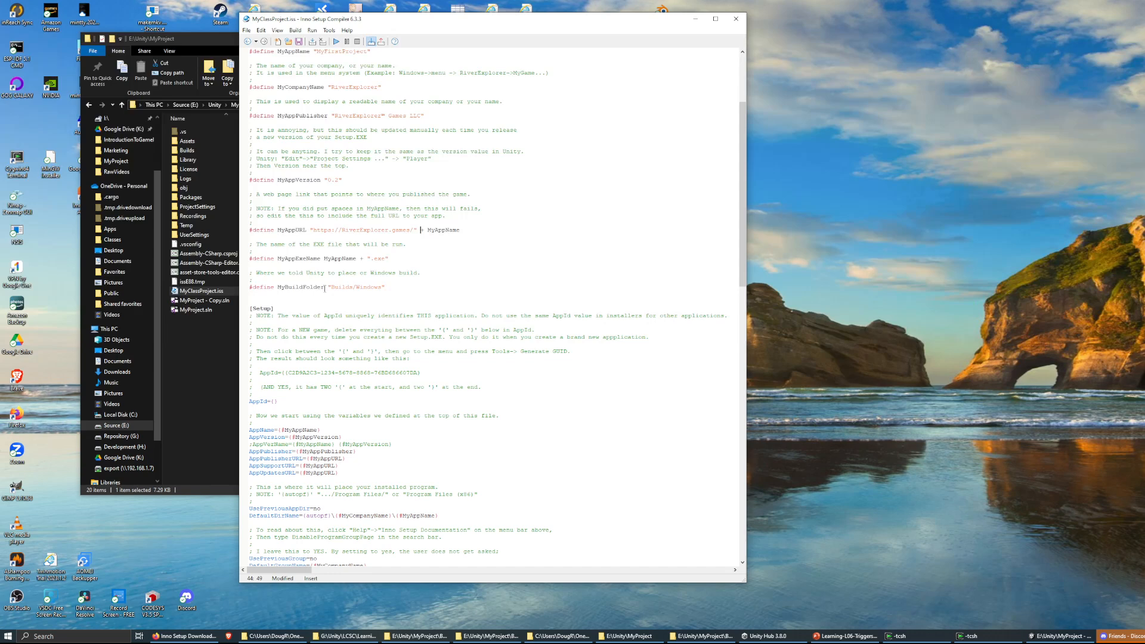
# Check the Builds folder of the Unity project in File Explorer against the MyBuildFolder path, and return to the script.
pyautogui.scroll(-2, 348, 251)
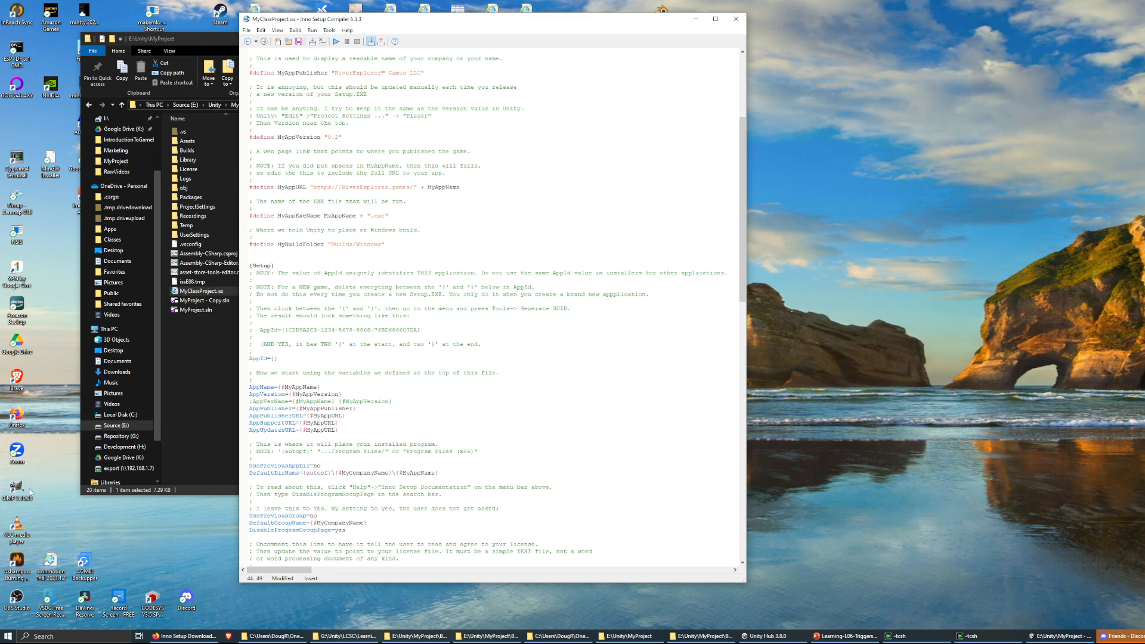
pyautogui.click(194, 385)
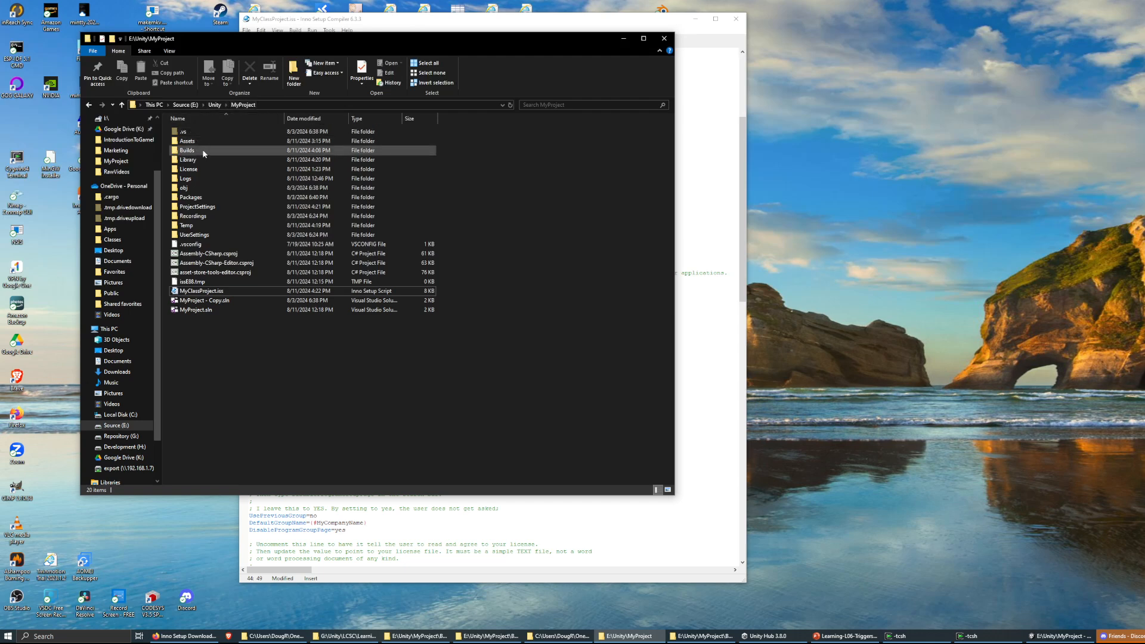
pyautogui.doubleClick(184, 151)
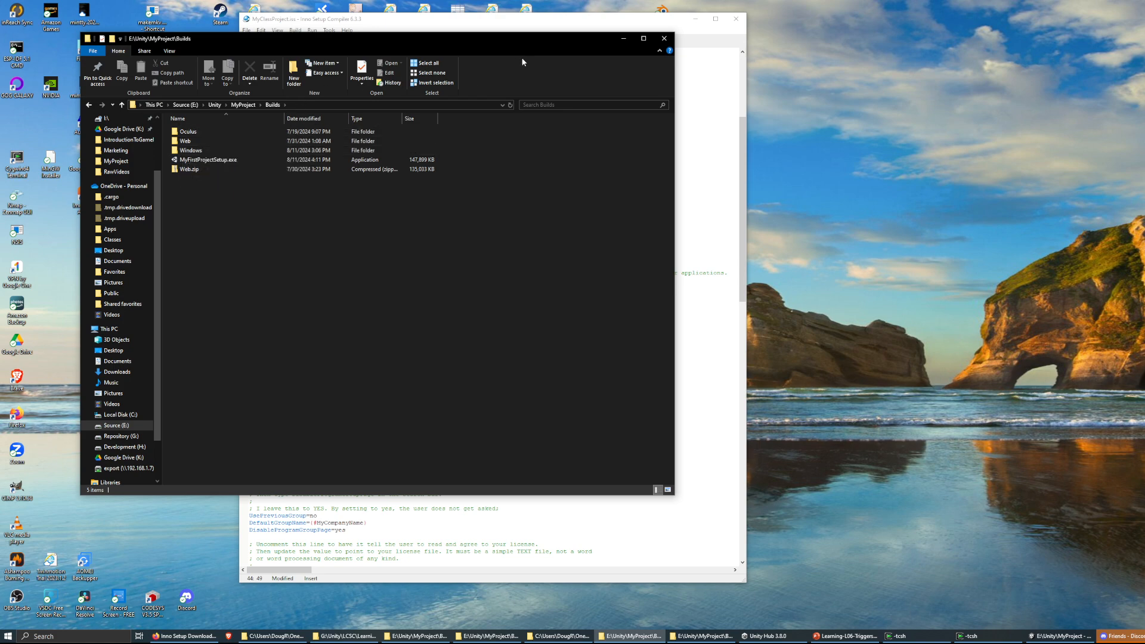
pyautogui.click(242, 105)
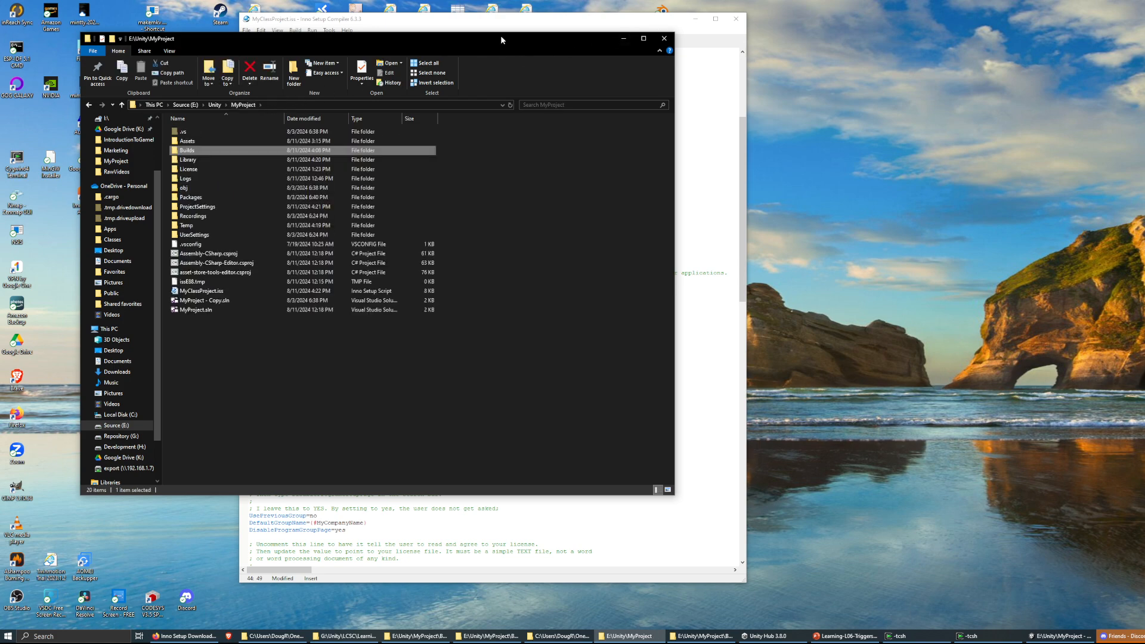
pyautogui.click(619, 23)
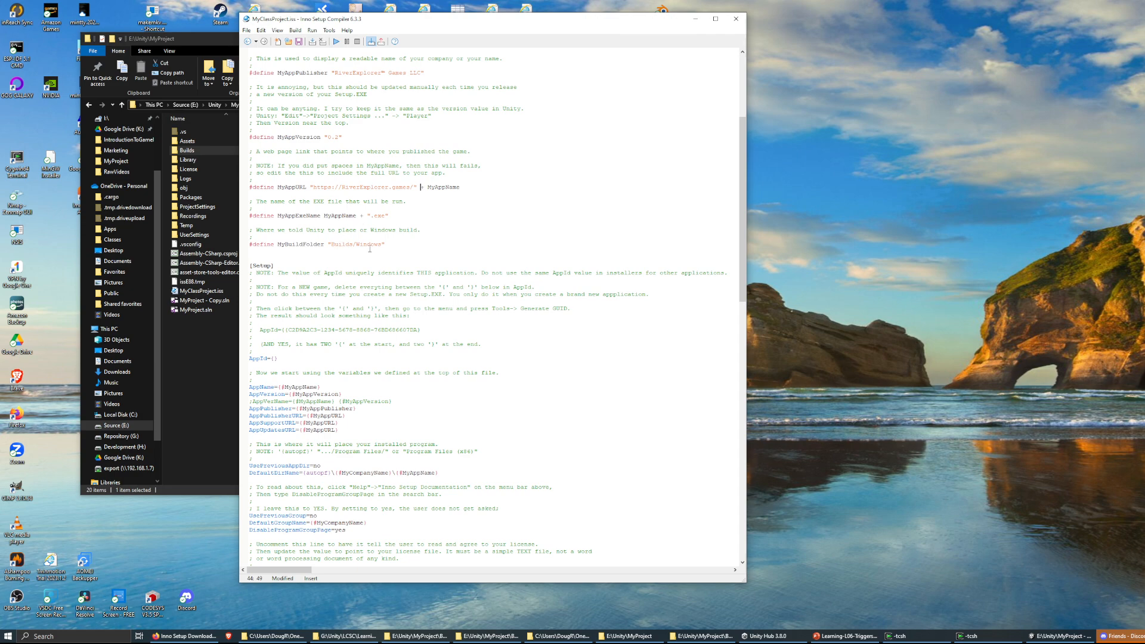
# Generate a new GUID between the braces of the AppId line in the Setup section.
pyautogui.scroll(-4, 376, 248)
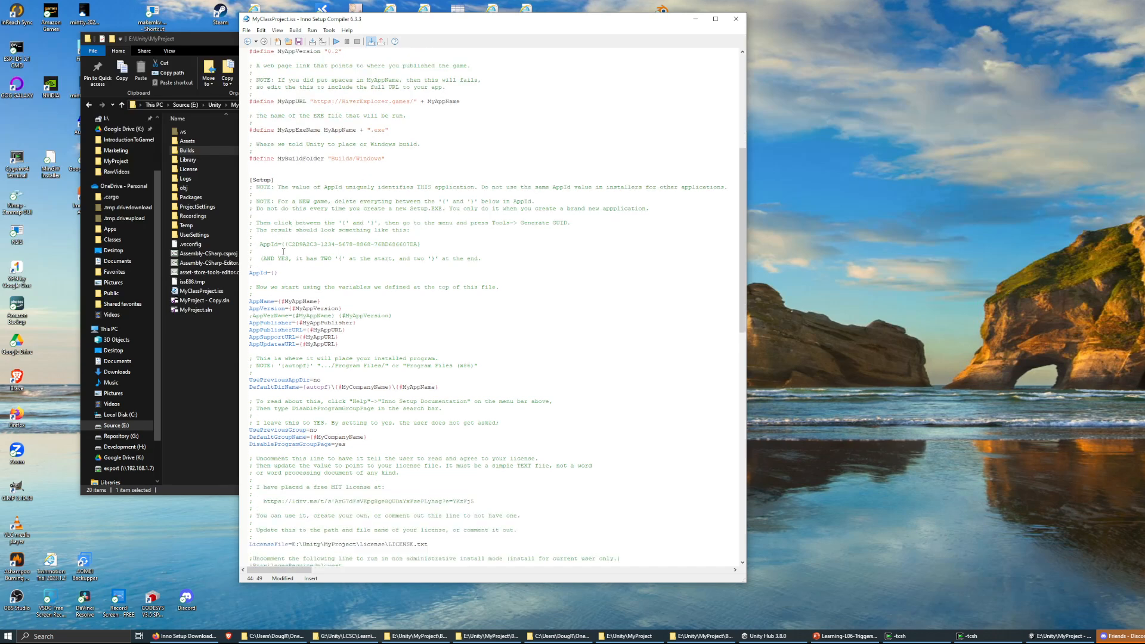
pyautogui.click(275, 274)
pyautogui.click(329, 29)
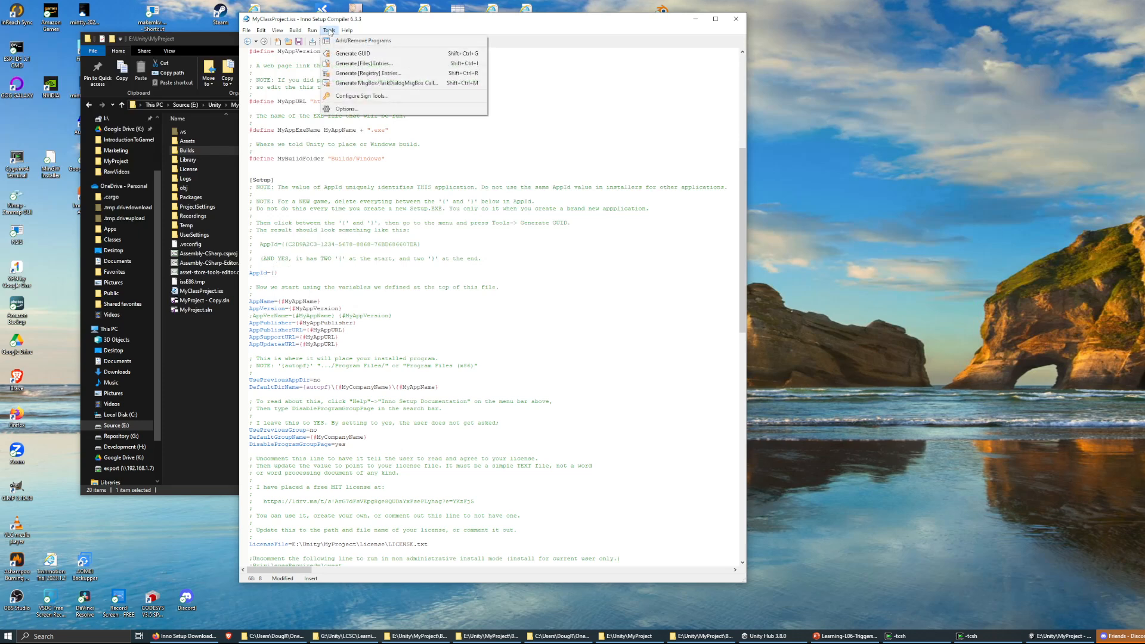
pyautogui.click(375, 55)
pyautogui.moveTo(744, 305); pyautogui.dragTo(443, 109)
pyautogui.click(498, 155)
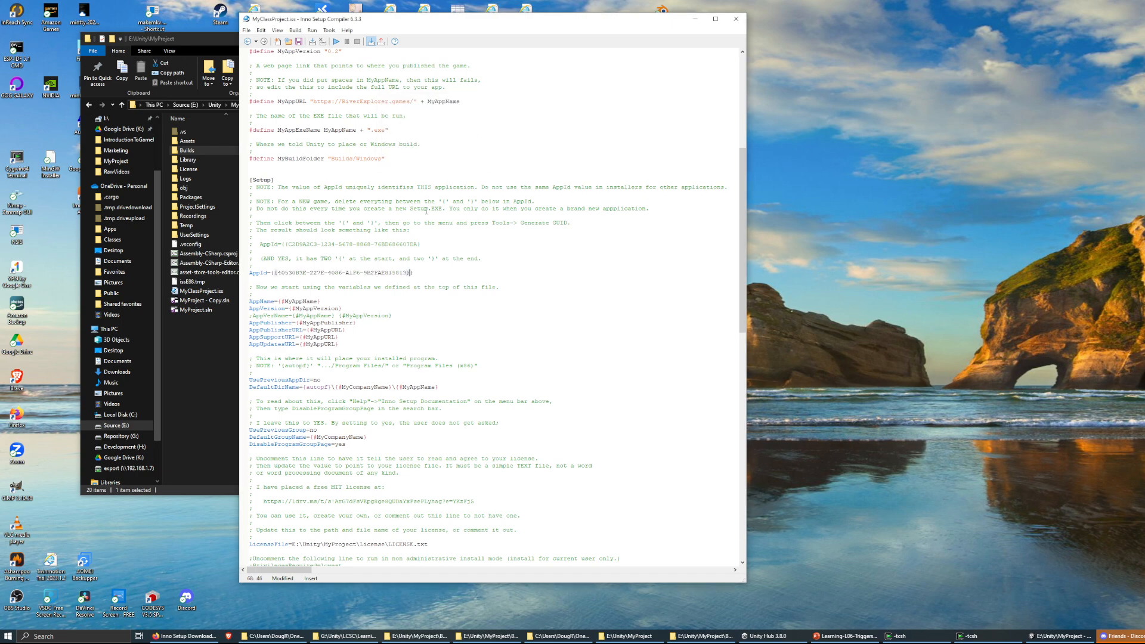
pyautogui.click(296, 267)
# Review the definitions above the AppId line, and save the MyClassProject.iss script.
pyautogui.scroll(3, 328, 127)
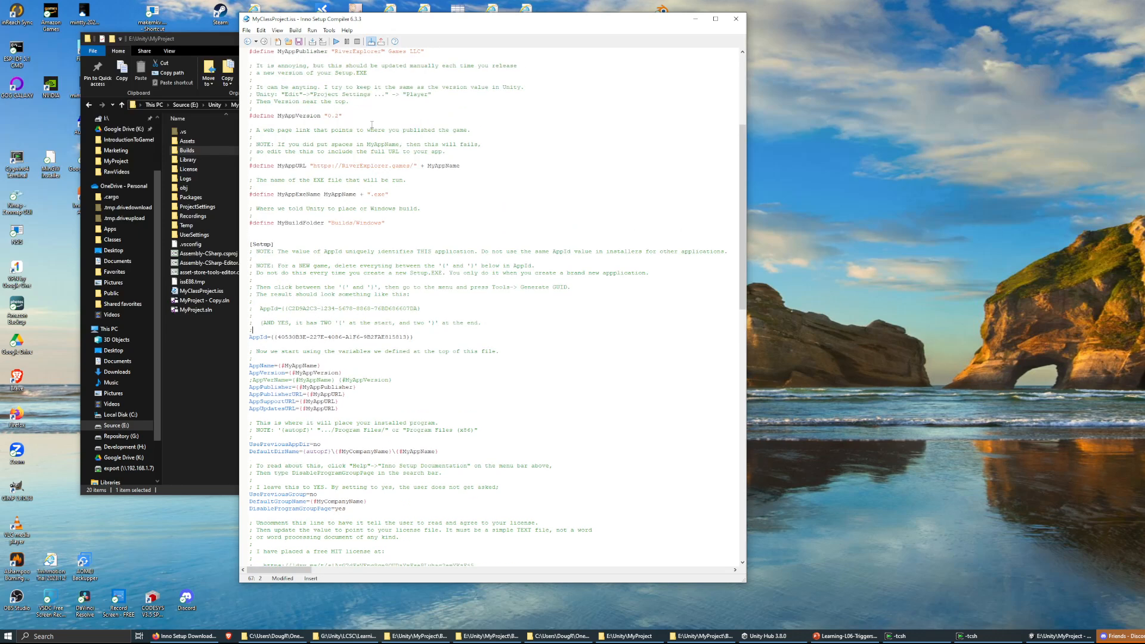
pyautogui.scroll(-3, 356, 186)
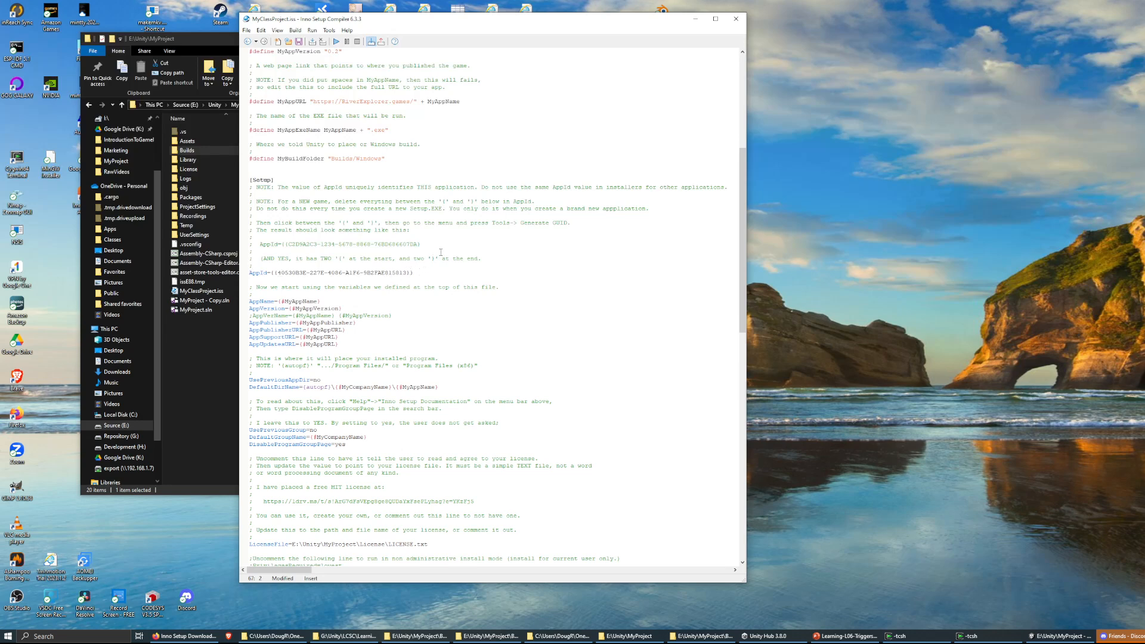
pyautogui.click(247, 30)
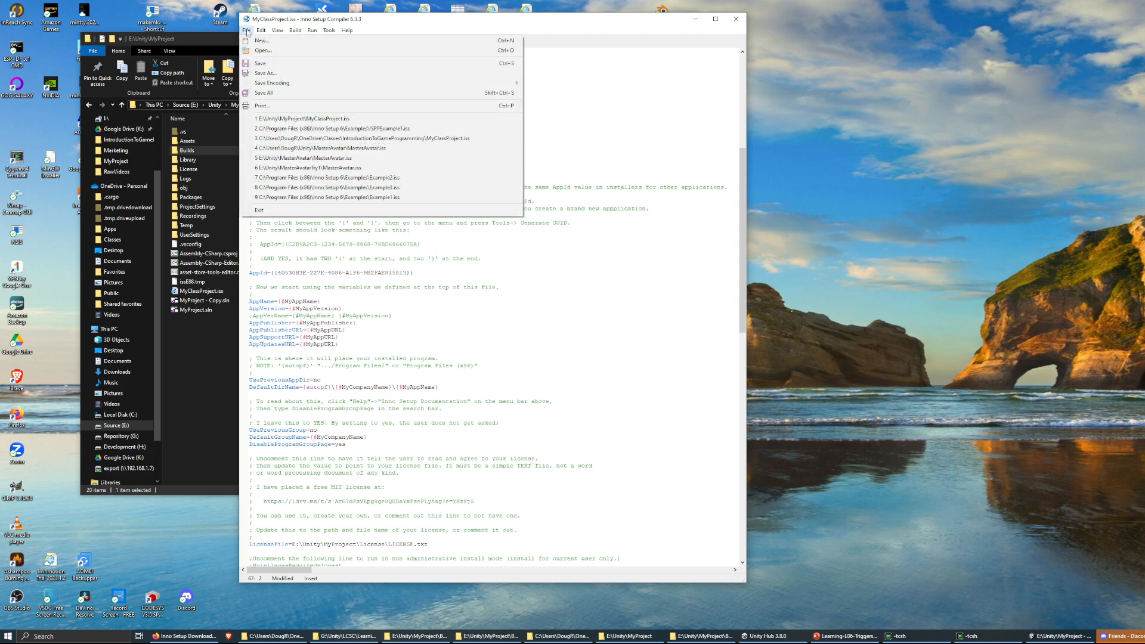
pyautogui.click(289, 63)
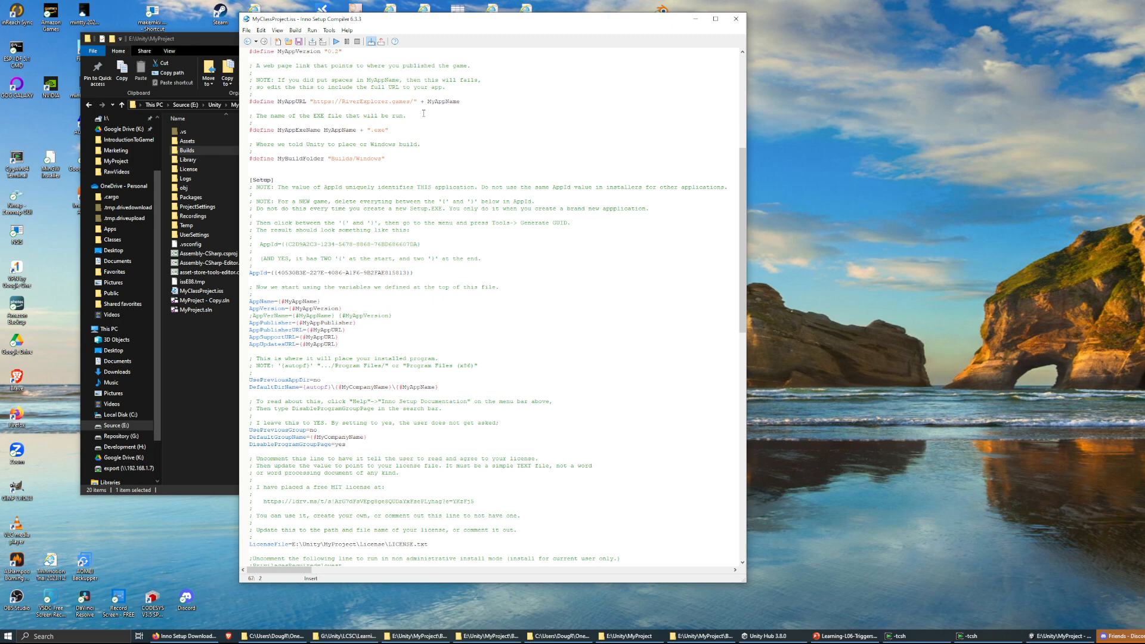
# Open MyClassProject.iss again from the E:\Unity\MyProject folder in a second compiler window, and close that window.
pyautogui.moveTo(427, 20); pyautogui.dragTo(453, 16)
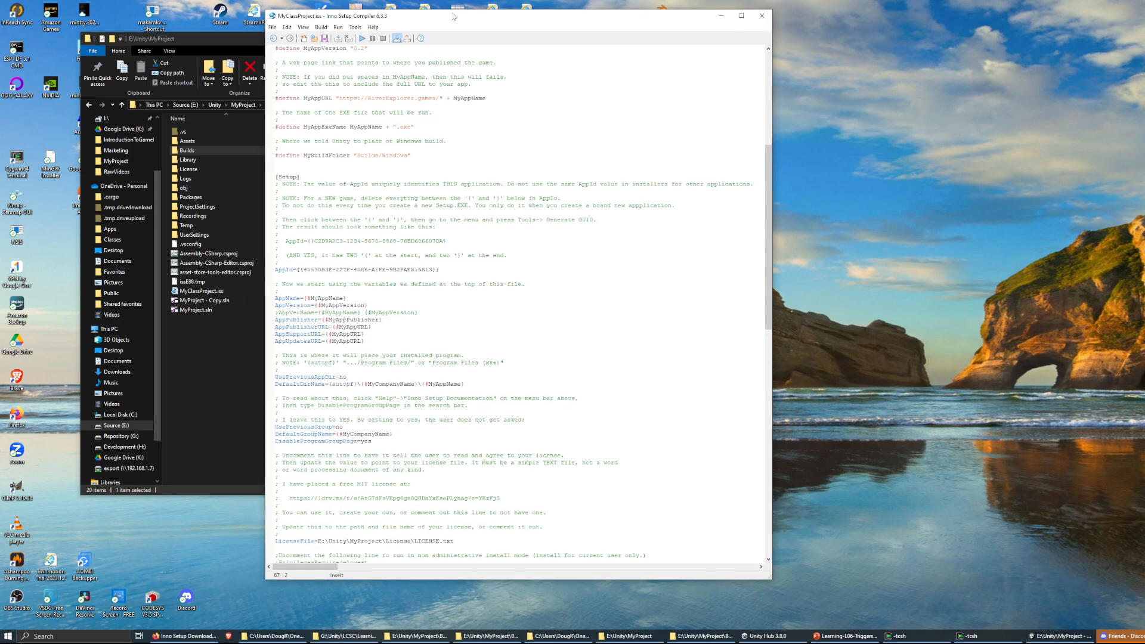
pyautogui.click(238, 39)
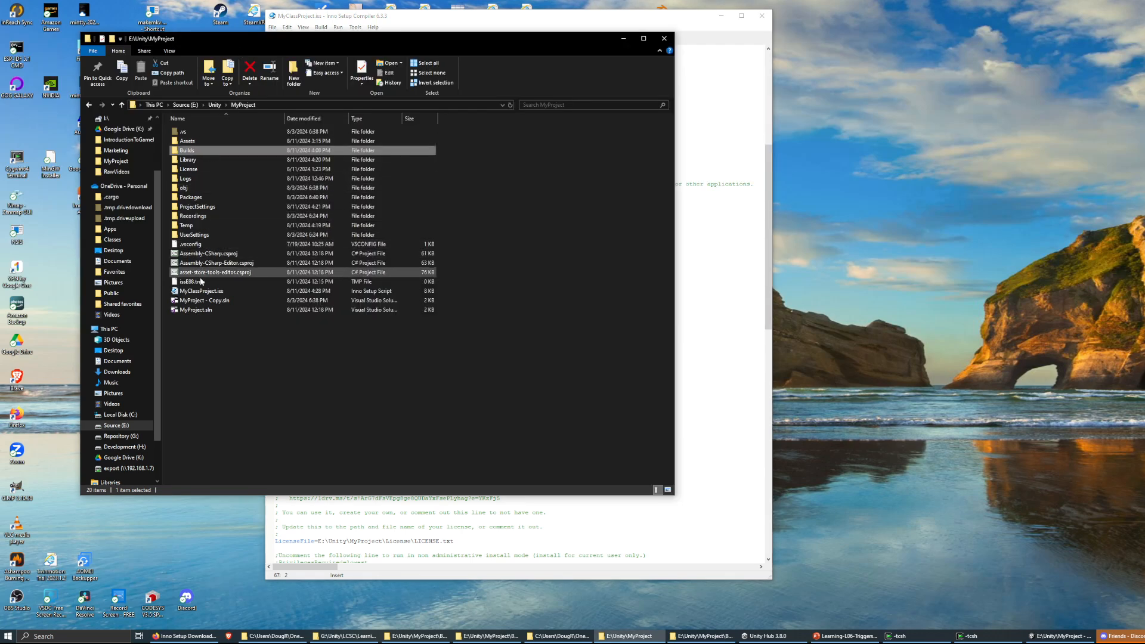
pyautogui.click(646, 12)
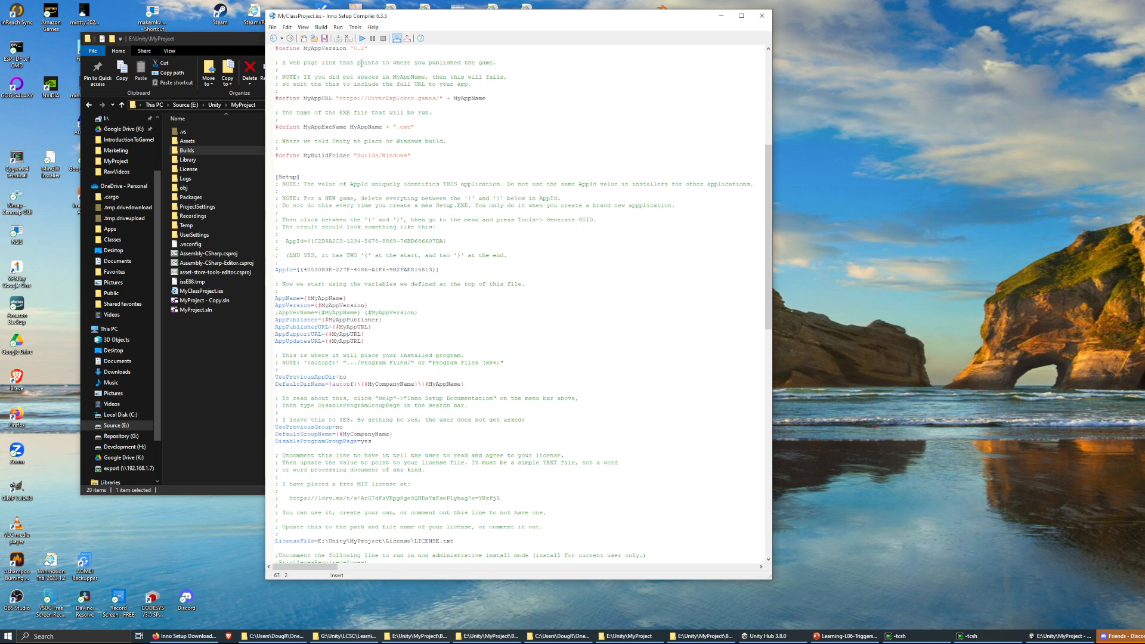
pyautogui.click(193, 293)
pyautogui.doubleClick(193, 292)
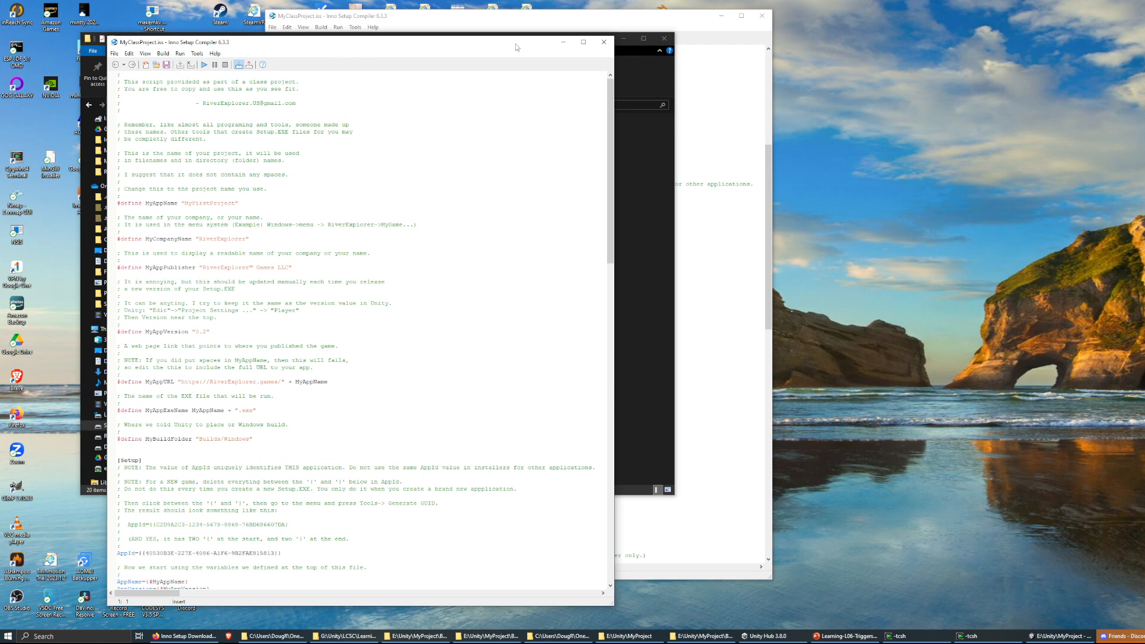
pyautogui.moveTo(516, 44); pyautogui.dragTo(825, 36)
pyautogui.click(913, 33)
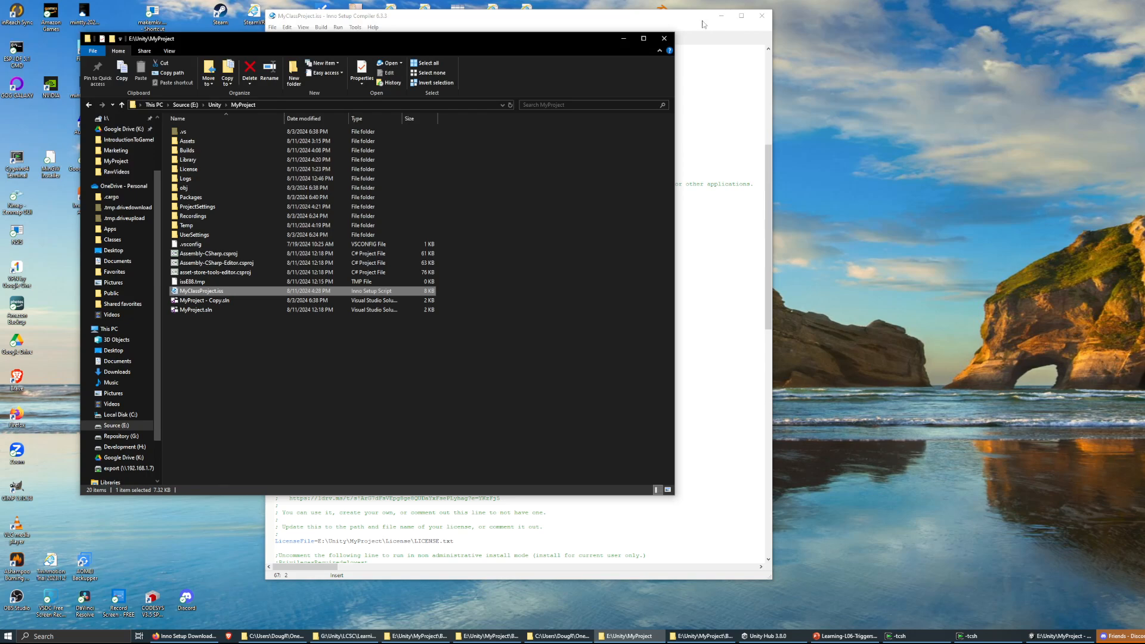
# Return to the script and review the Setup directives from AppId to DefaultGroupName against the definitions at the top.
pyautogui.click(627, 47)
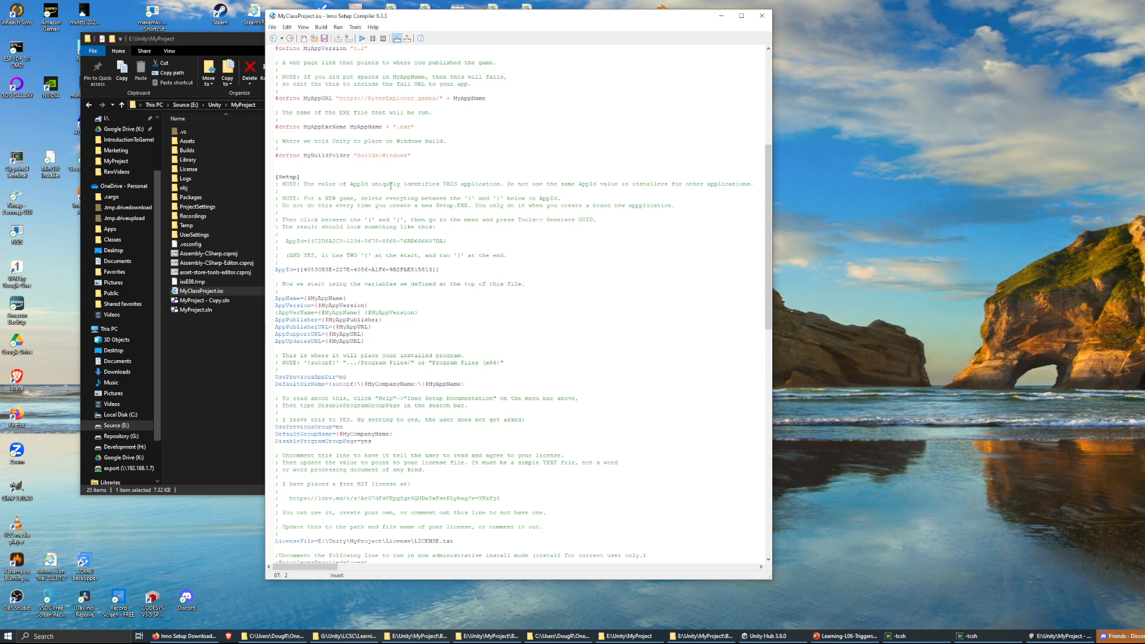
pyautogui.scroll(-4, 439, 165)
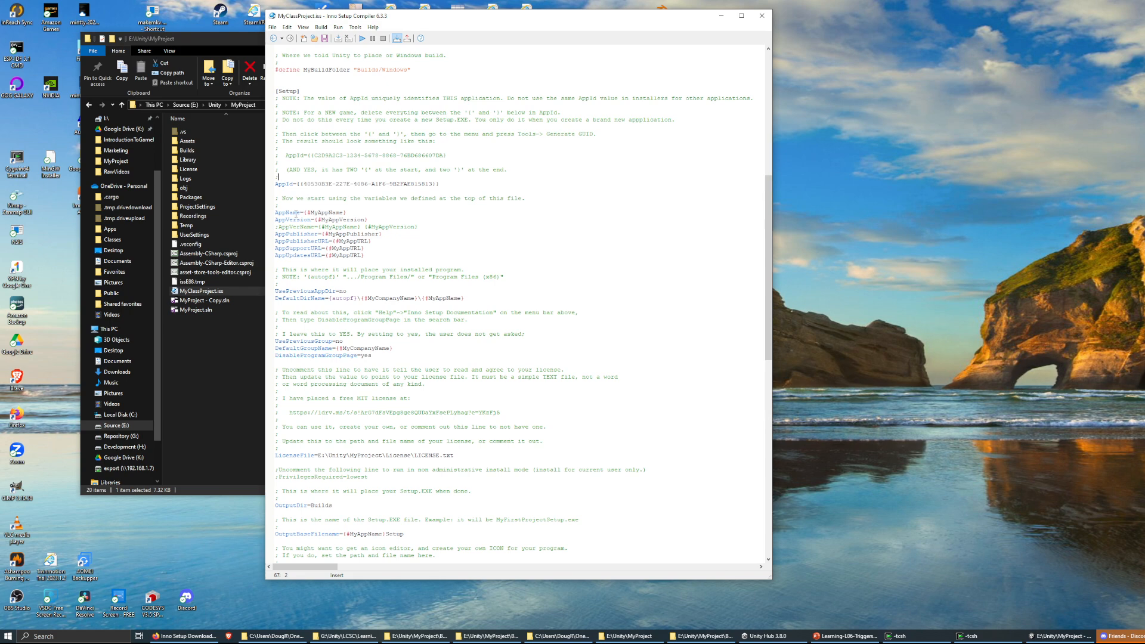
pyautogui.scroll(1, 361, 179)
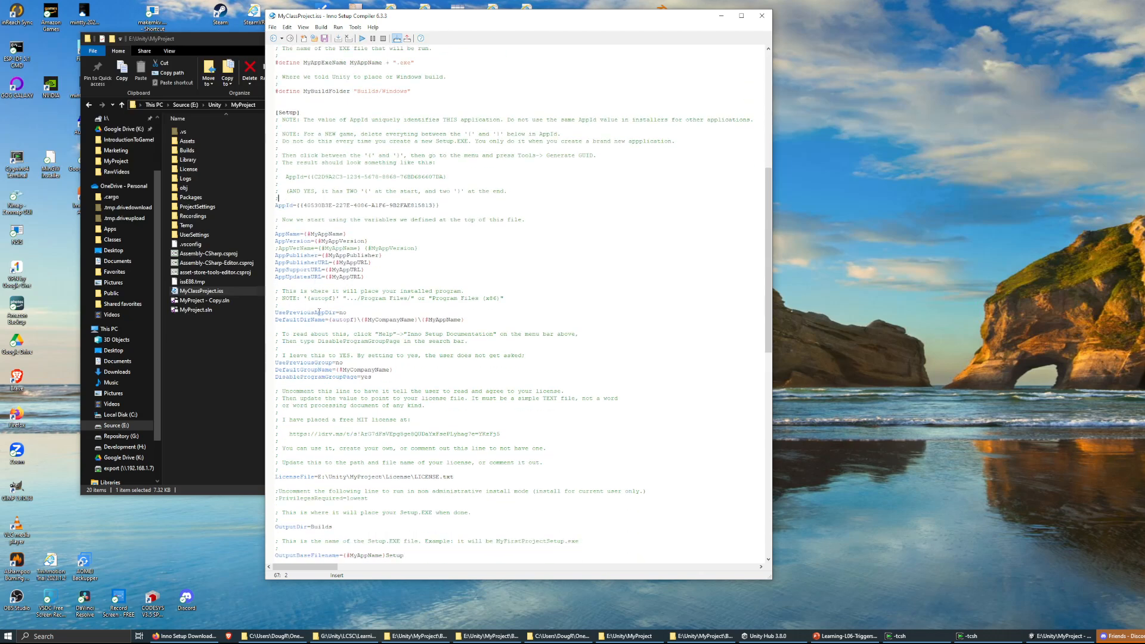
pyautogui.scroll(-2, 354, 306)
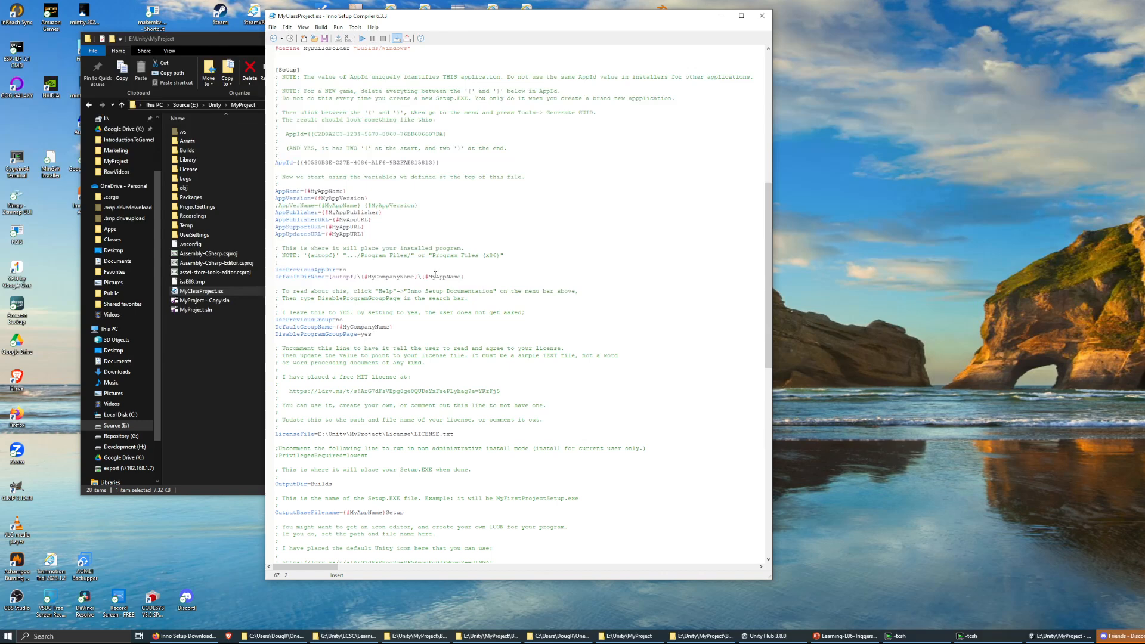
pyautogui.scroll(17, 435, 274)
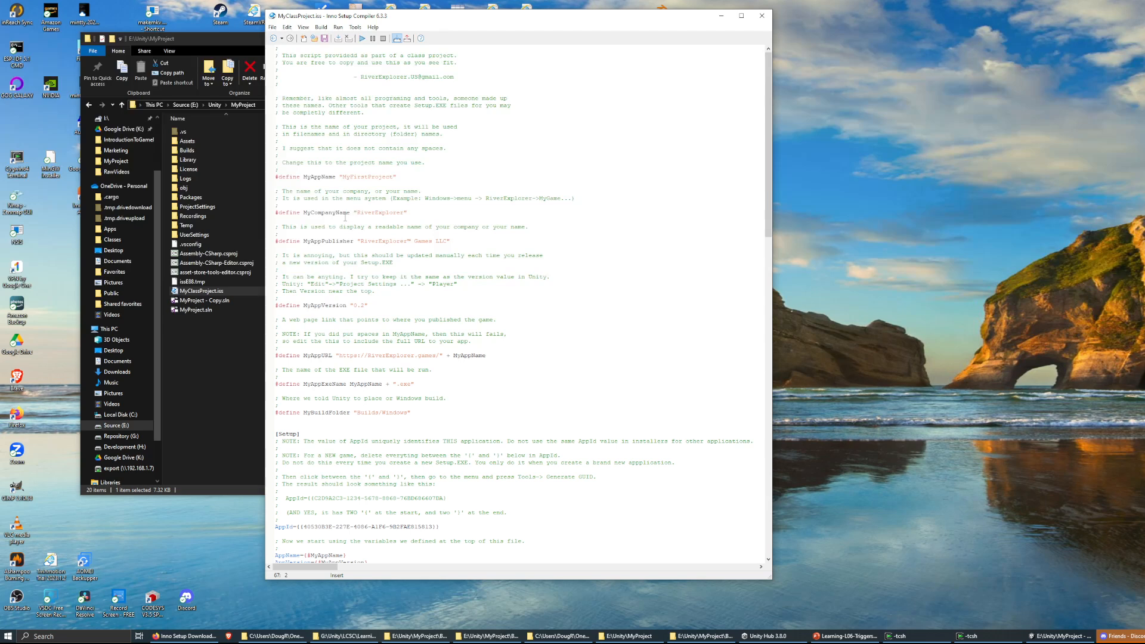
pyautogui.scroll(-20, 388, 234)
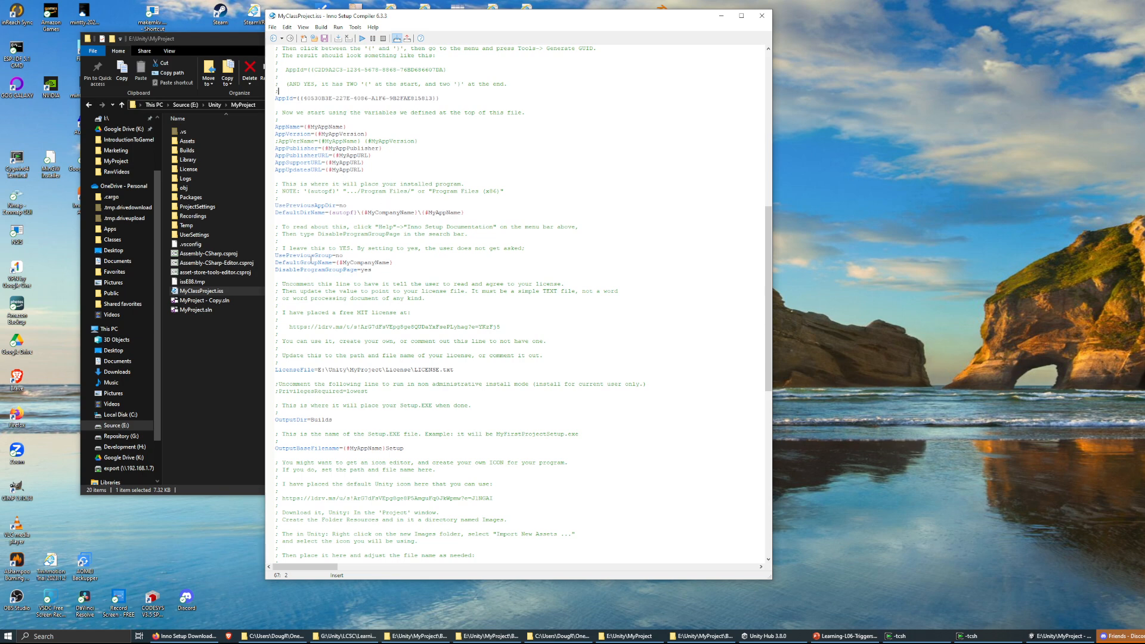
pyautogui.scroll(-1, 359, 253)
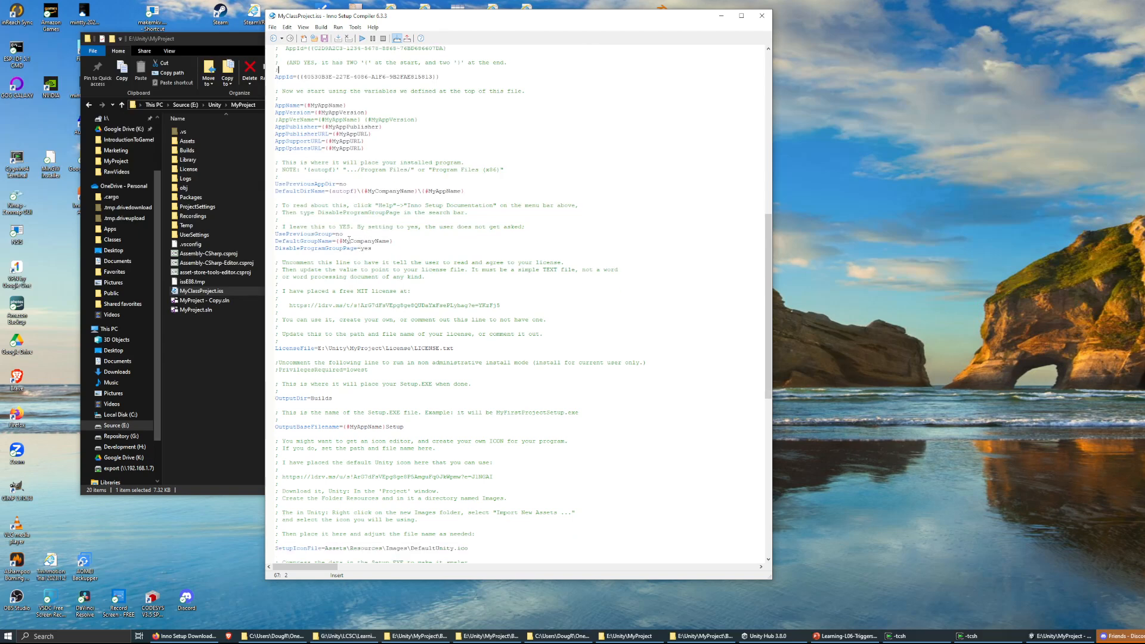
# Look at how program folders are grouped in the Windows Start menu, and compare the DefaultGroupName line with the MyCompanyName definition.
pyautogui.click(8, 636)
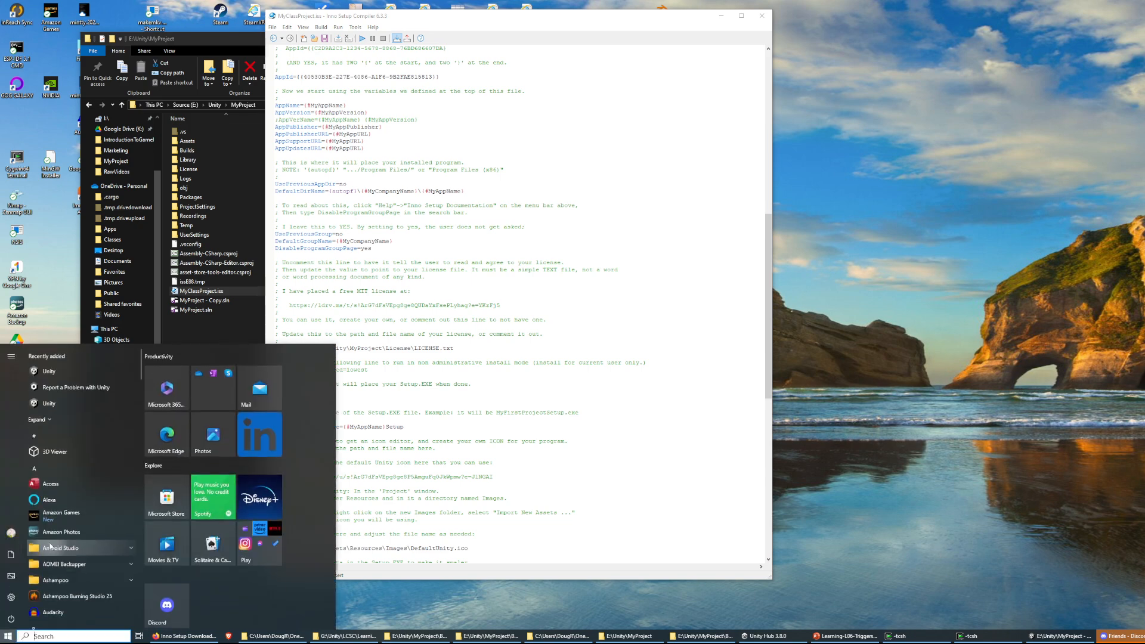
pyautogui.click(51, 547)
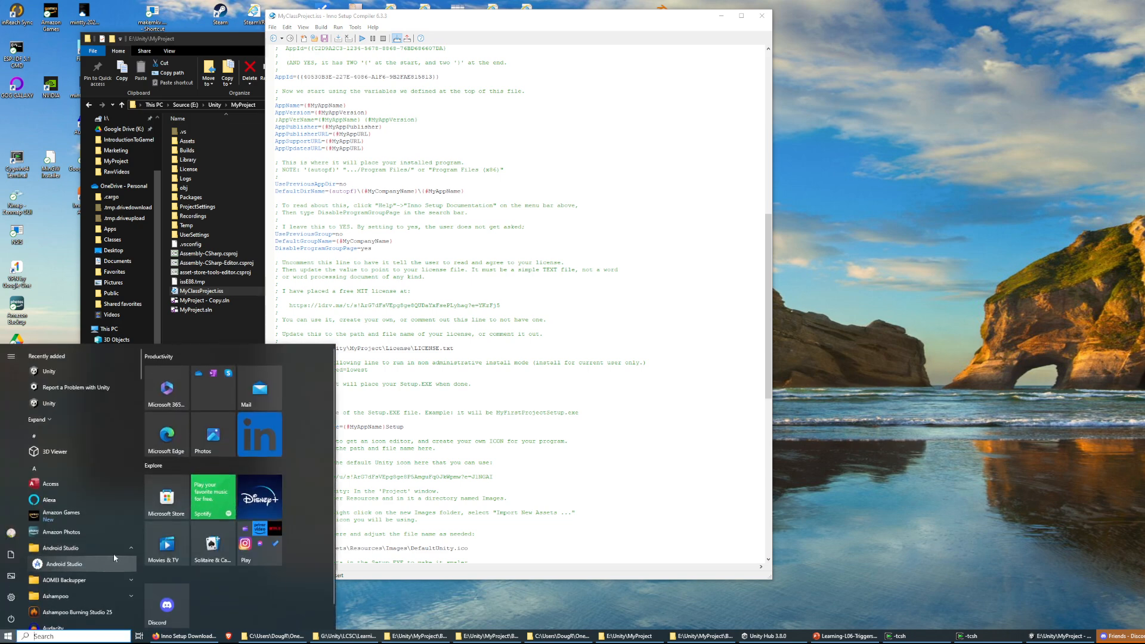
pyautogui.click(113, 546)
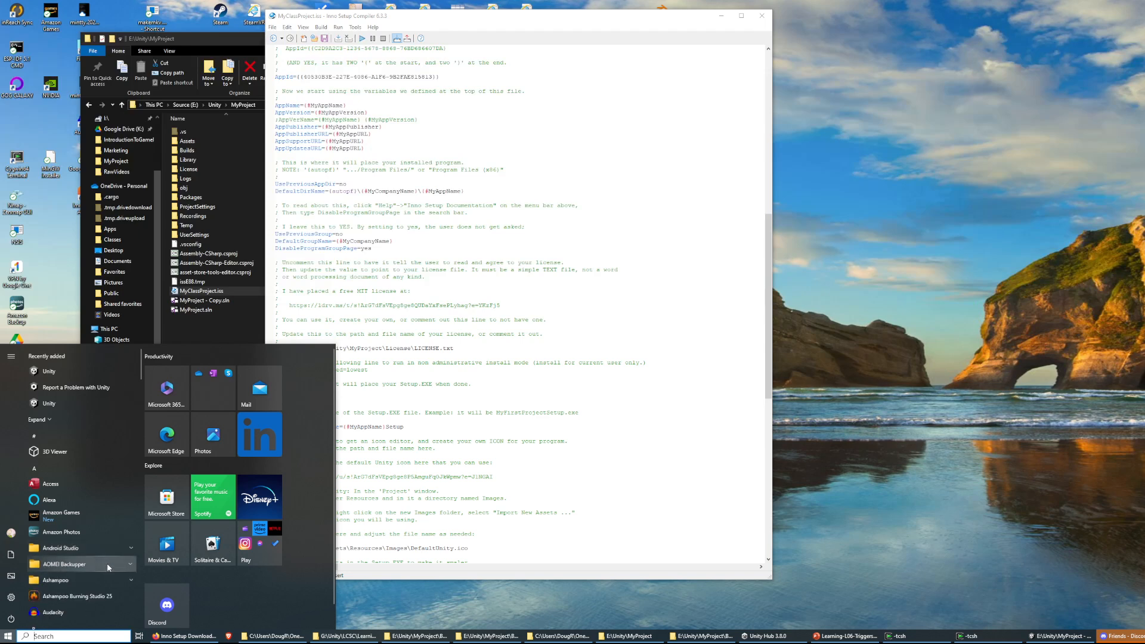
pyautogui.click(388, 243)
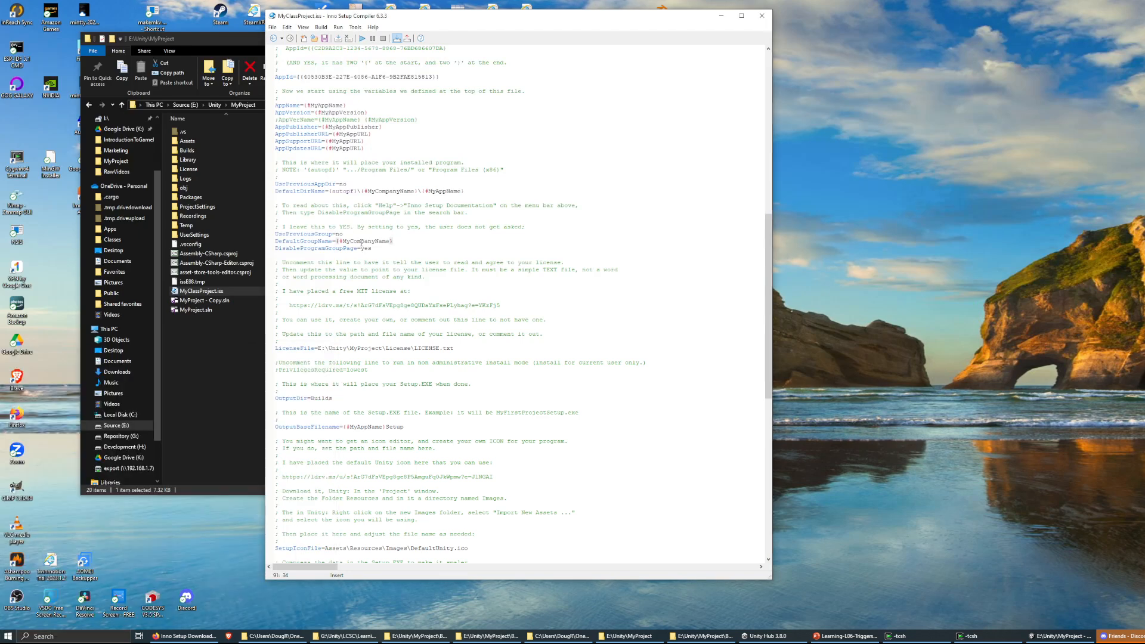
pyautogui.scroll(17, 401, 241)
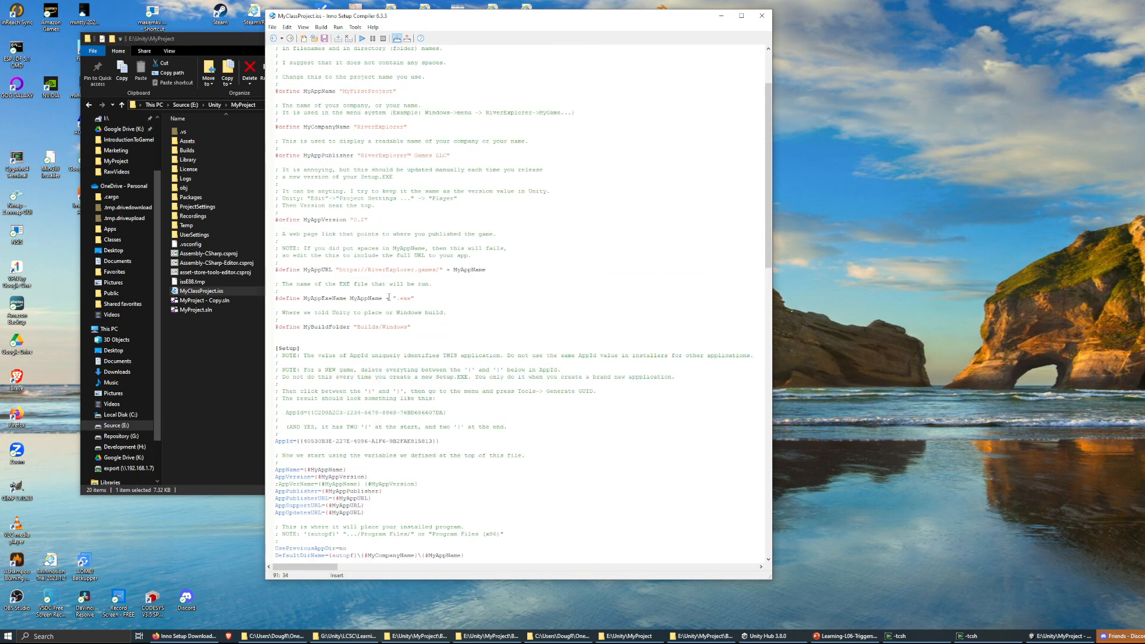
pyautogui.scroll(-10, 389, 297)
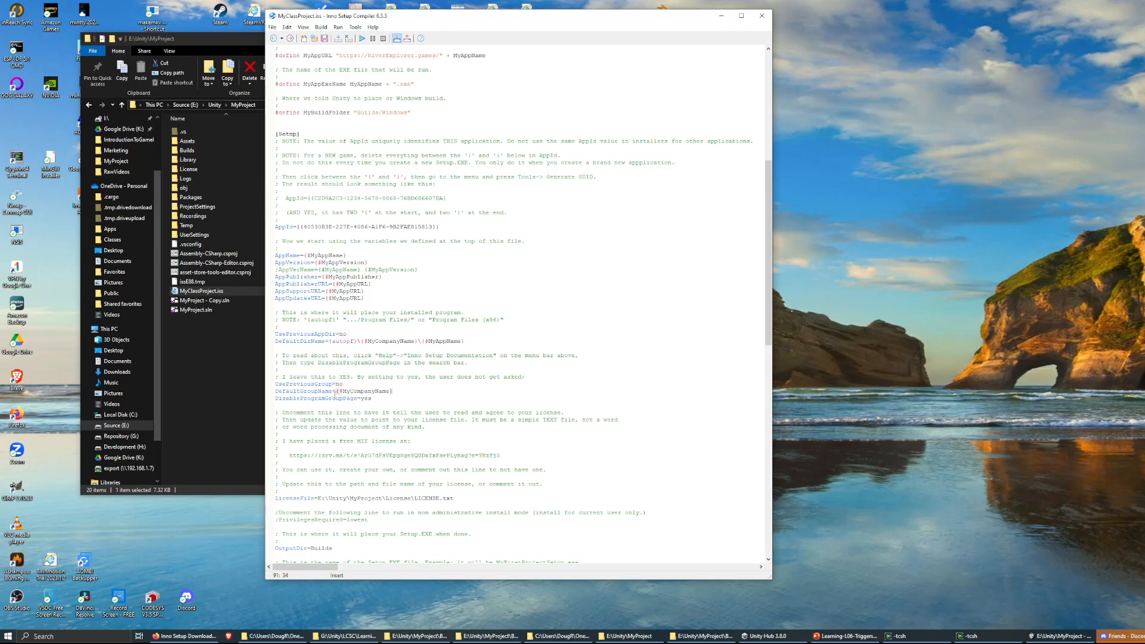
# Comment out the DefaultGroupName line with a semicolon and paste an active copy of it on a new line below.
pyautogui.click(276, 391)
pyautogui.write(';')
pyautogui.press('BackSpace')
pyautogui.moveTo(278, 392); pyautogui.dragTo(404, 390)
pyautogui.hotkey('ctrl', 'c')
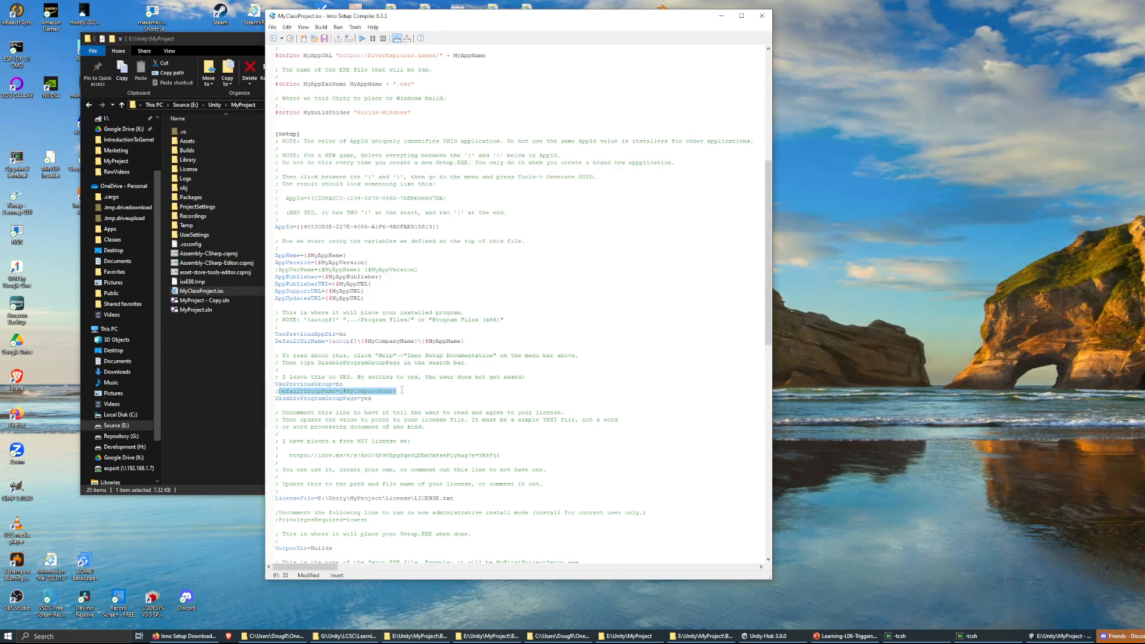
pyautogui.click(402, 390)
pyautogui.press('Return')
pyautogui.hotkey('ctrl', 'v')
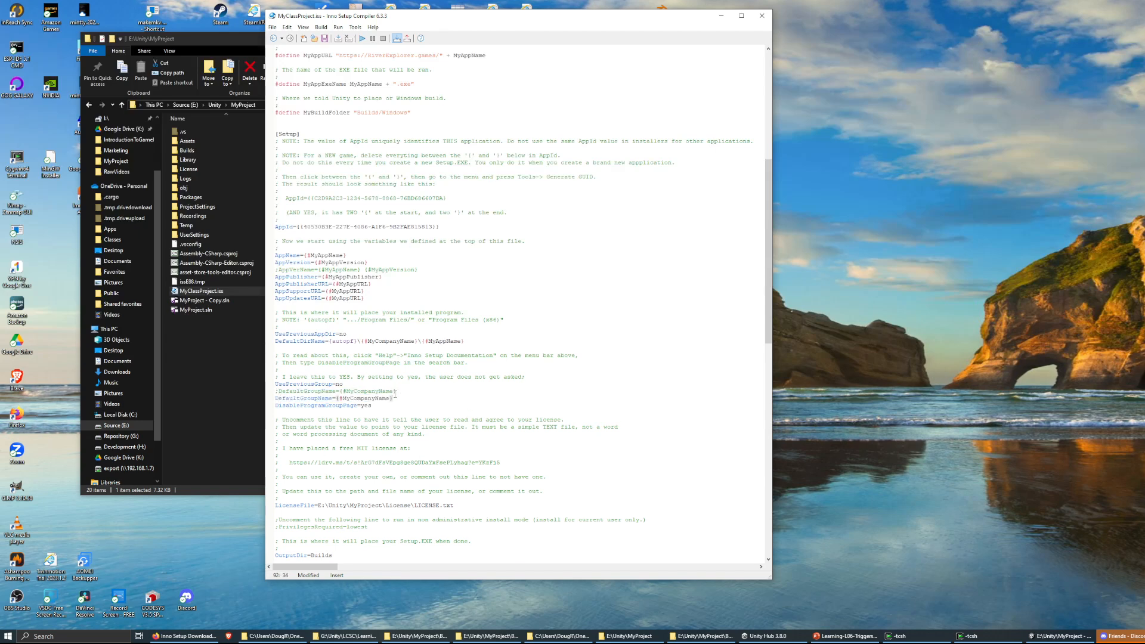
# Replace {#MyCompanyName} in the copied DefaultGroupName line with a custom group name in quotes, and check the Start menu's program folders.
pyautogui.moveTo(336, 399); pyautogui.dragTo(406, 398)
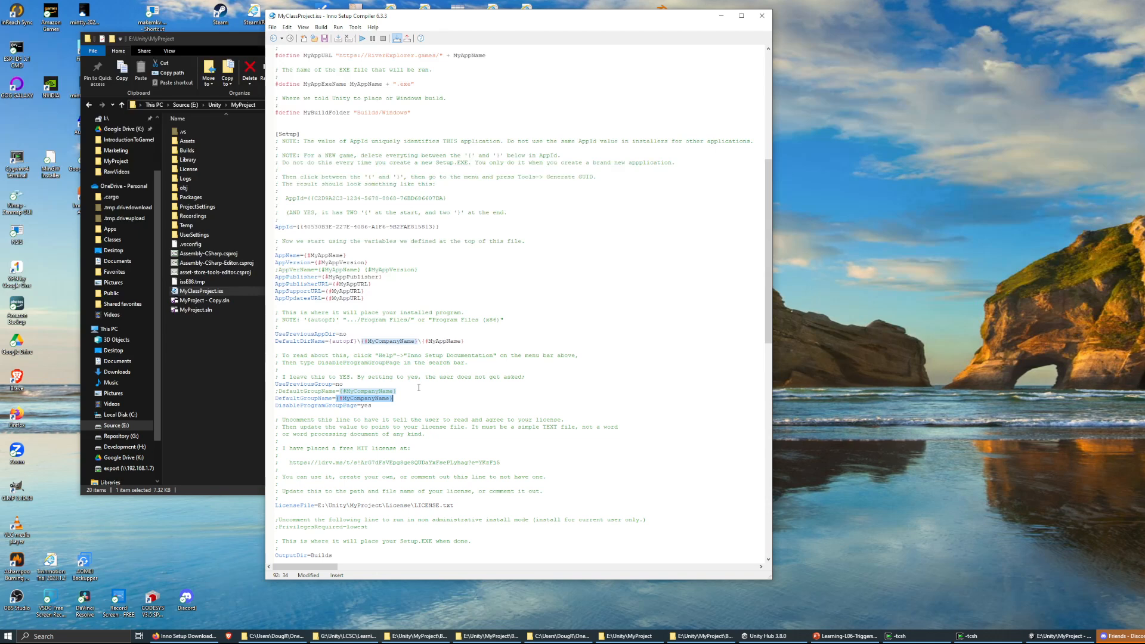
pyautogui.write('"D')
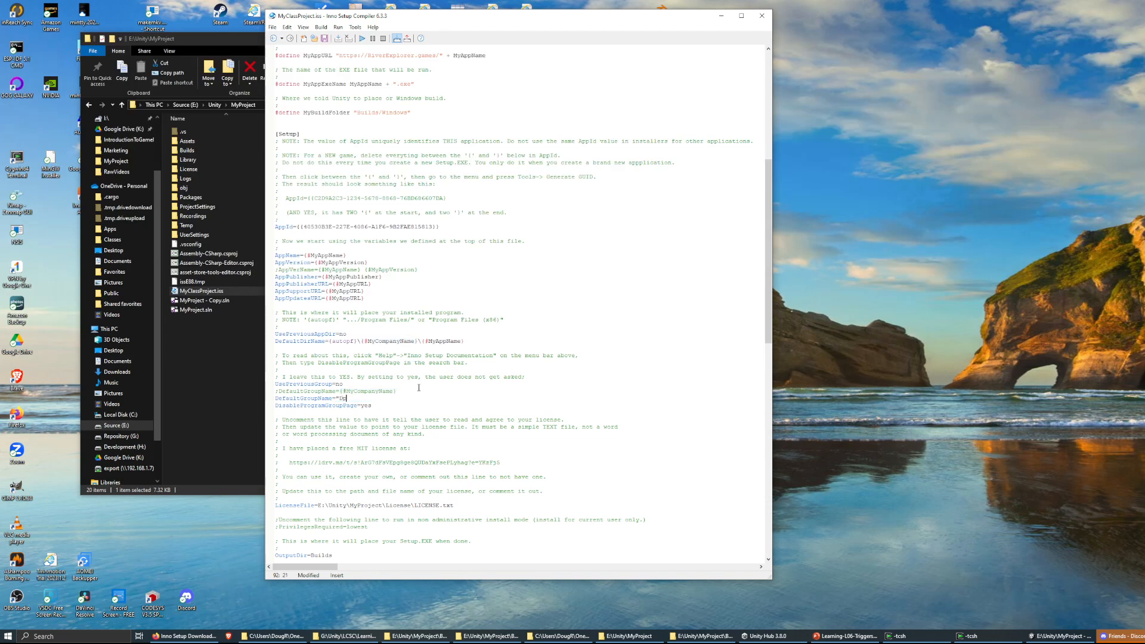
pyautogui.write('ougs')
pyautogui.write('"')
pyautogui.write('s stuff')
pyautogui.click(8, 637)
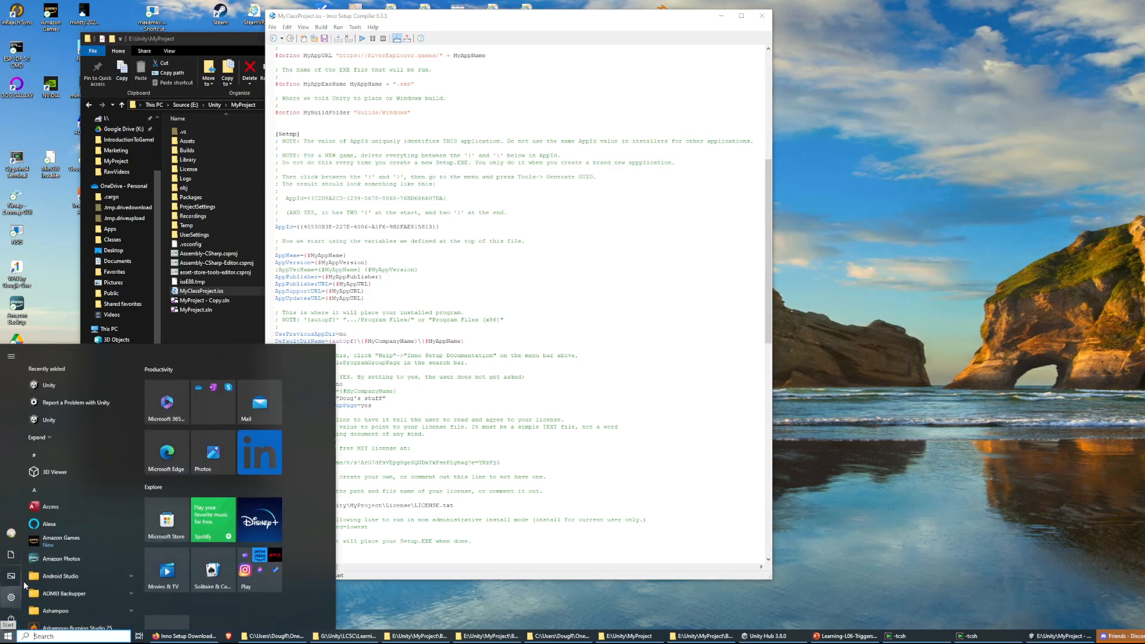
pyautogui.click(506, 371)
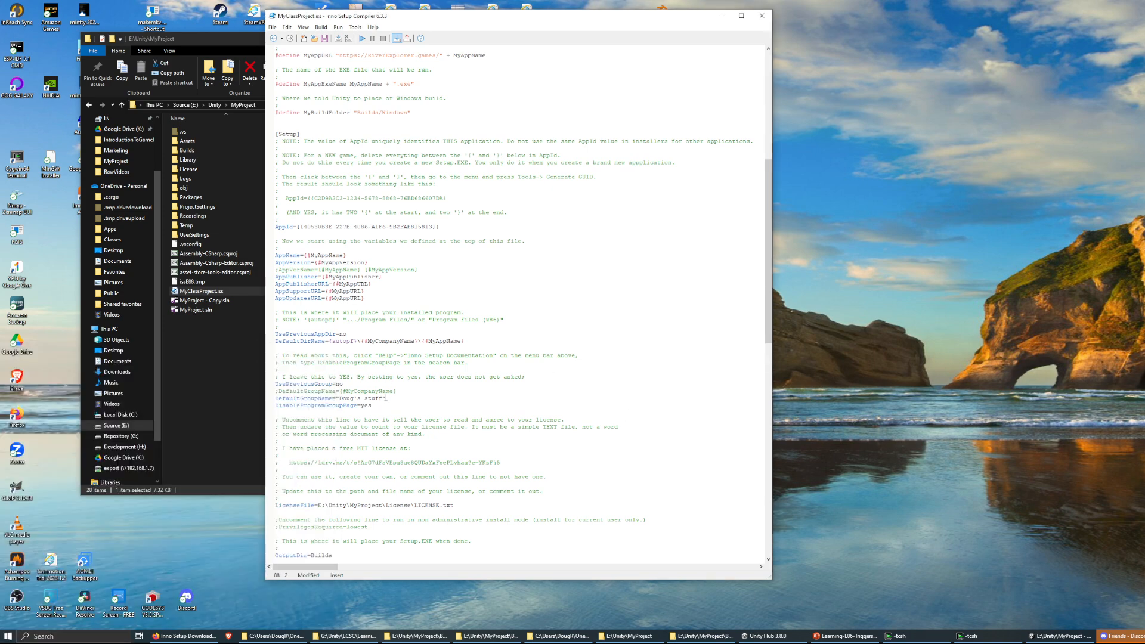
# Delete the custom DefaultGroupName line and uncomment the original line that uses {#MyCompanyName}.
pyautogui.moveTo(386, 398); pyautogui.dragTo(277, 398)
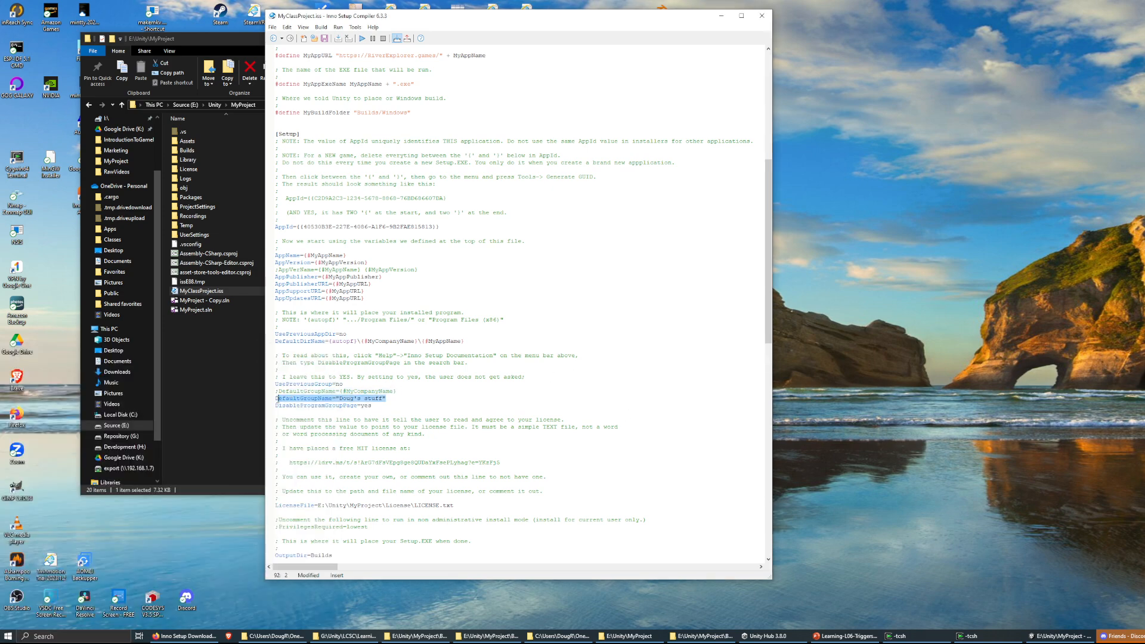
pyautogui.press('Delete')
pyautogui.press('BackSpace')
pyautogui.press('BackSpace')
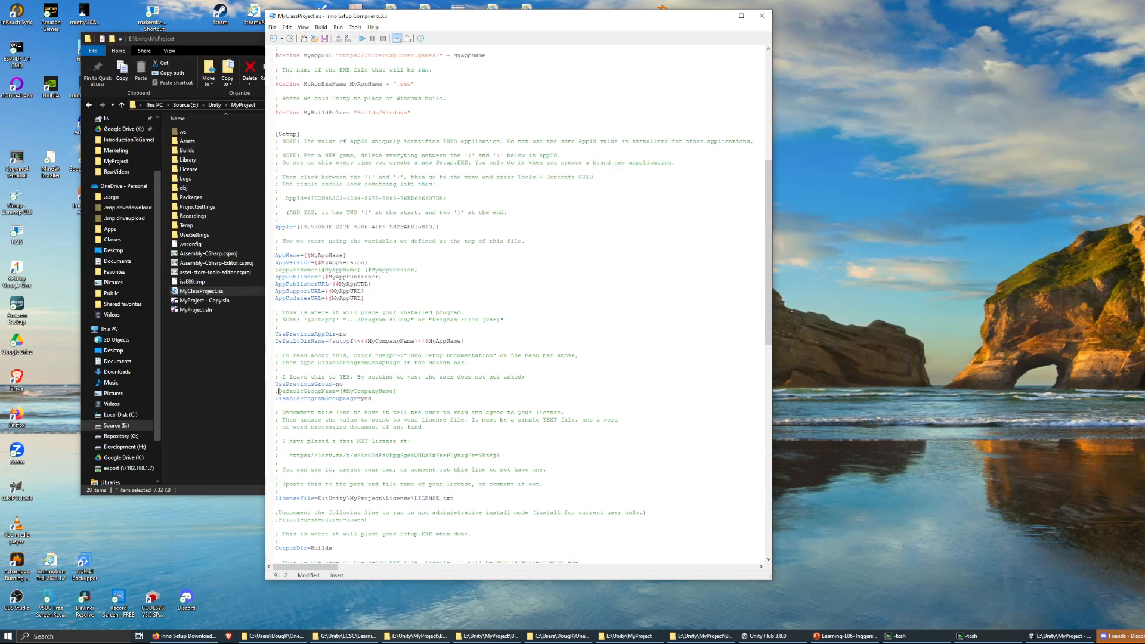
pyautogui.press('BackSpace')
# Check the DisableProgramGroupPage directive with the Start menu for reference, and save the script.
pyautogui.doubleClick(325, 398)
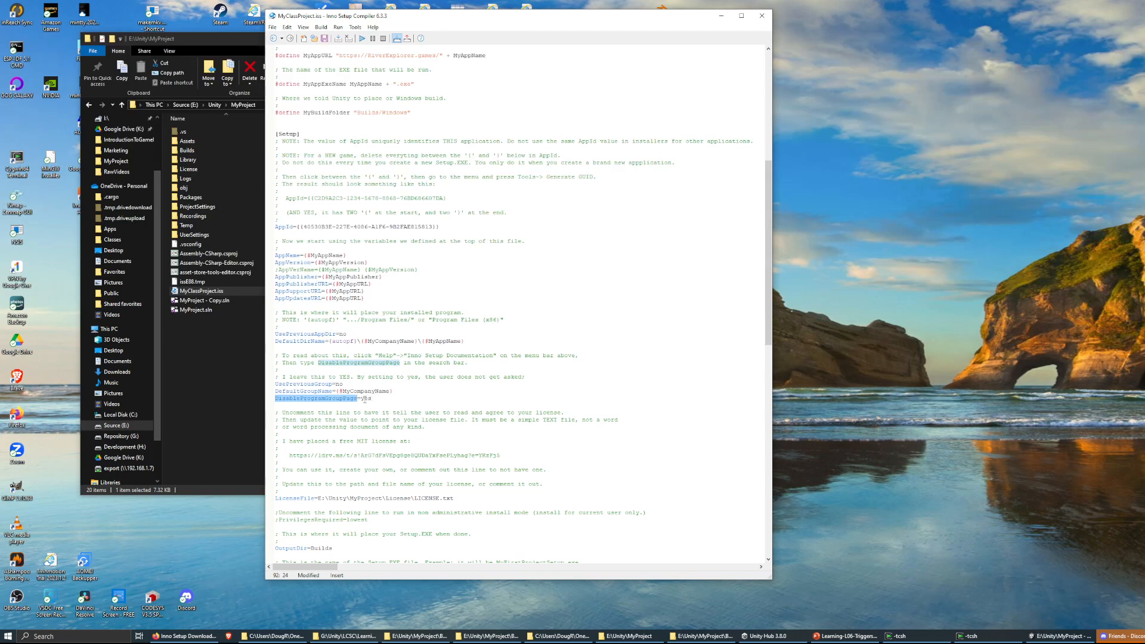
pyautogui.click(8, 637)
pyautogui.click(570, 309)
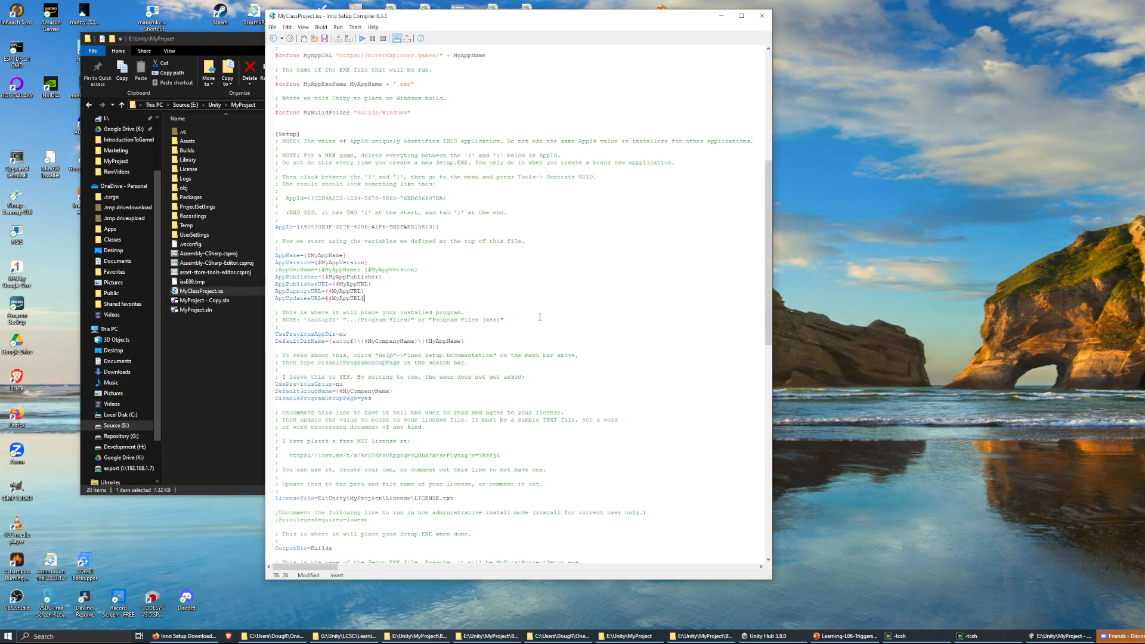
pyautogui.click(273, 26)
pyautogui.click(293, 62)
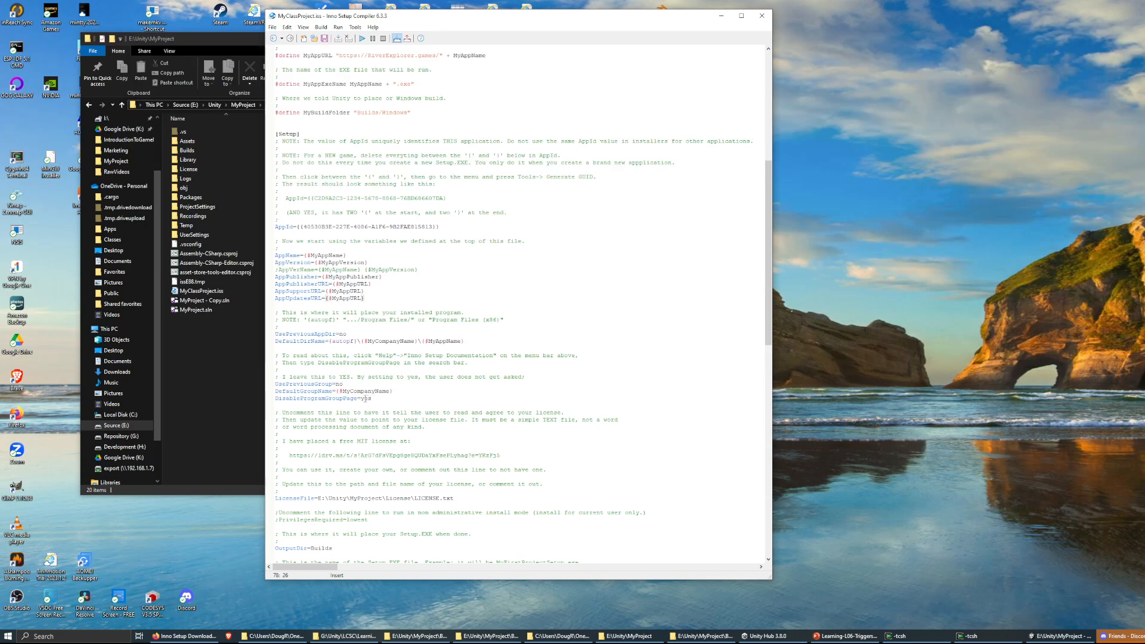
# Examine the license comments, the free MIT license link and the LICENSE.txt path in the LicenseFile directive.
pyautogui.scroll(-4, 366, 398)
pyautogui.scroll(-3, 384, 353)
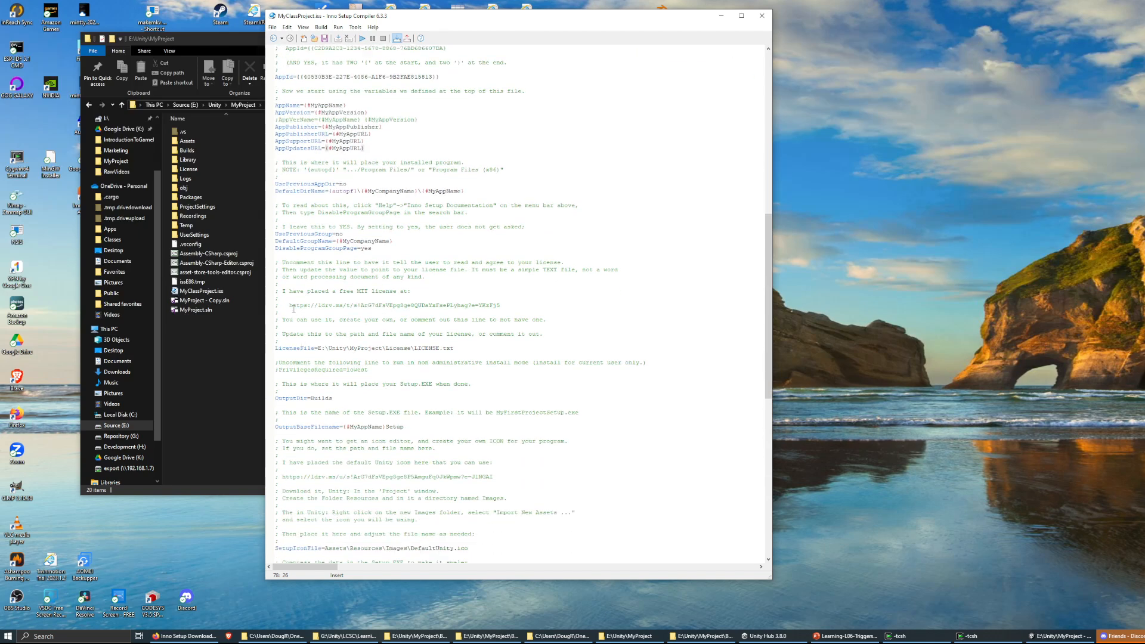
pyautogui.moveTo(291, 307); pyautogui.dragTo(517, 306)
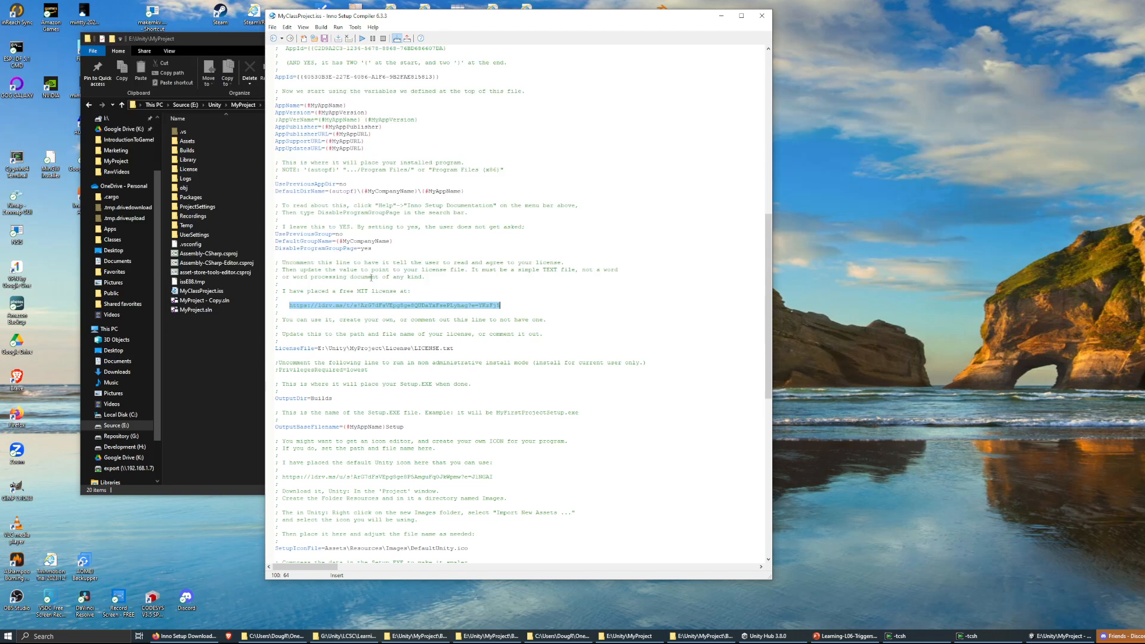
pyautogui.scroll(3, 371, 278)
pyautogui.scroll(2, 371, 277)
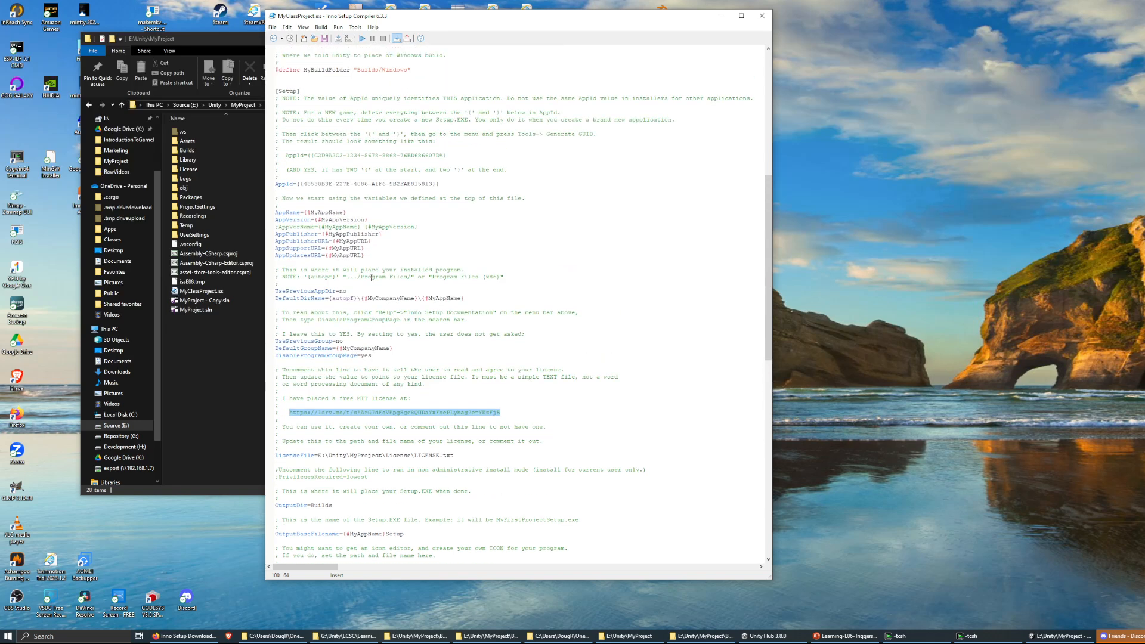
pyautogui.scroll(-2, 371, 278)
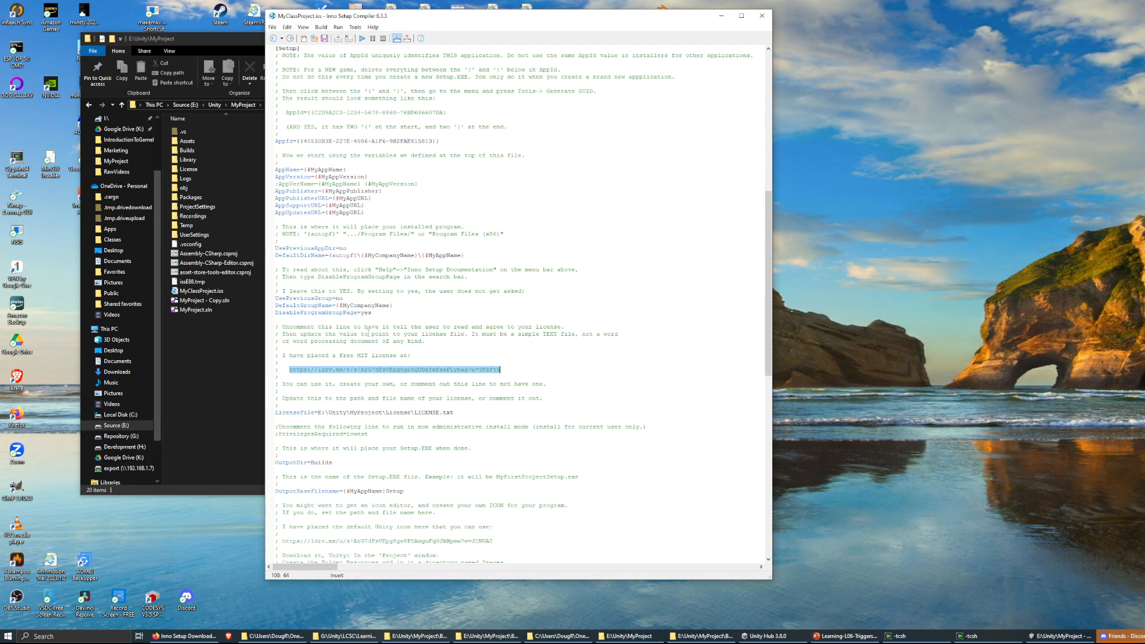
pyautogui.scroll(-2, 368, 333)
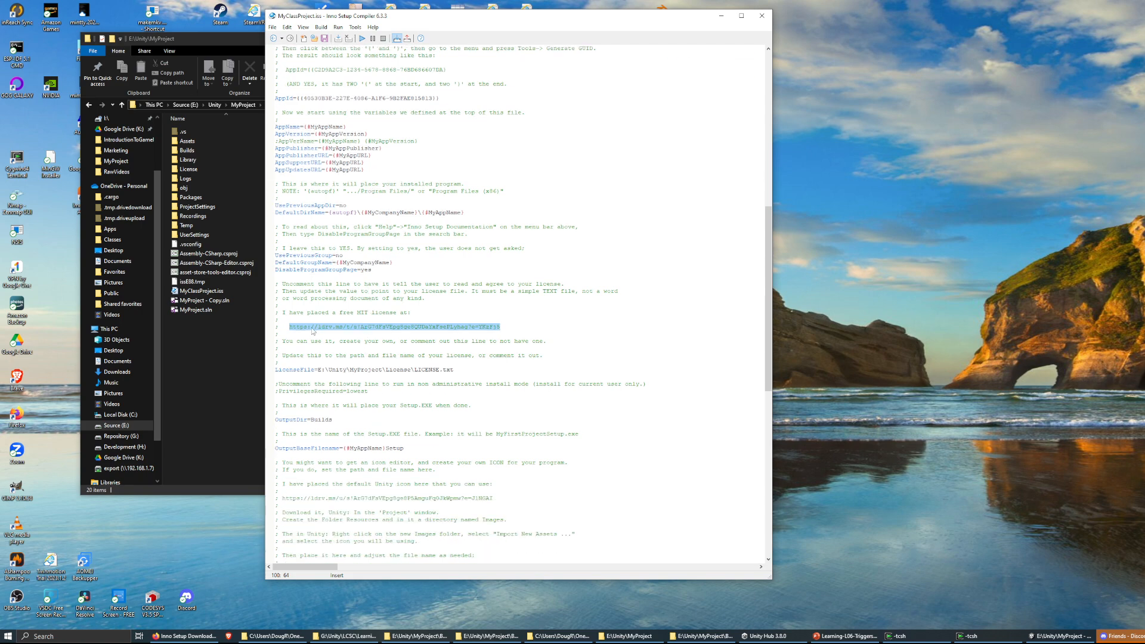
pyautogui.moveTo(414, 370); pyautogui.dragTo(454, 369)
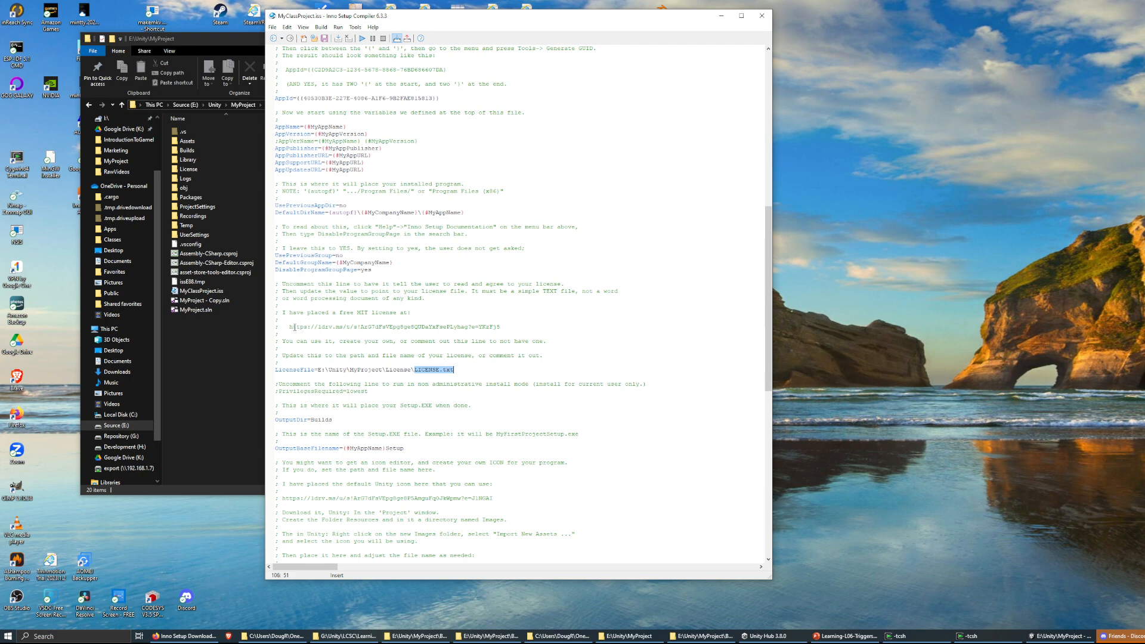
# Copy the MIT license link from the script, open it in a new Firefox tab, and select the whole license text.
pyautogui.moveTo(292, 327); pyautogui.dragTo(502, 325)
pyautogui.hotkey('ctrl', 'c')
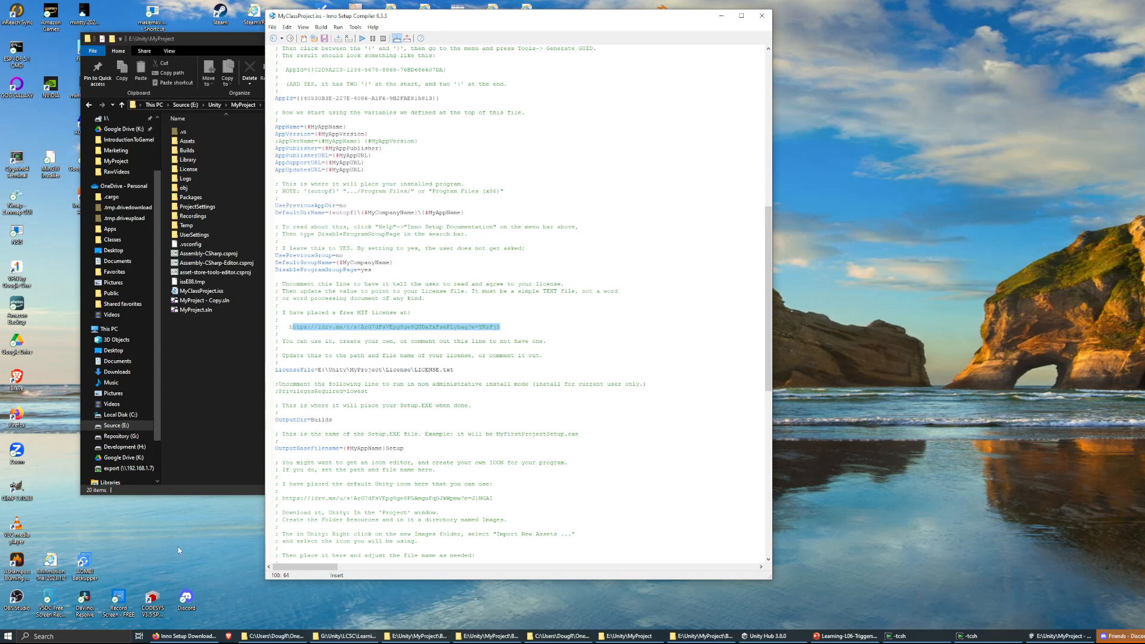
pyautogui.click(176, 635)
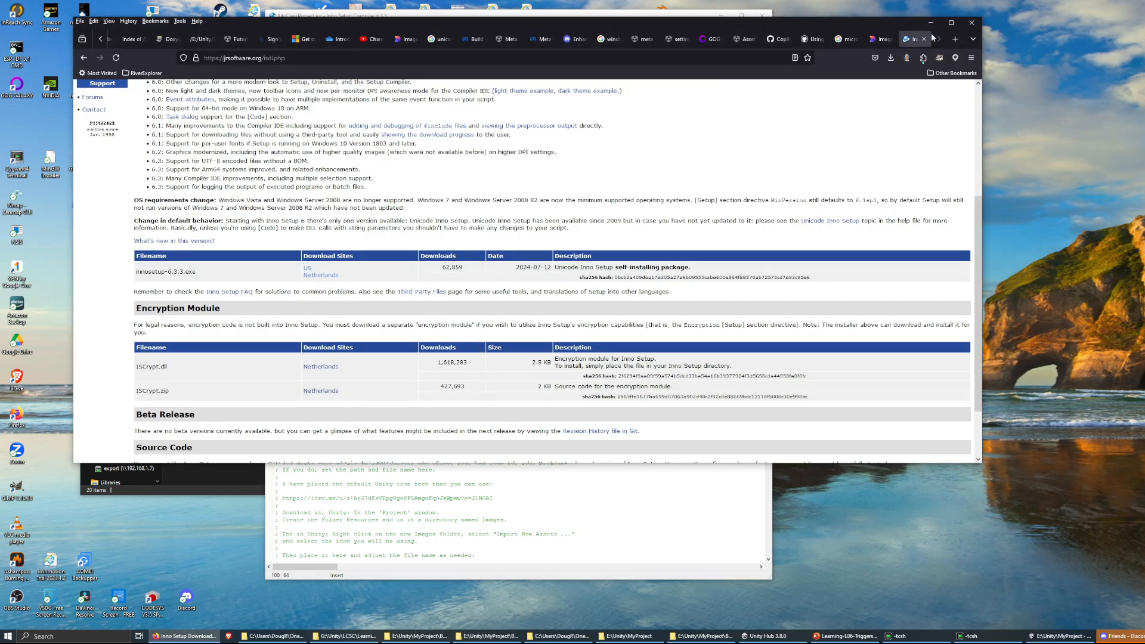
pyautogui.click(956, 39)
pyautogui.hotkey('ctrl', 'v')
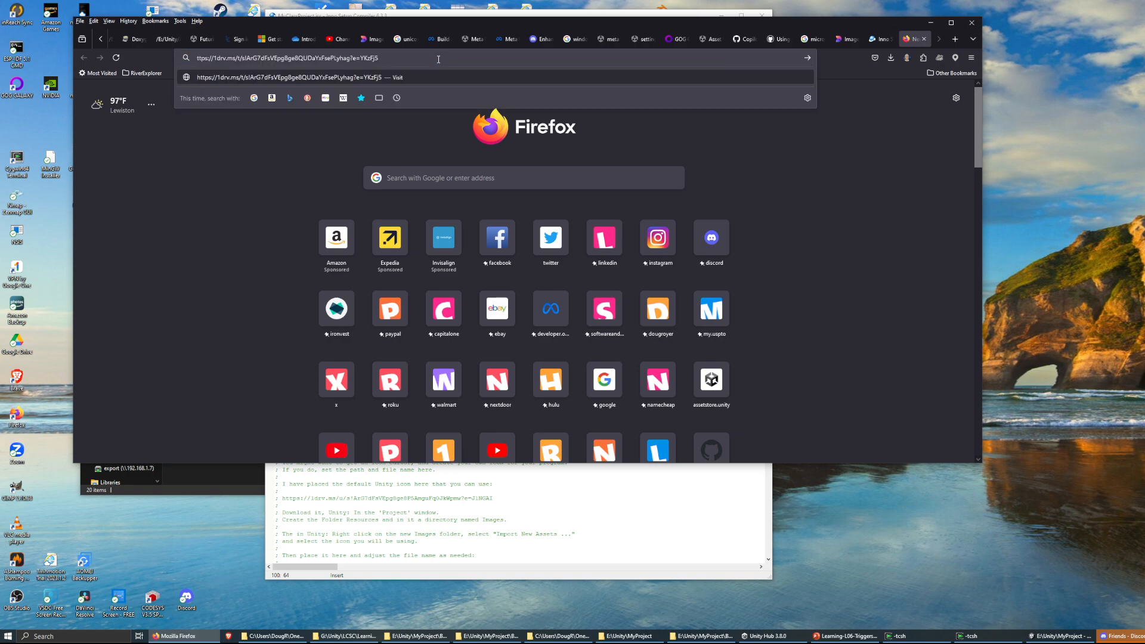
pyautogui.press('Return')
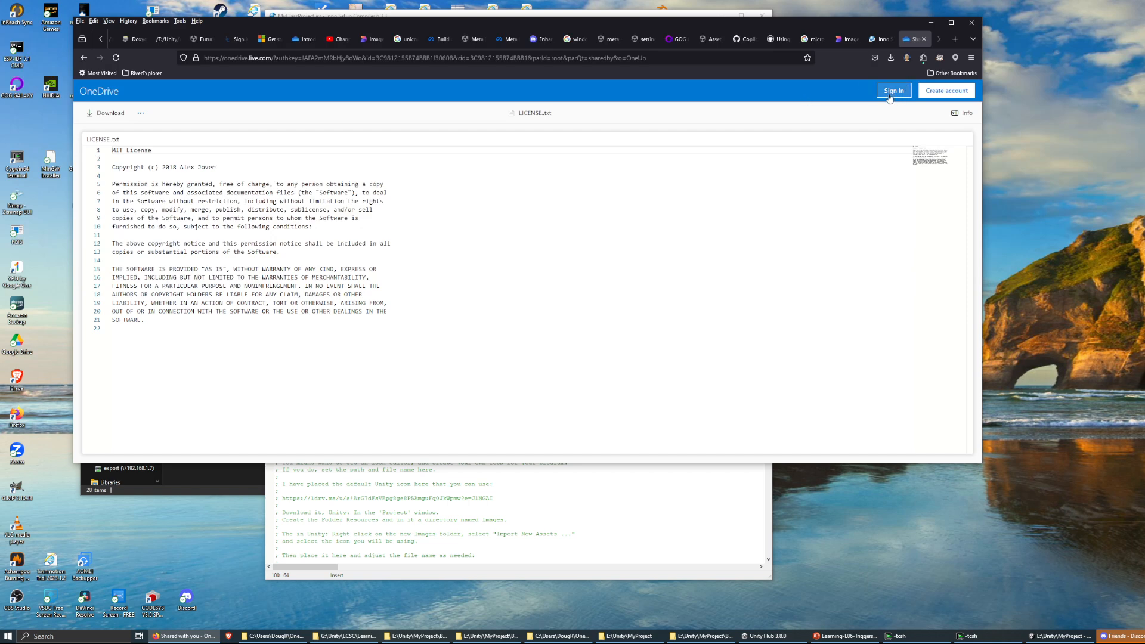
pyautogui.moveTo(117, 334); pyautogui.dragTo(103, 123)
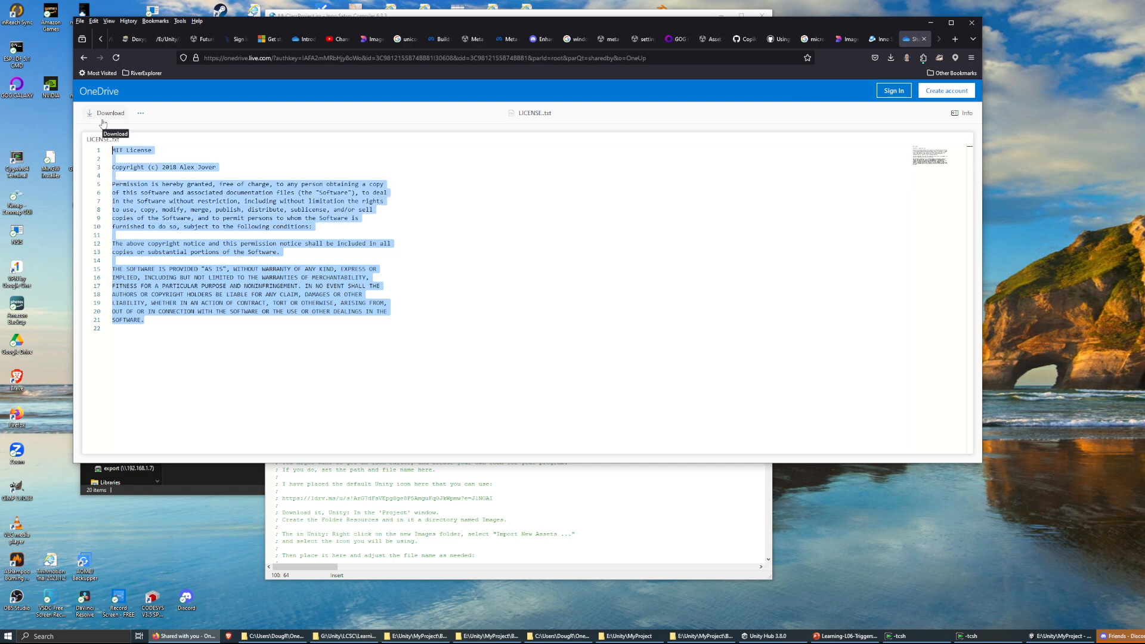
# Copy the selected MIT license text and minimize the Firefox window to return to the project folder.
pyautogui.rightClick(133, 192)
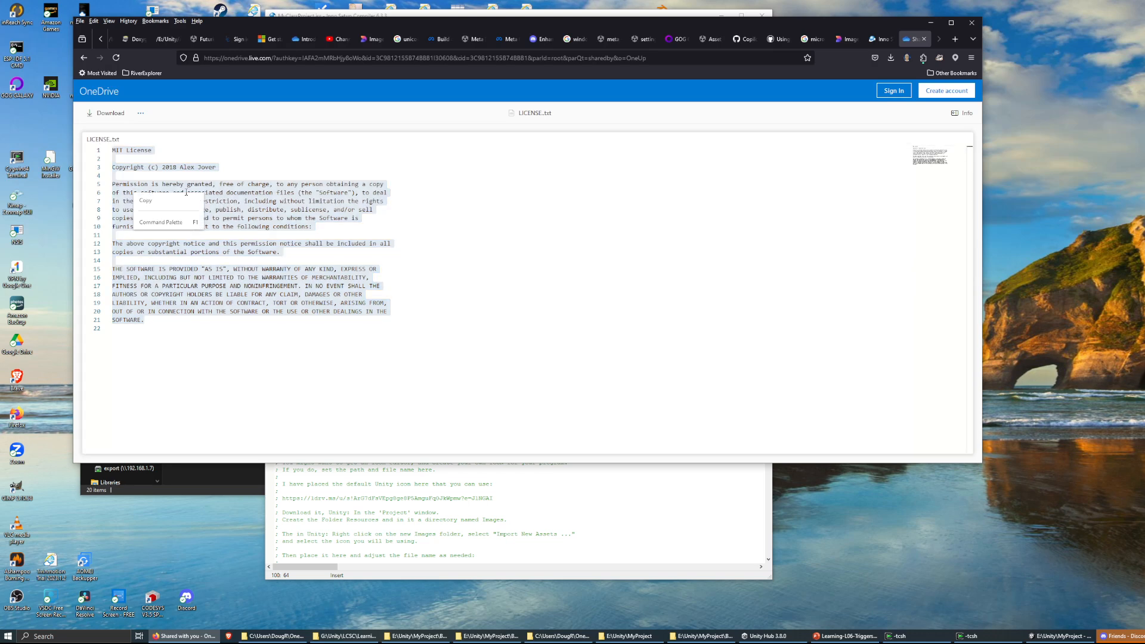
pyautogui.click(182, 202)
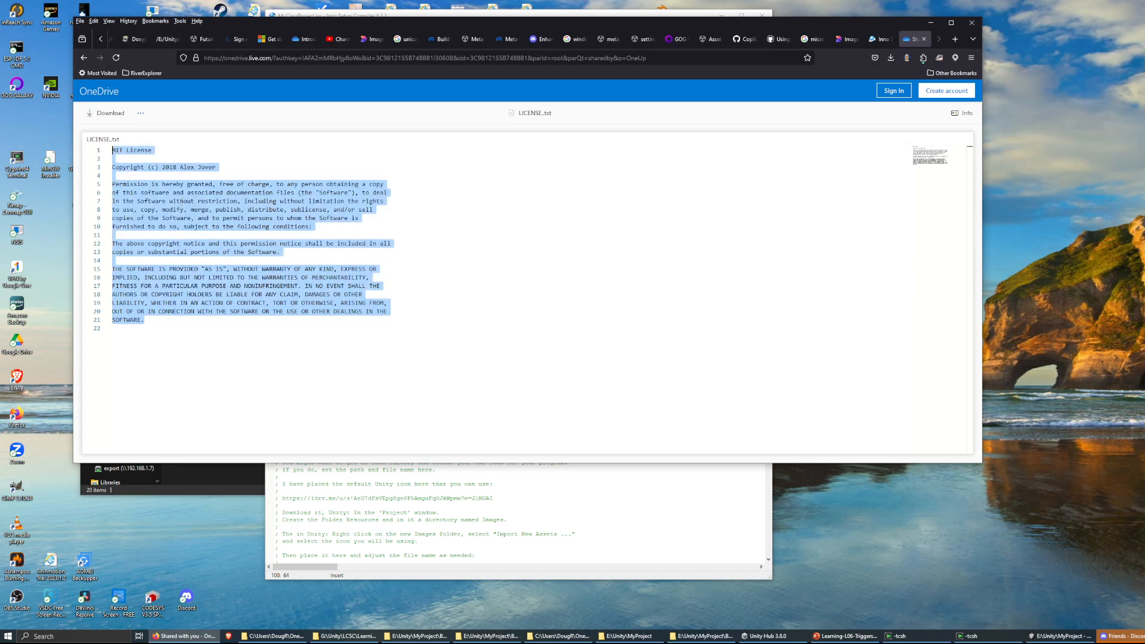
pyautogui.click(931, 23)
pyautogui.click(209, 40)
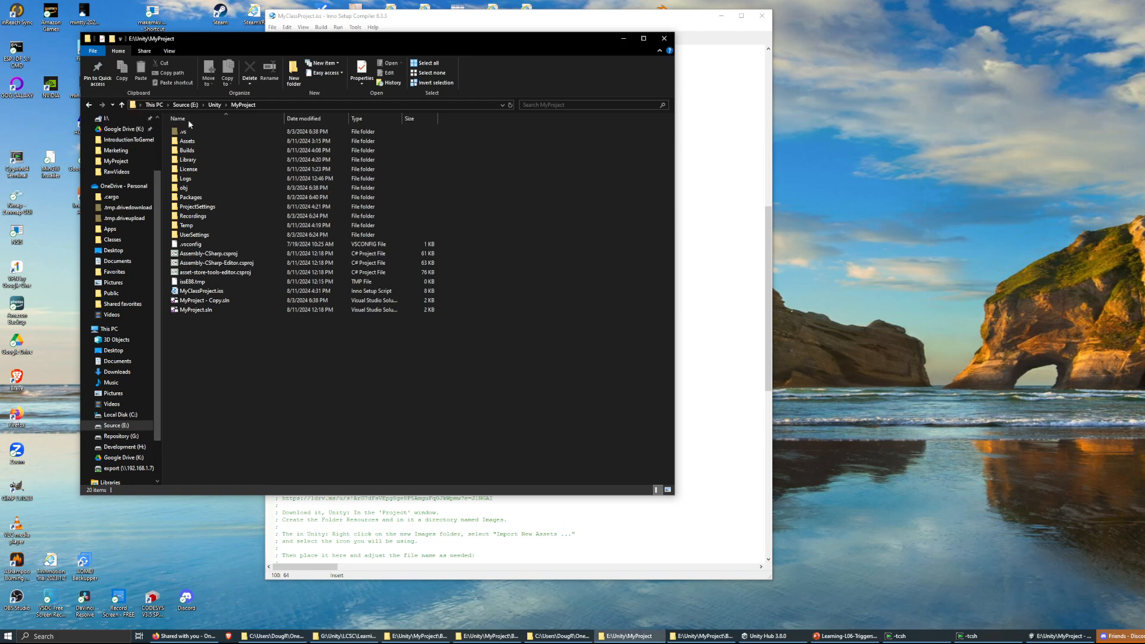
# Permanently delete the License folder from E:\Unity\MyProject.
pyautogui.rightClick(194, 172)
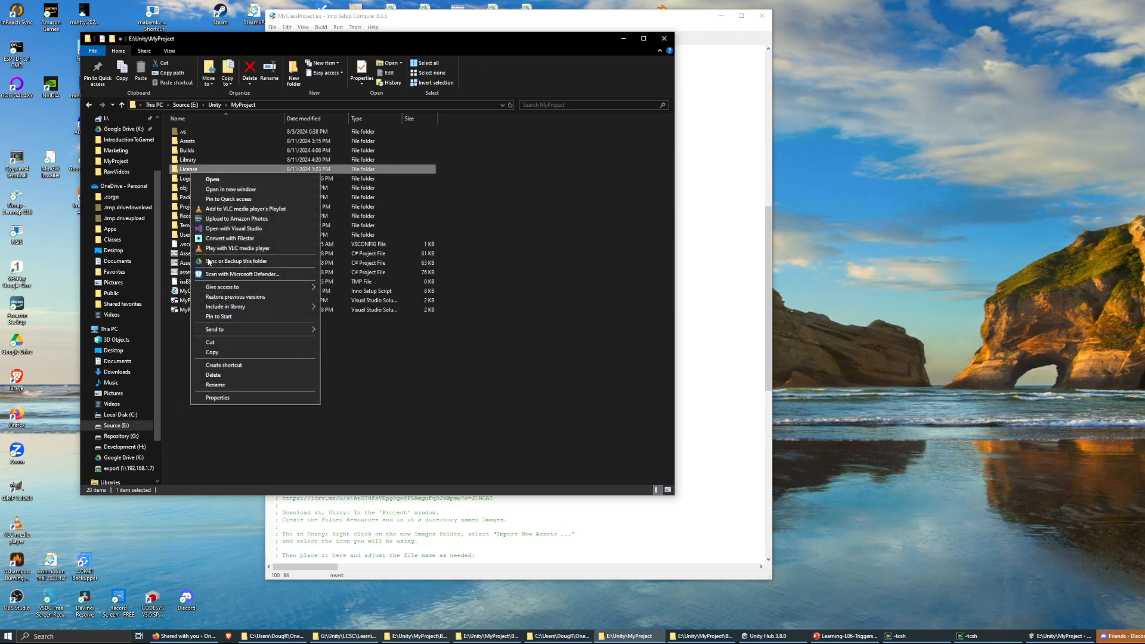
pyautogui.click(213, 374)
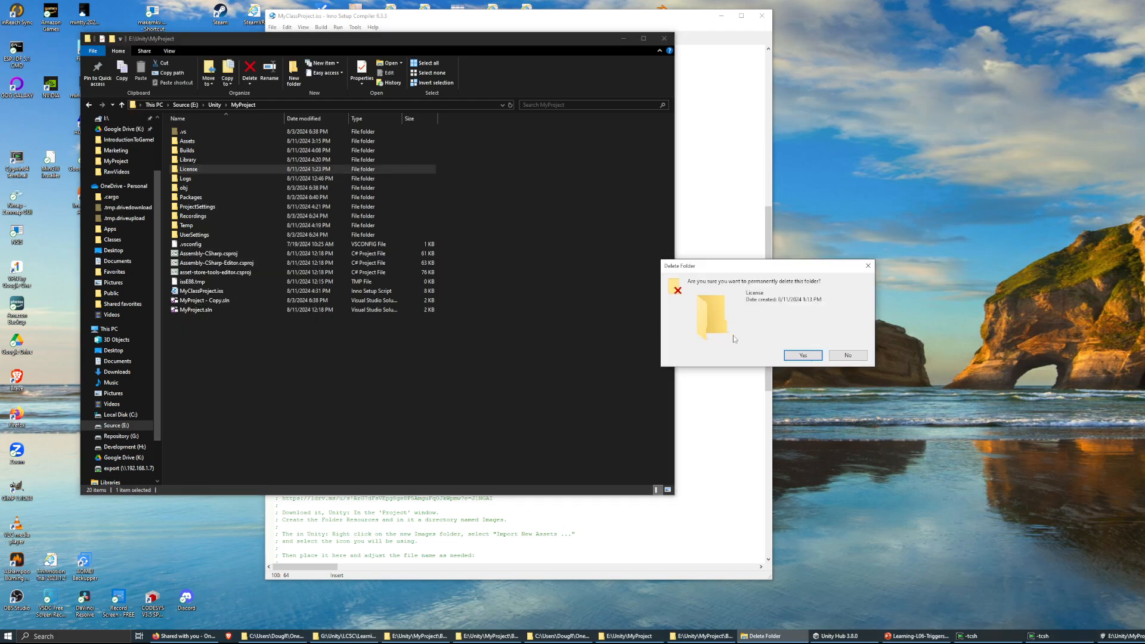
pyautogui.click(803, 355)
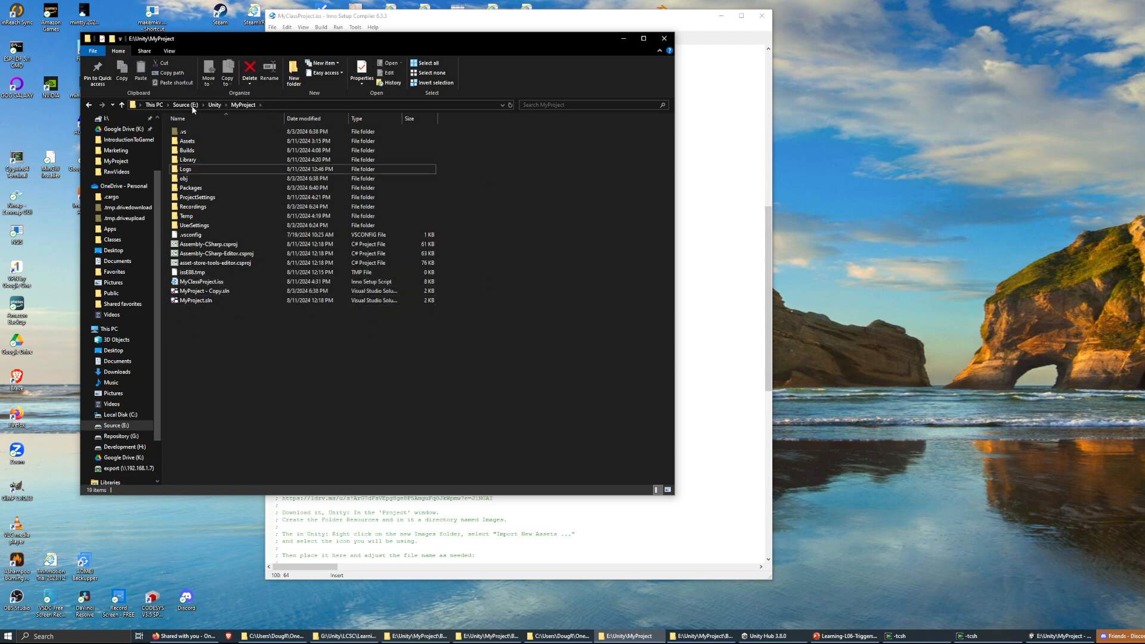
# Create a new text document named License.txt in the MyProject folder.
pyautogui.rightClick(189, 335)
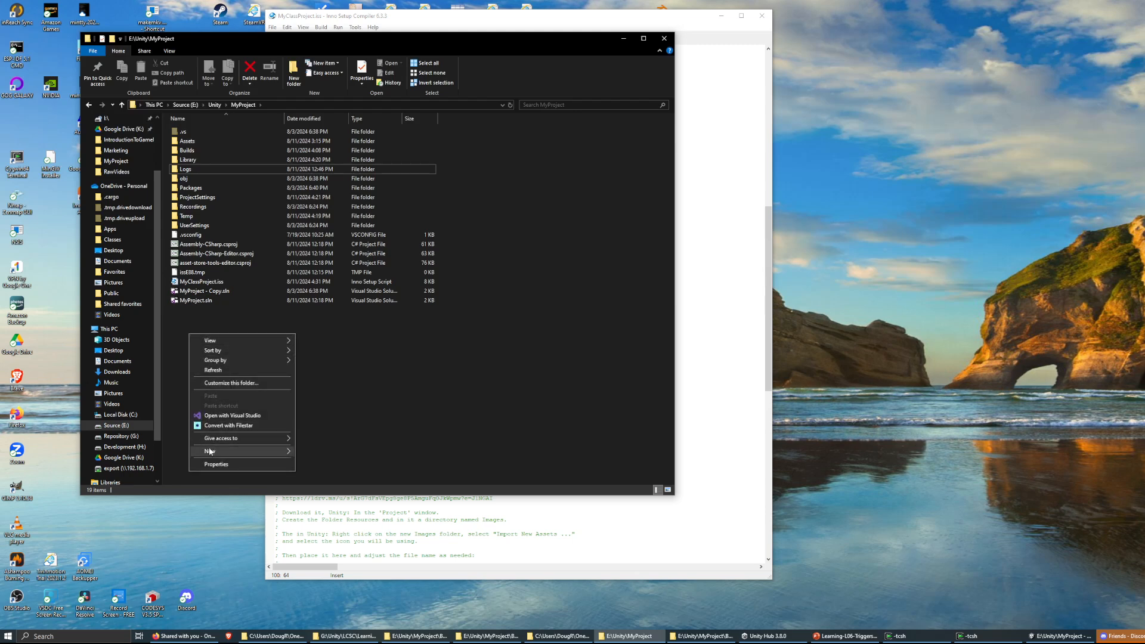
pyautogui.moveTo(210, 452)
pyautogui.click(173, 322)
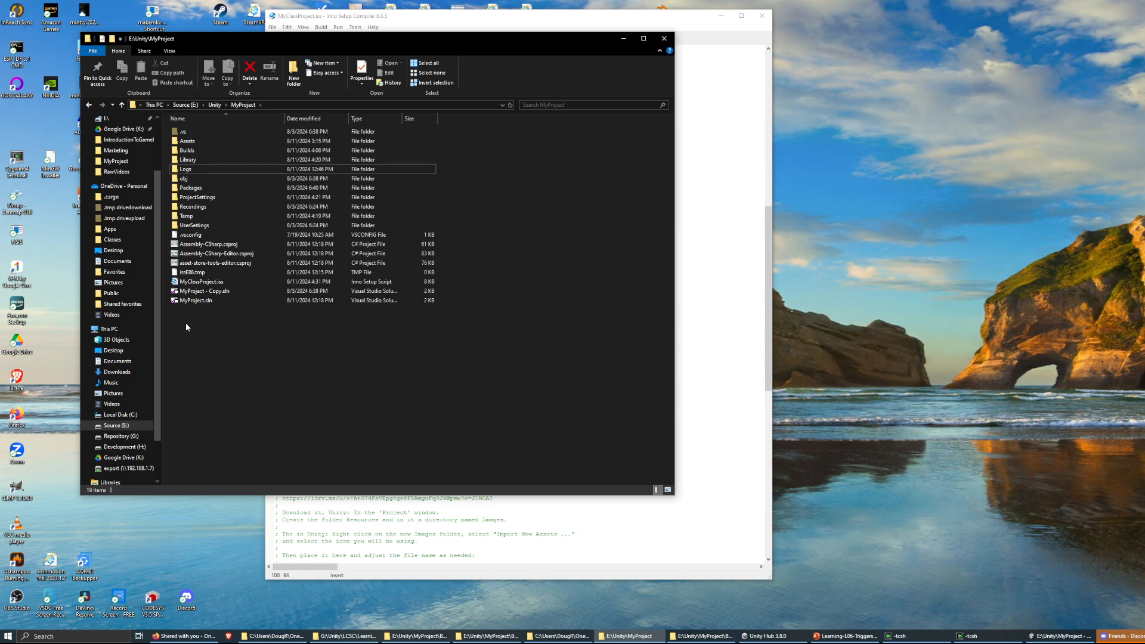
pyautogui.rightClick(186, 324)
pyautogui.moveTo(280, 446)
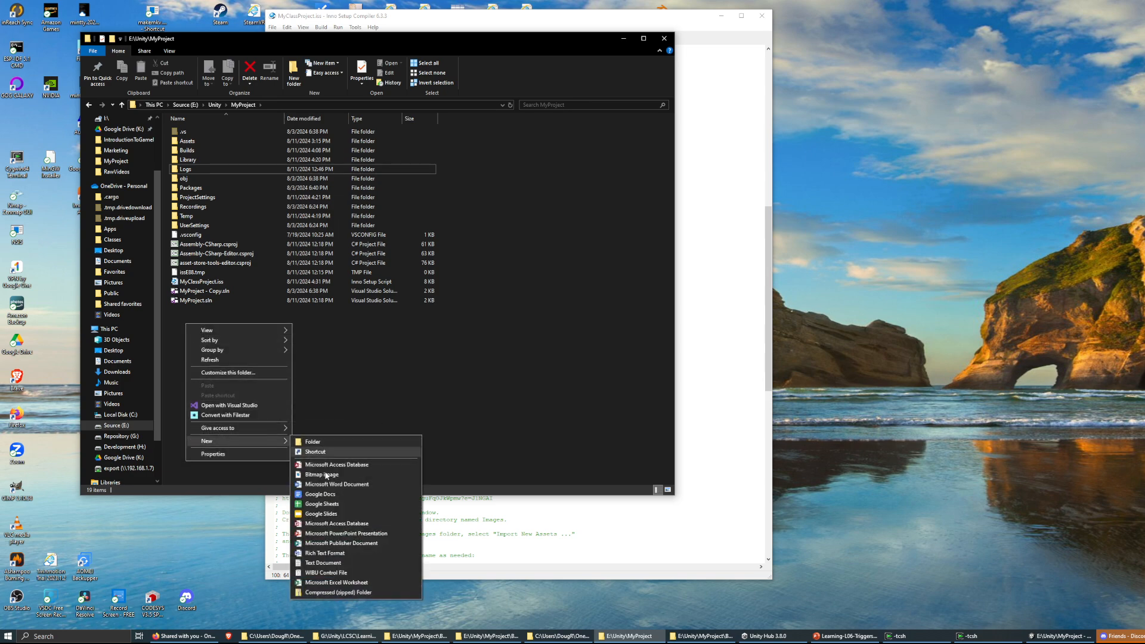
pyautogui.click(322, 563)
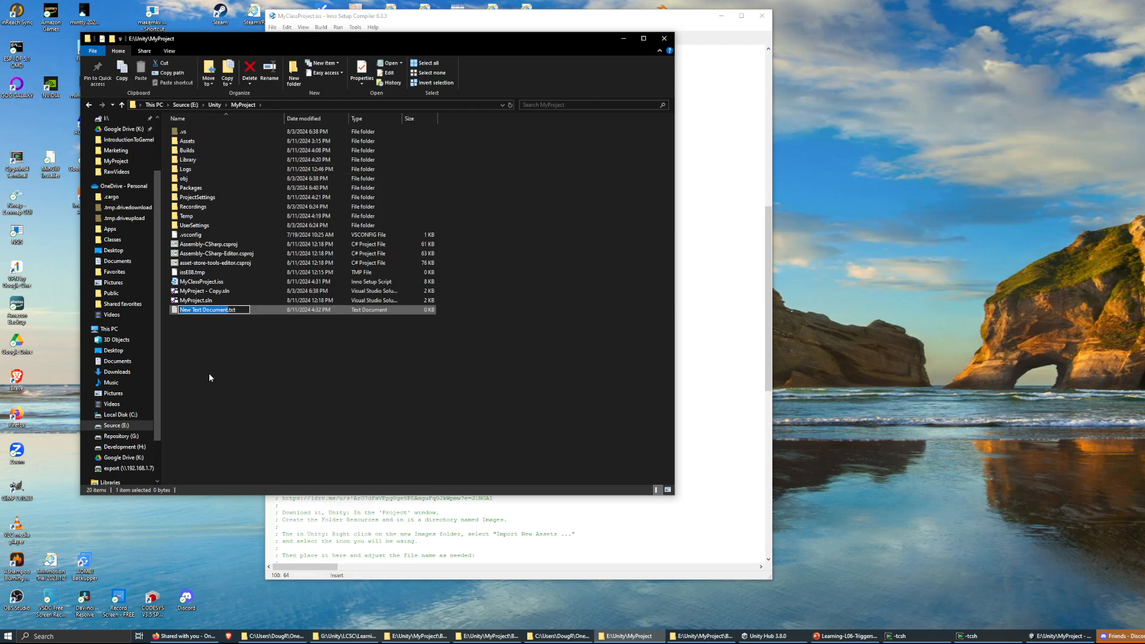
pyautogui.write('License')
pyautogui.press('Return')
# Move the File Explorer window aside from the script and delete the empty License.txt file.
pyautogui.moveTo(456, 39); pyautogui.dragTo(894, 77)
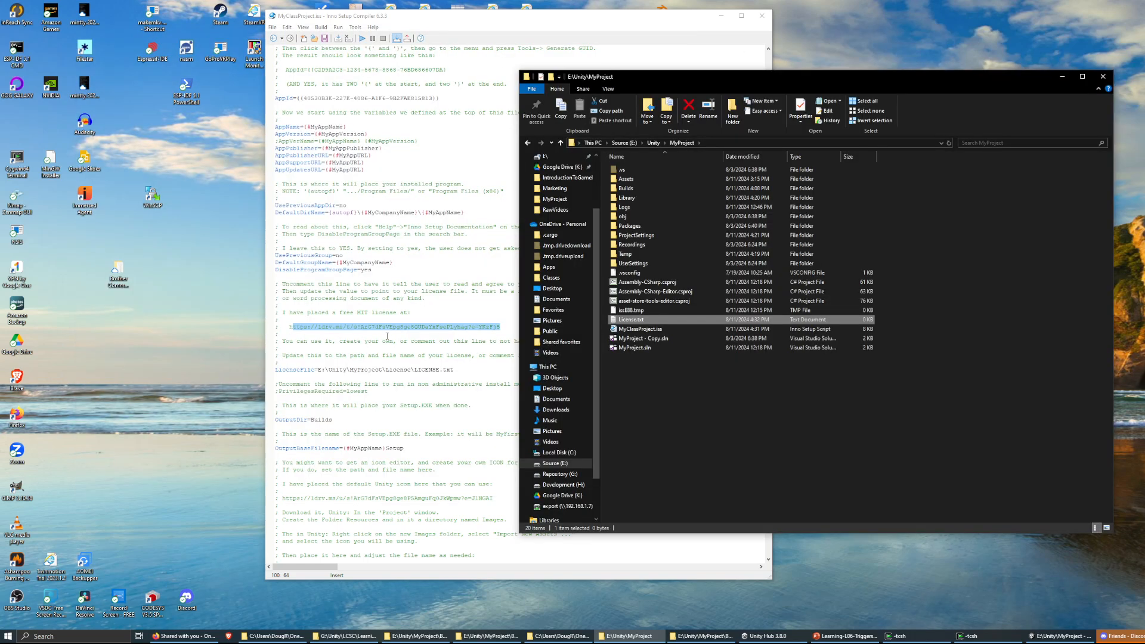
pyautogui.rightClick(628, 320)
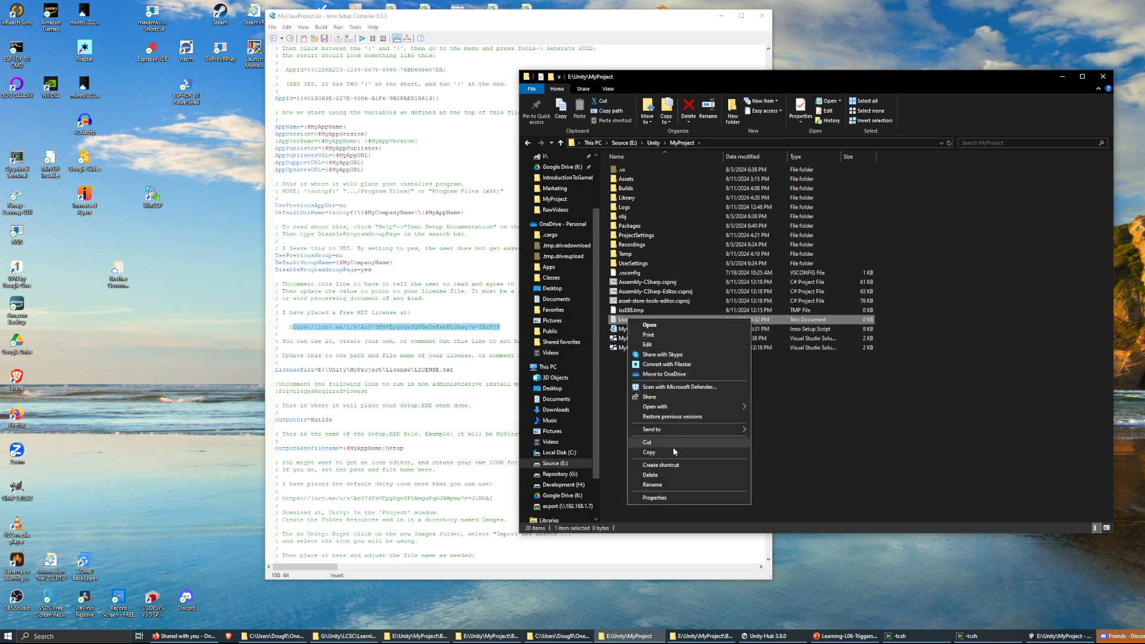
pyautogui.click(655, 475)
pyautogui.click(793, 356)
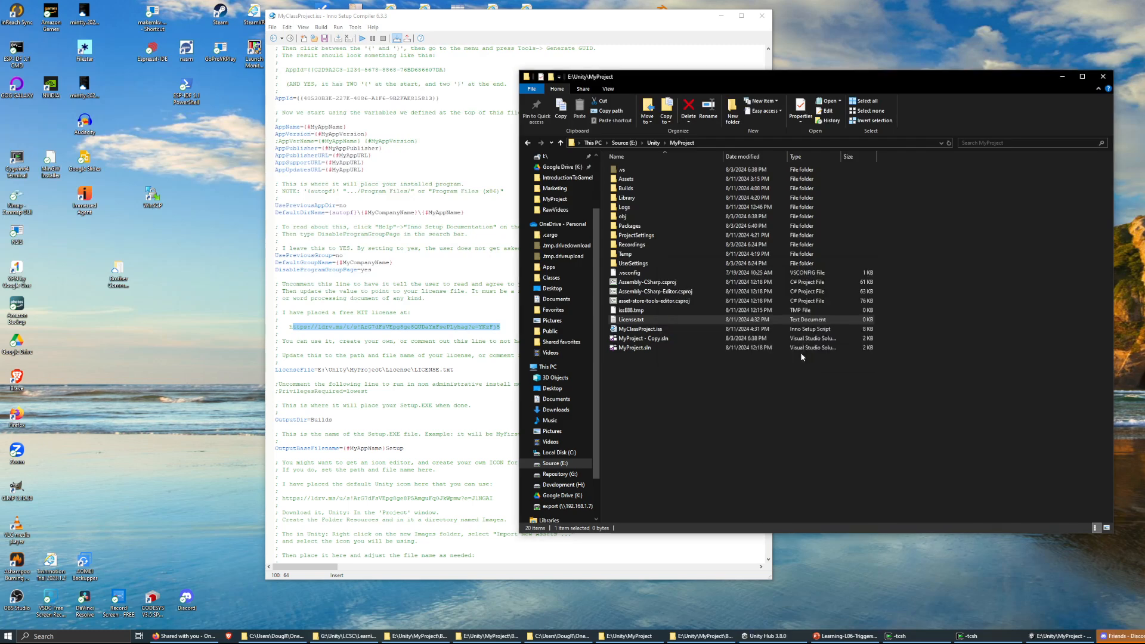
# Create a new text document named LICENSE.txt, with the name in capitals, in the MyProject folder.
pyautogui.rightClick(633, 356)
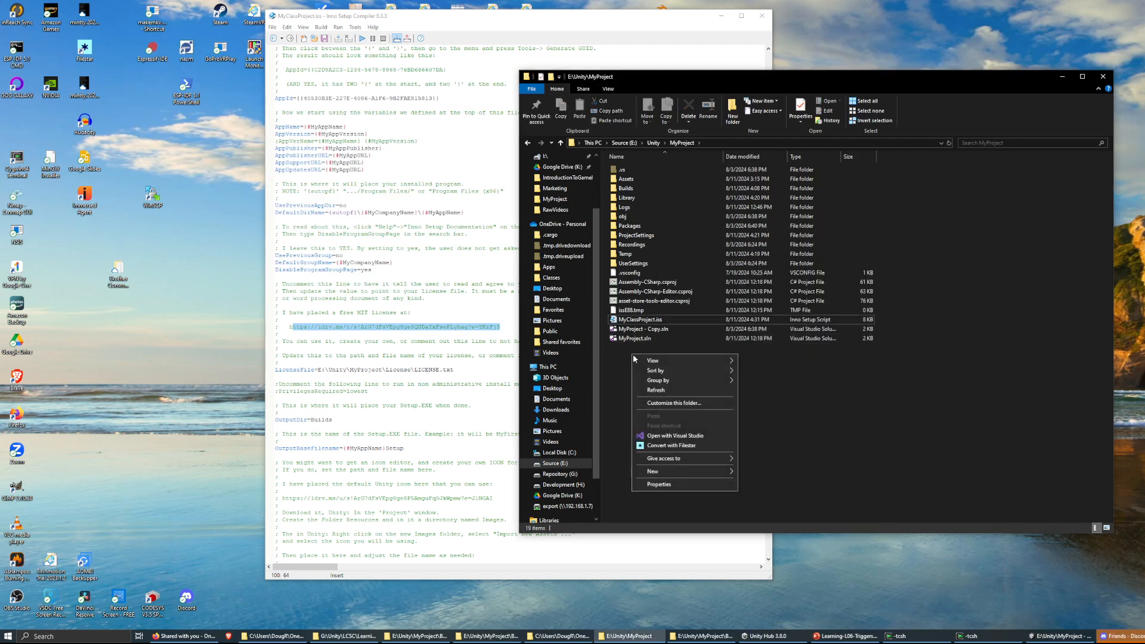
pyautogui.moveTo(702, 472)
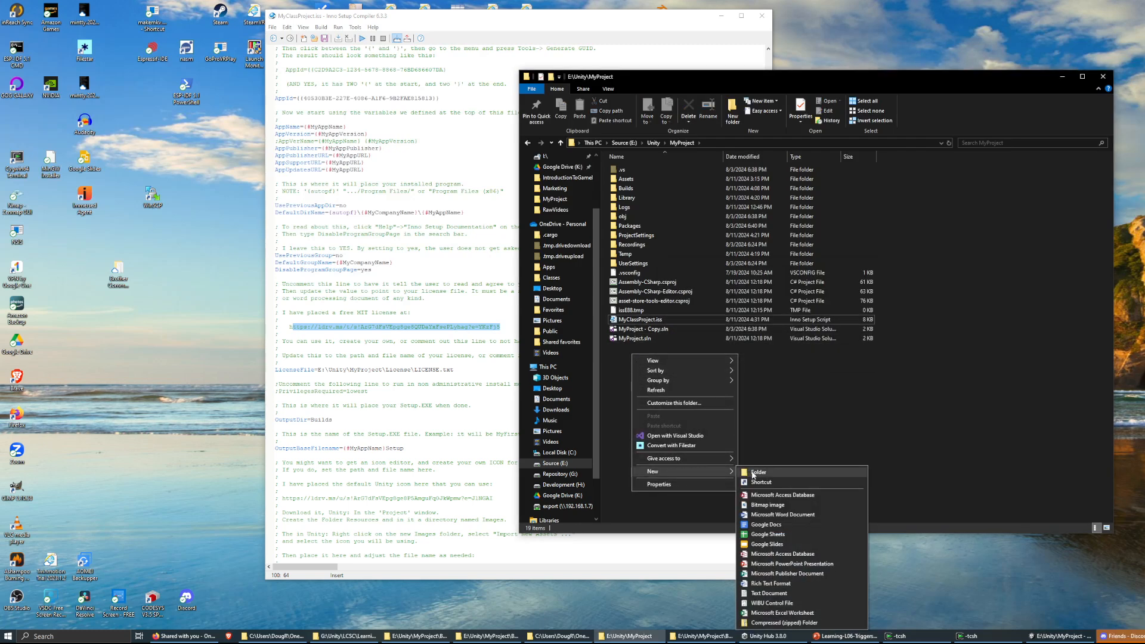
pyautogui.click(775, 594)
pyautogui.write('LICENS')
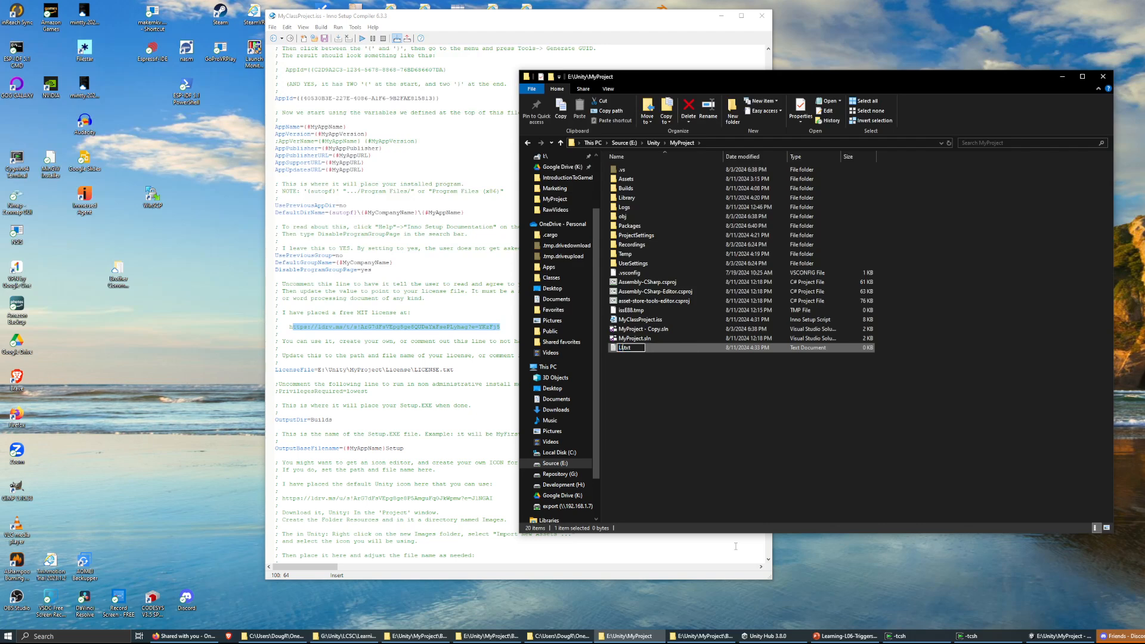
pyautogui.write('E.')
pyautogui.press('BackSpace')
pyautogui.press('Return')
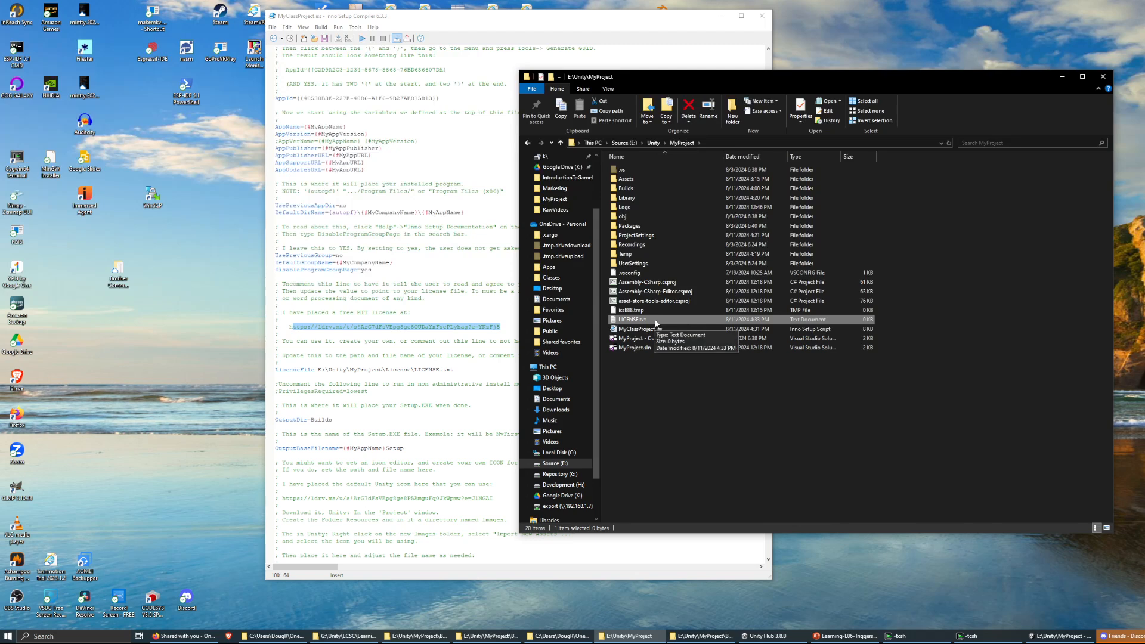
# Paste the copied license text into LICENSE.txt, replace the copyright year and holder with "2024 My Name Here", and save the file.
pyautogui.doubleClick(625, 319)
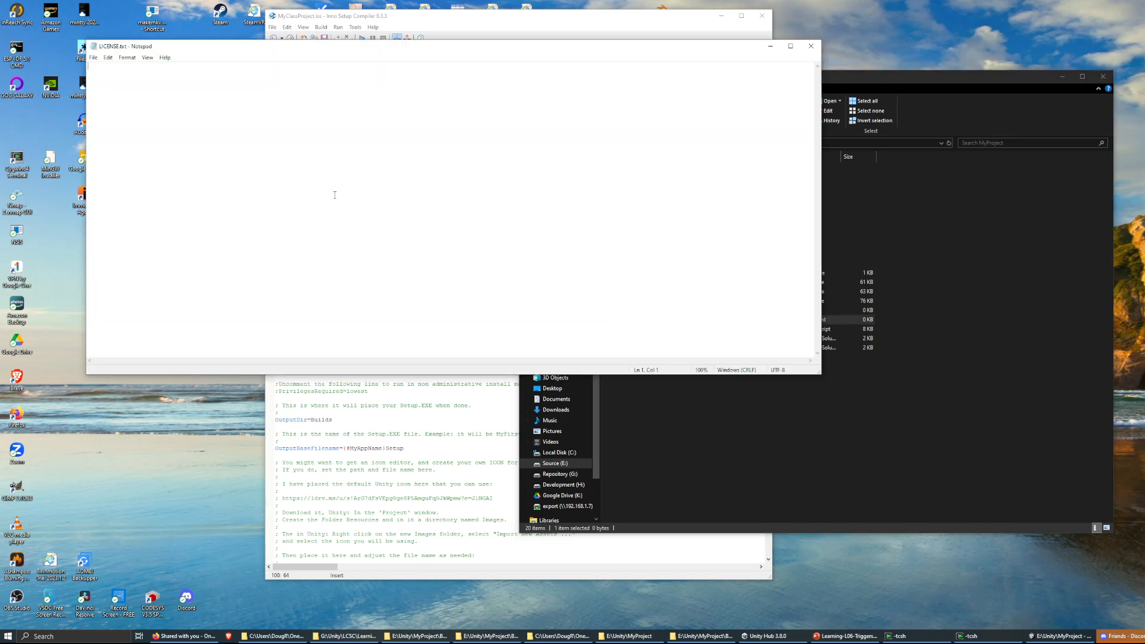
pyautogui.hotkey('ctrl', 'v')
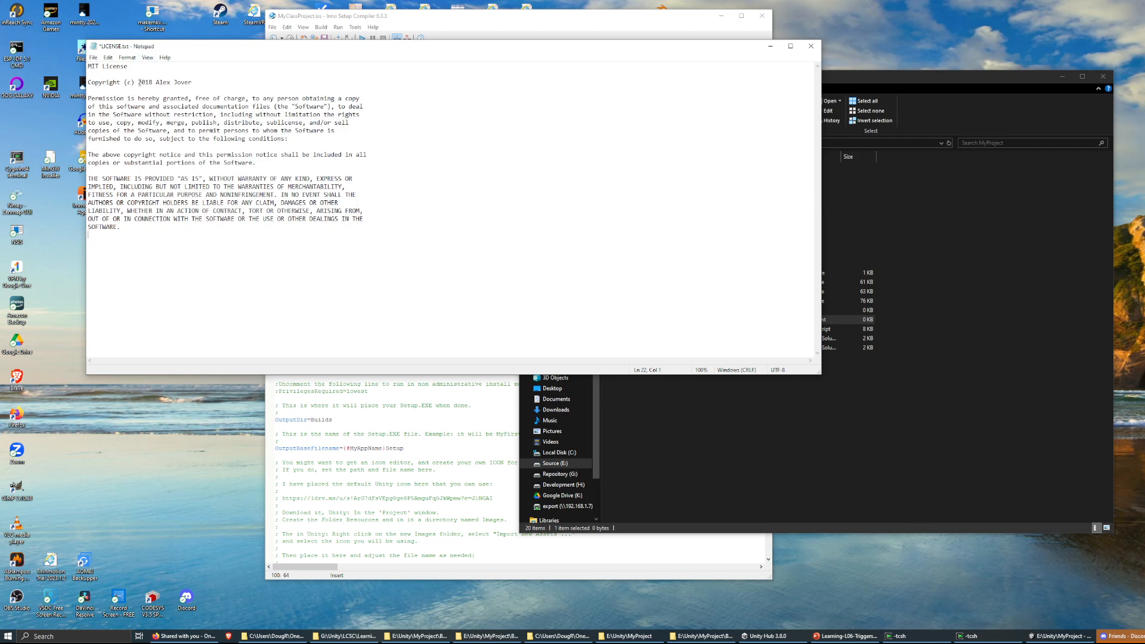
pyautogui.moveTo(139, 82); pyautogui.dragTo(203, 82)
pyautogui.write('2024 My Name Heree')
pyautogui.click(93, 57)
pyautogui.click(108, 97)
pyautogui.click(811, 46)
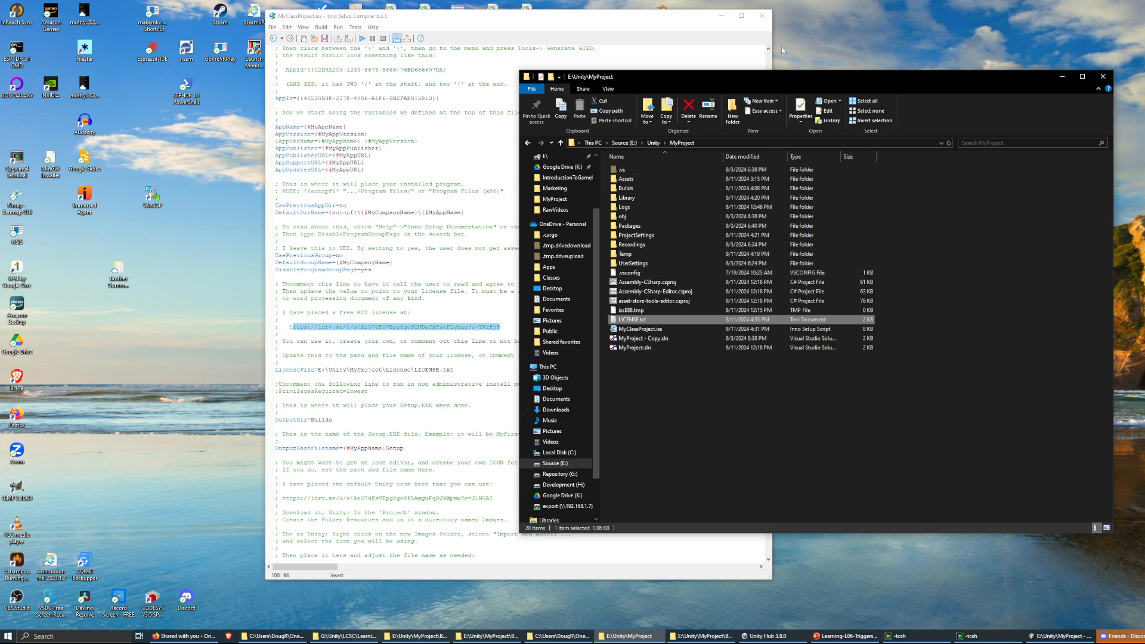
# Return to the script, comment out the LicenseFile directive with a semicolon, and remove the semicolon again.
pyautogui.click(1062, 76)
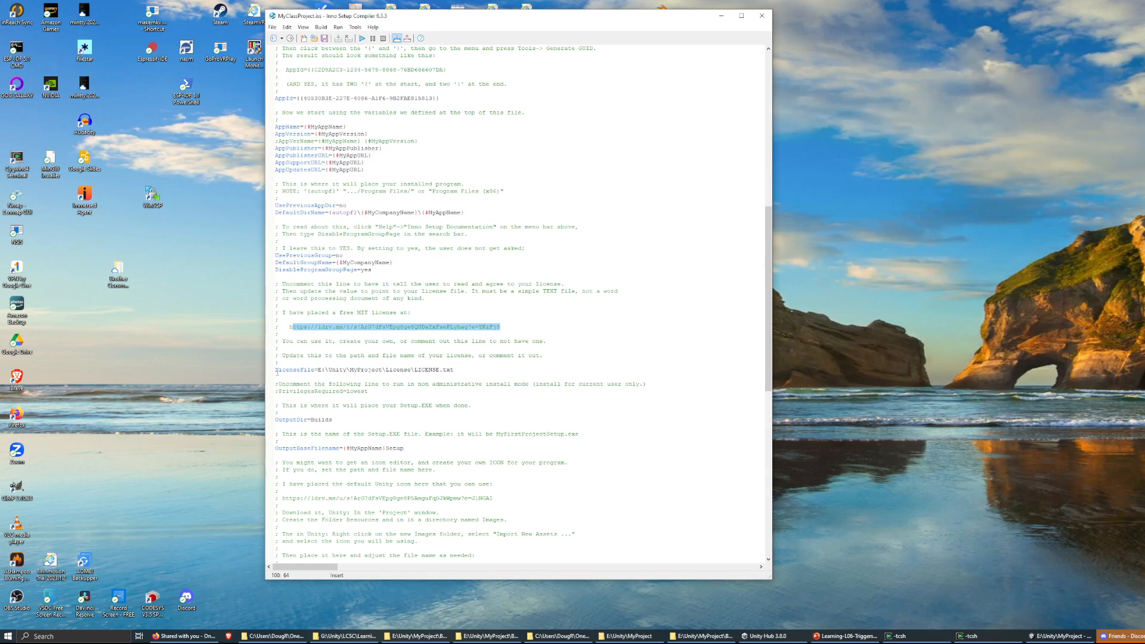
pyautogui.click(277, 370)
pyautogui.write(';')
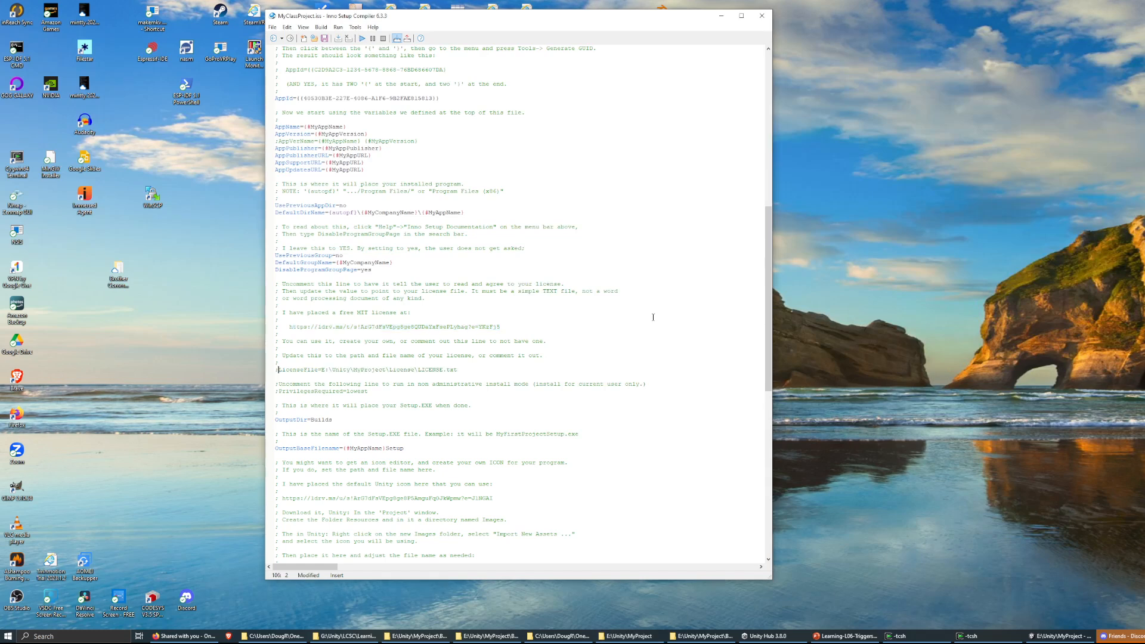
pyautogui.press('BackSpace')
# Check where the setup program is placed by examining the project's Builds folder and its Windows subfolder in File Explorer.
pyautogui.scroll(-3, 371, 251)
pyautogui.moveTo(484, 19); pyautogui.dragTo(388, 15)
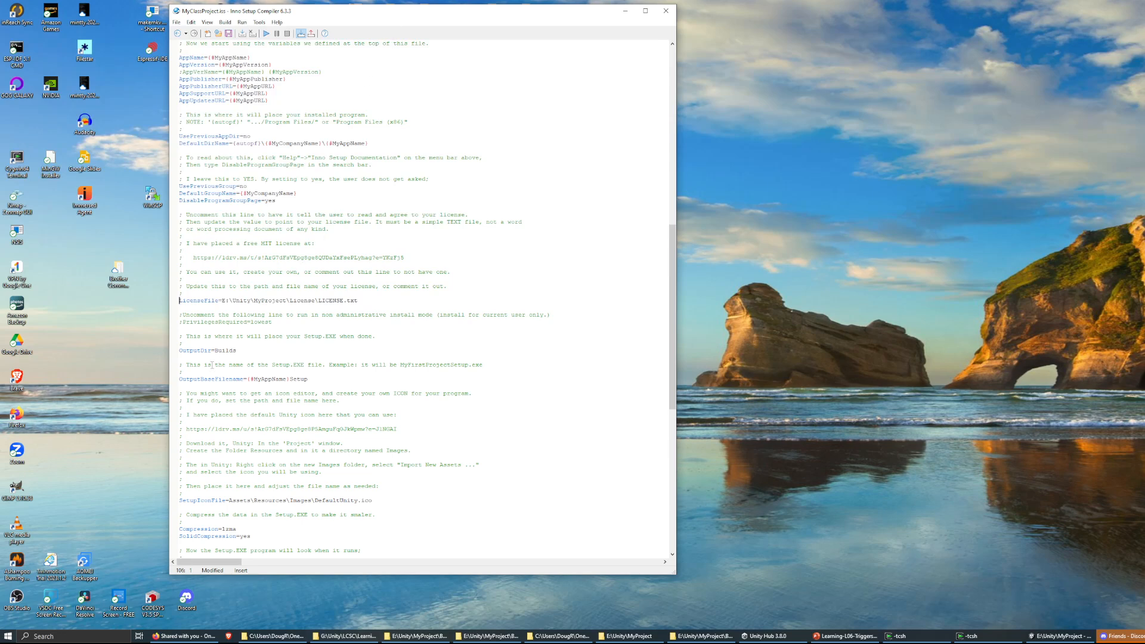
pyautogui.click(704, 636)
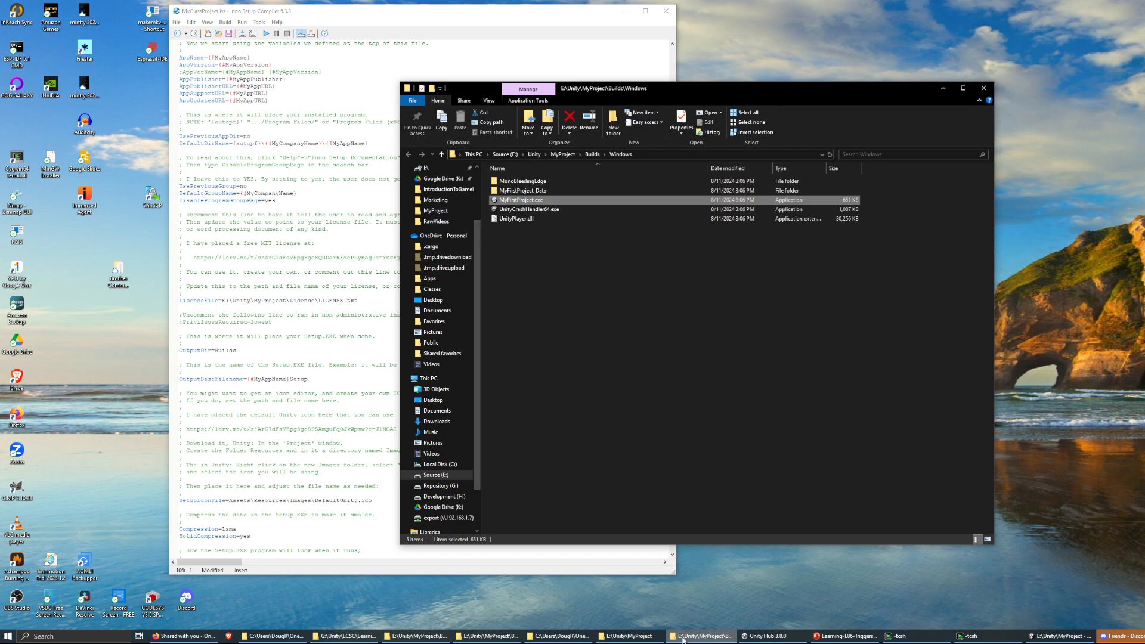
pyautogui.click(562, 154)
pyautogui.doubleClick(507, 201)
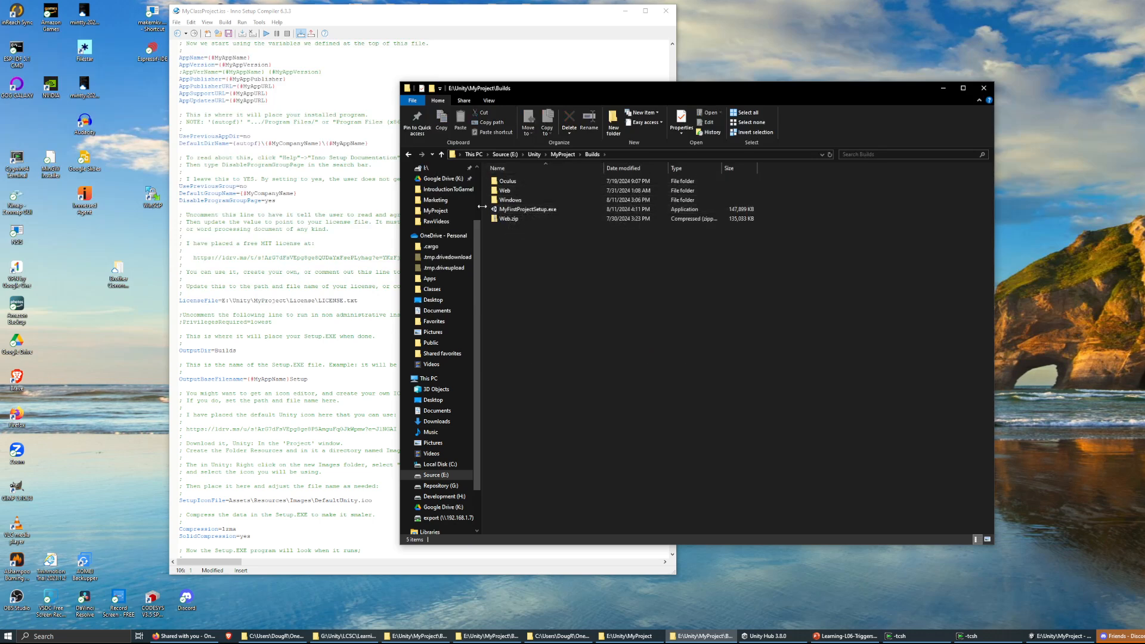
pyautogui.moveTo(544, 213)
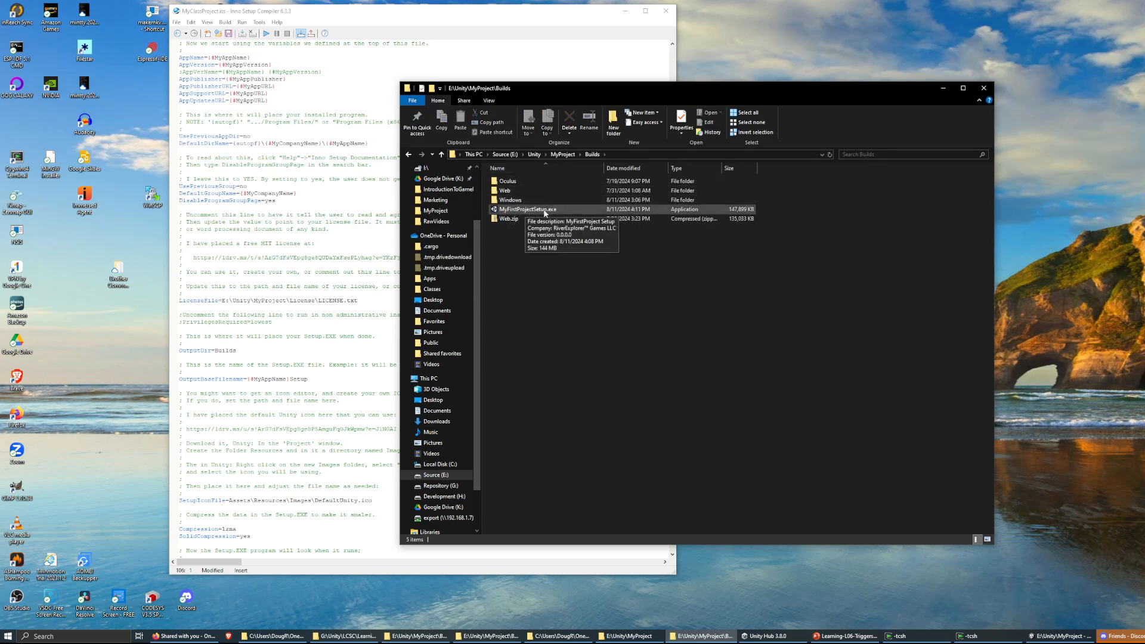
pyautogui.doubleClick(515, 201)
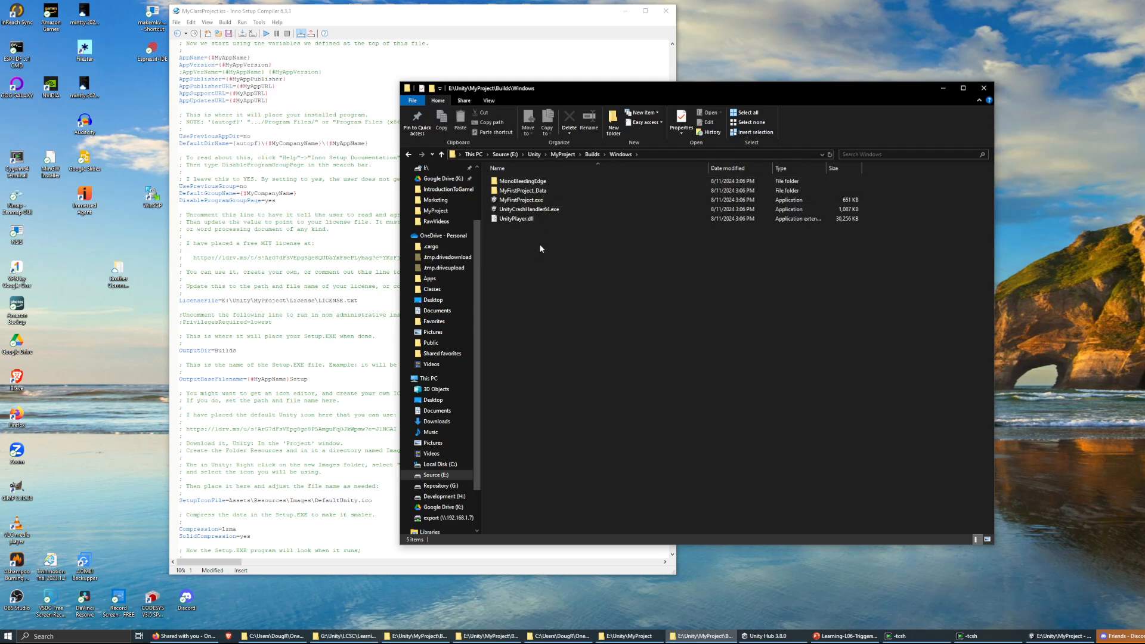
pyautogui.click(592, 154)
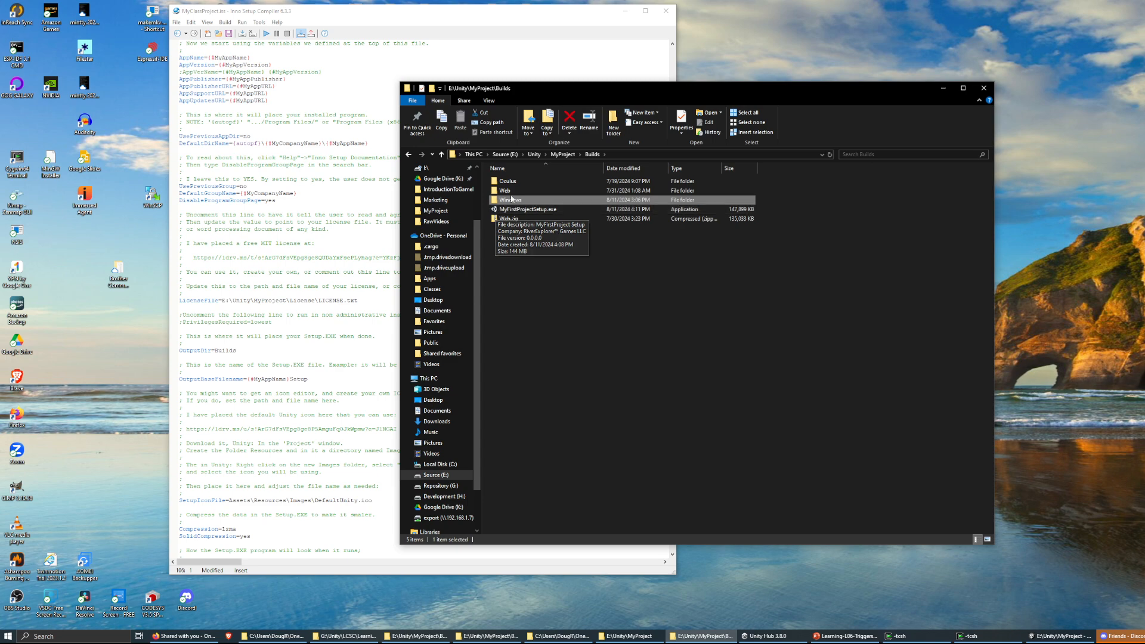
pyautogui.click(943, 87)
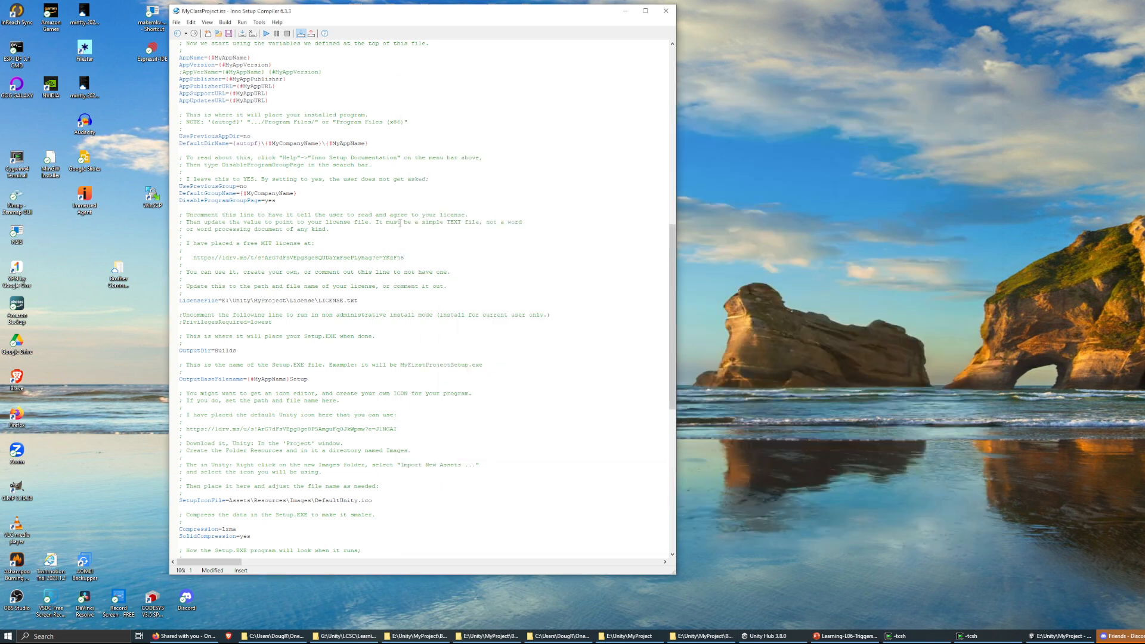
# Try extending the OutputDir directive to Builds\Windows, and remove the added subfolder again.
pyautogui.scroll(-2, 301, 229)
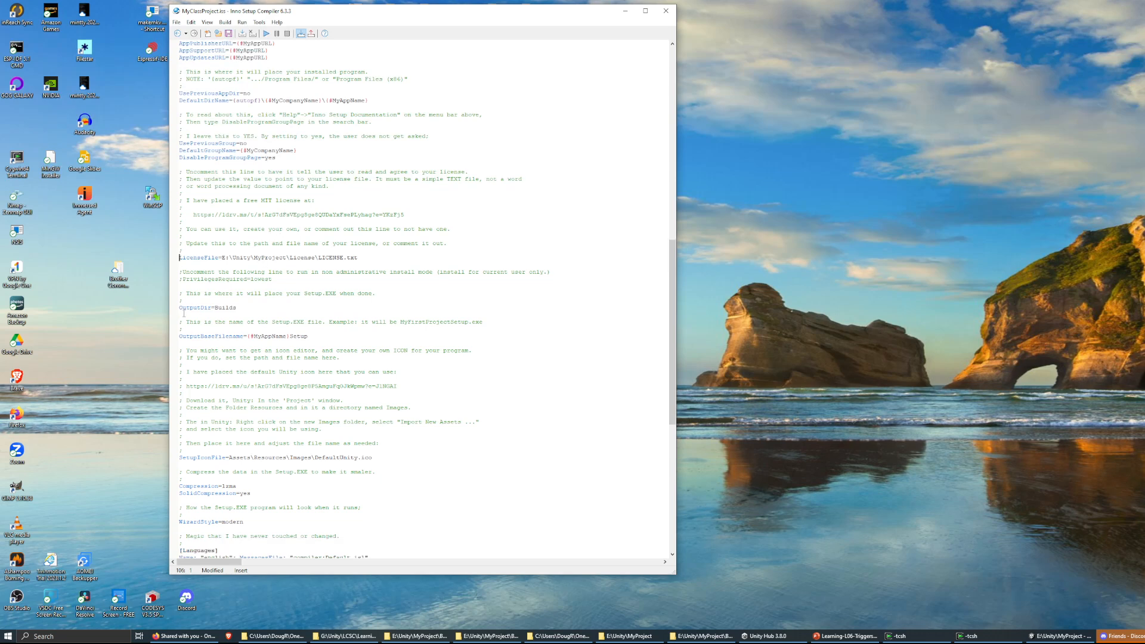
pyautogui.click(237, 308)
pyautogui.write('\\Windows')
pyautogui.press('BackSpace')
pyautogui.press('BackSpace')
pyautogui.press('BackSpace')
pyautogui.press('BackSpace')
pyautogui.press('BackSpace')
pyautogui.press('BackSpace')
pyautogui.press('BackSpace')
pyautogui.press('BackSpace')
# Try removing {#MyAppName} from the OutputBaseFilename directive, and undo the deletion.
pyautogui.scroll(-3, 232, 304)
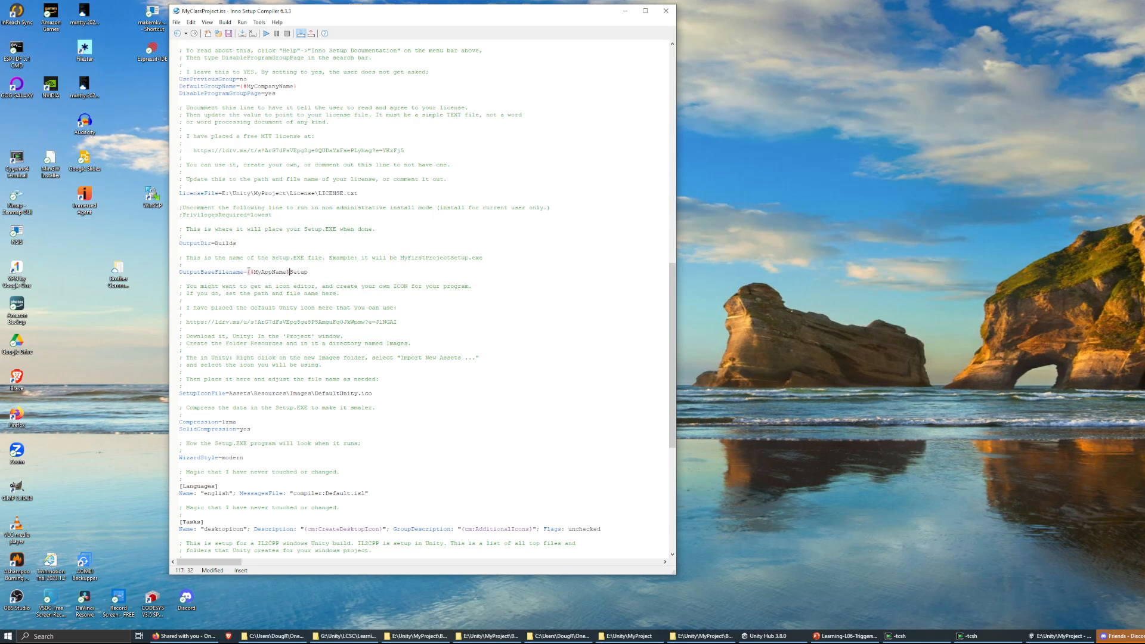
pyautogui.moveTo(249, 271); pyautogui.dragTo(290, 271)
pyautogui.press('Delete')
pyautogui.hotkey('ctrl', 'z')
# Copy the default Unity icon link from the script's setup icon comments and open it in a new Firefox tab.
pyautogui.scroll(-3, 300, 265)
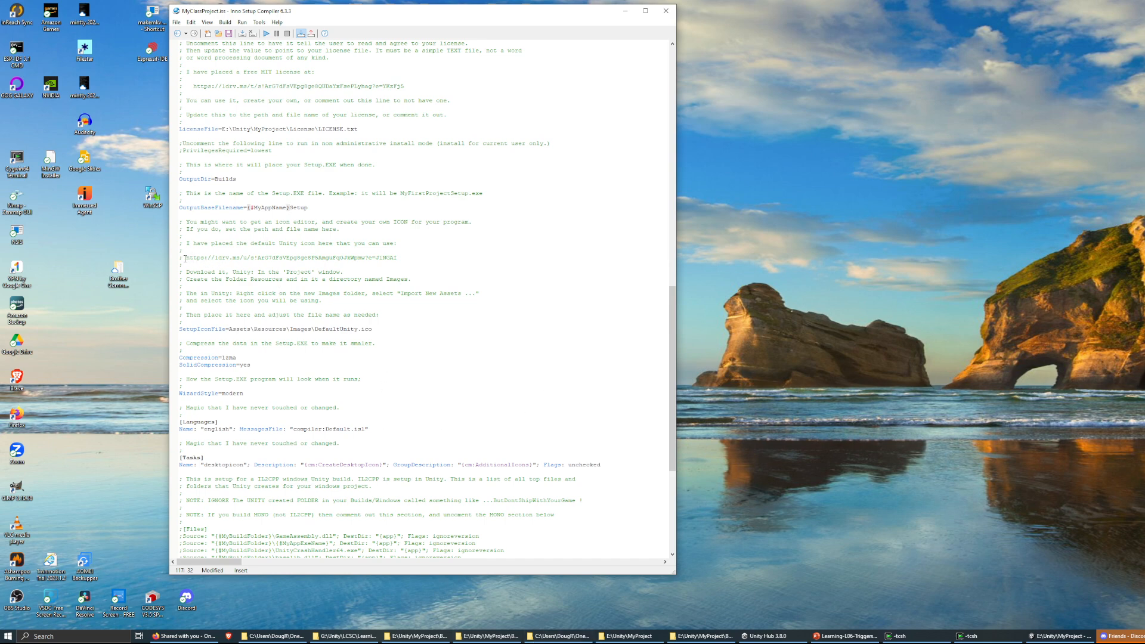
pyautogui.moveTo(187, 258); pyautogui.dragTo(397, 257)
pyautogui.hotkey('ctrl', 'c')
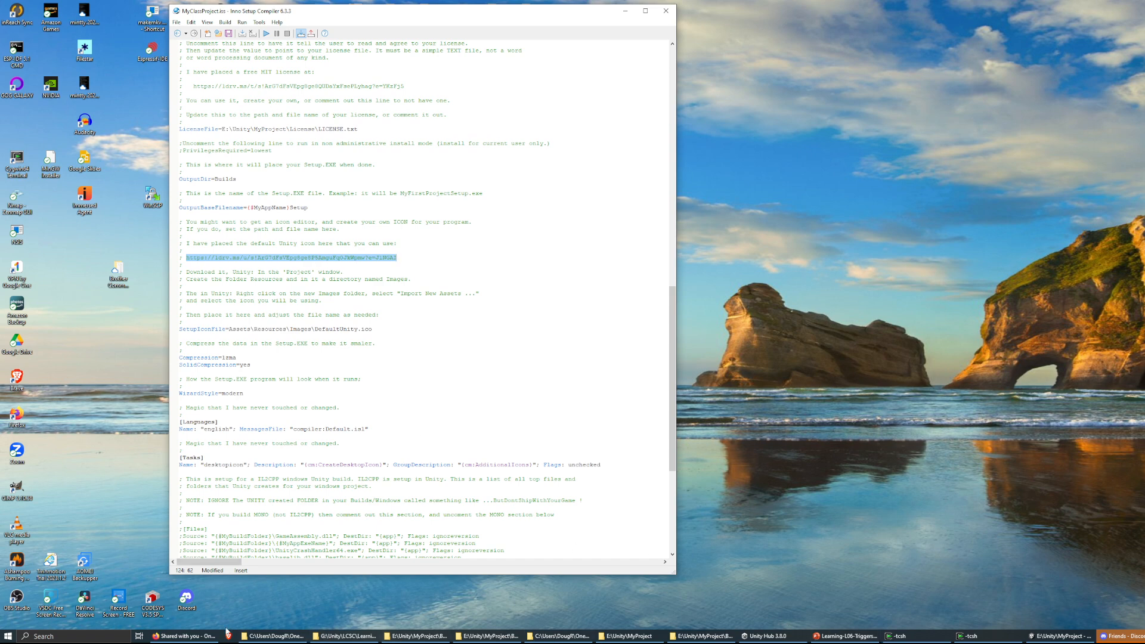
pyautogui.click(182, 637)
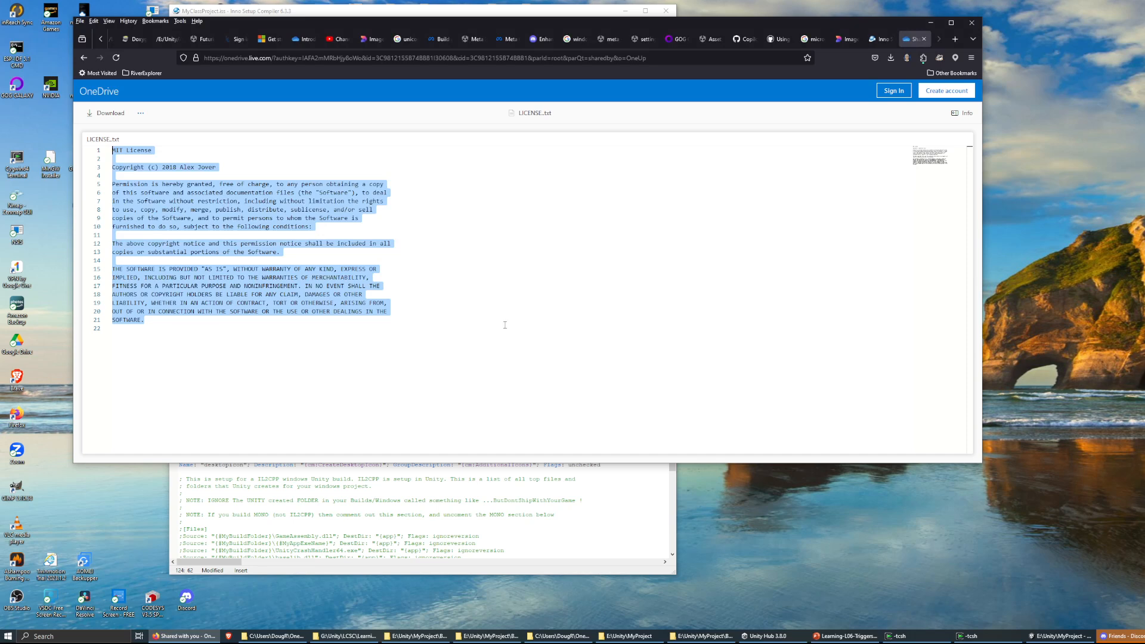
pyautogui.click(924, 39)
pyautogui.click(955, 39)
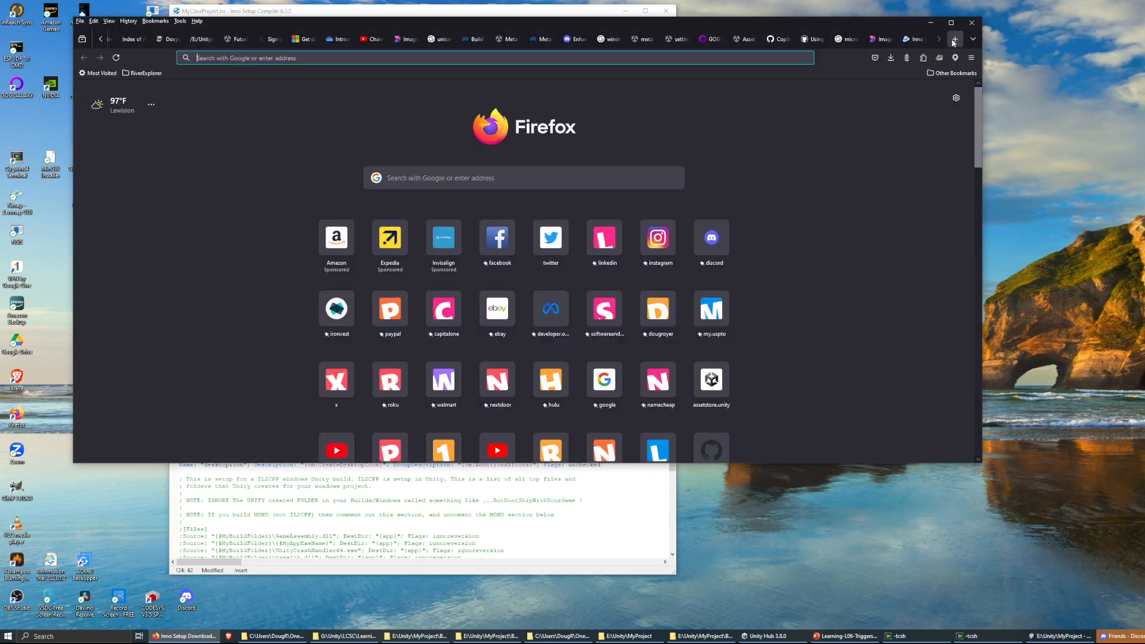
pyautogui.hotkey('ctrl', 'v')
pyautogui.press('Return')
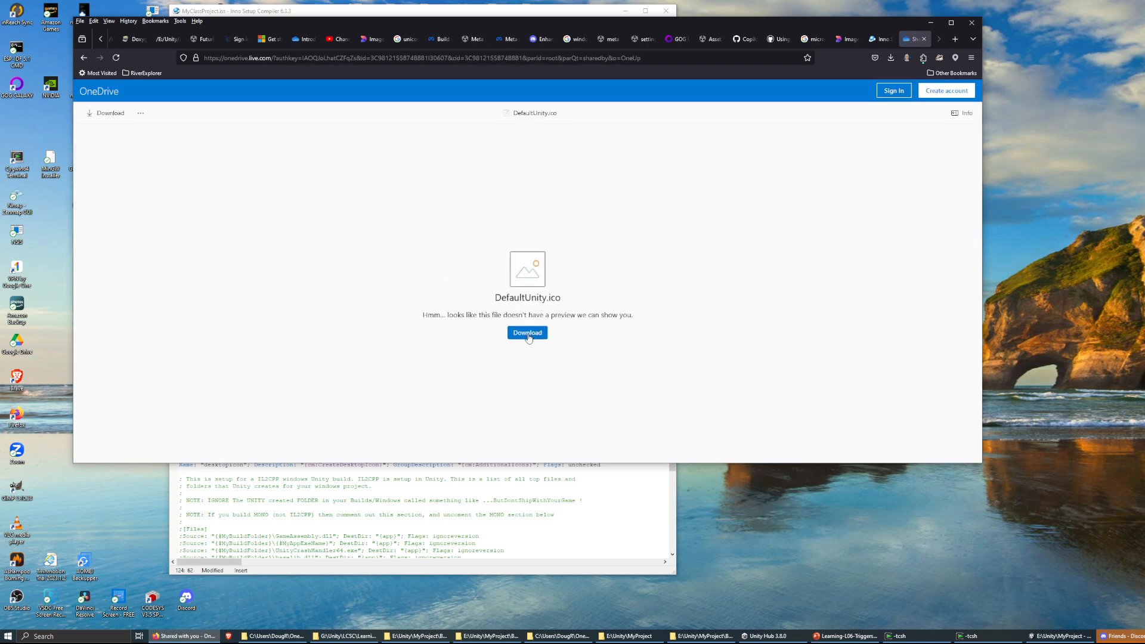
# Download DefaultUnity.ico from the OneDrive page to the Downloads folder and minimize the browser.
pyautogui.click(527, 334)
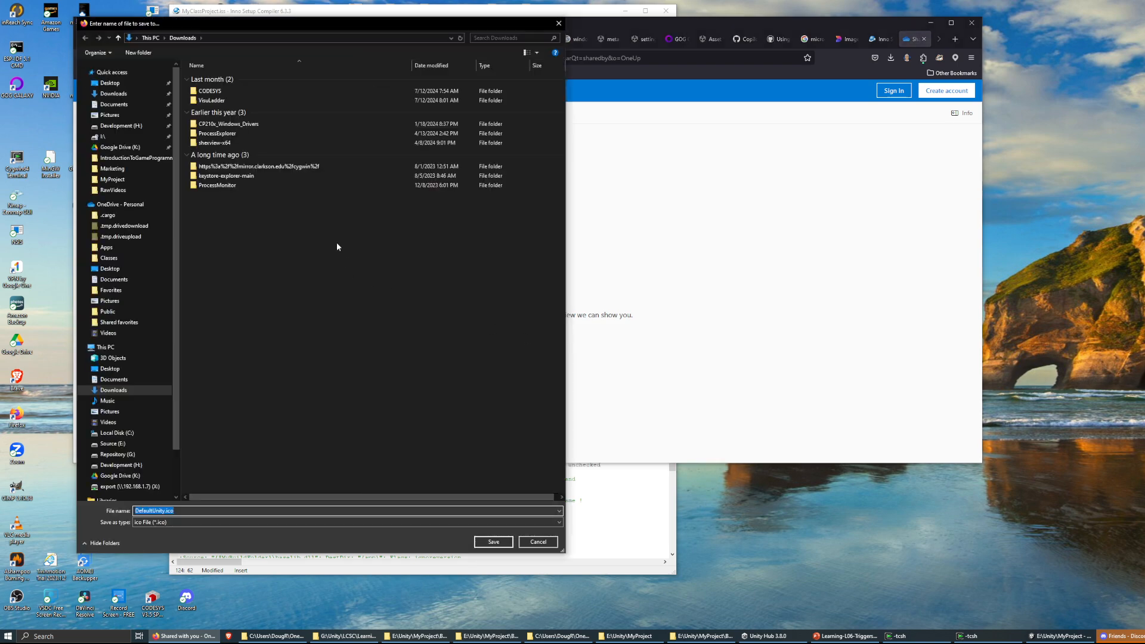
pyautogui.click(115, 105)
pyautogui.click(116, 96)
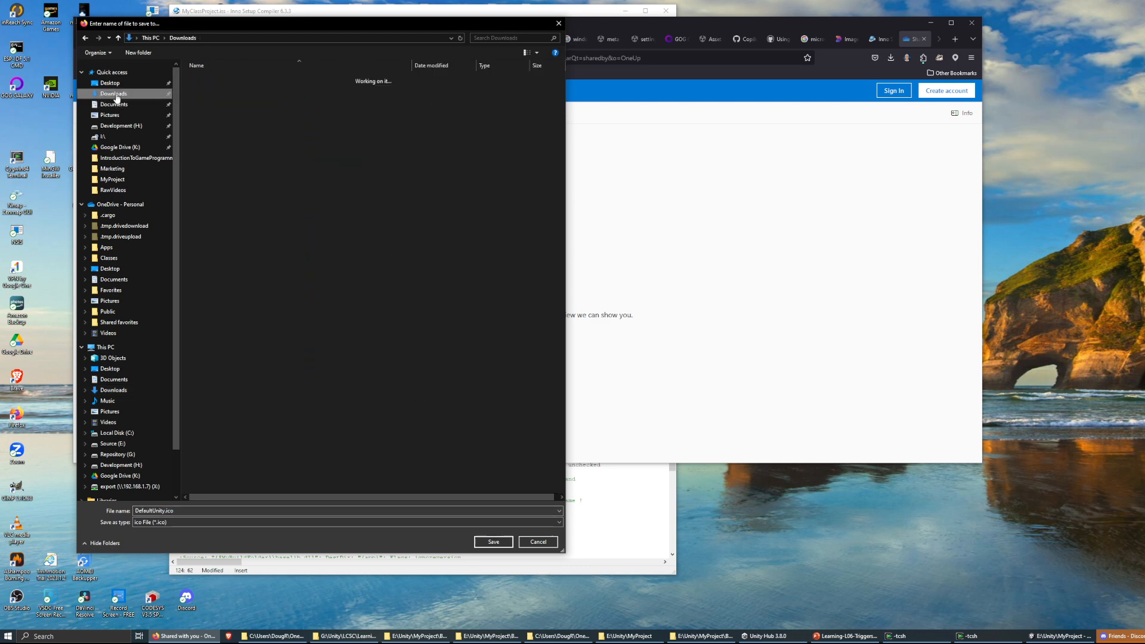
pyautogui.click(505, 543)
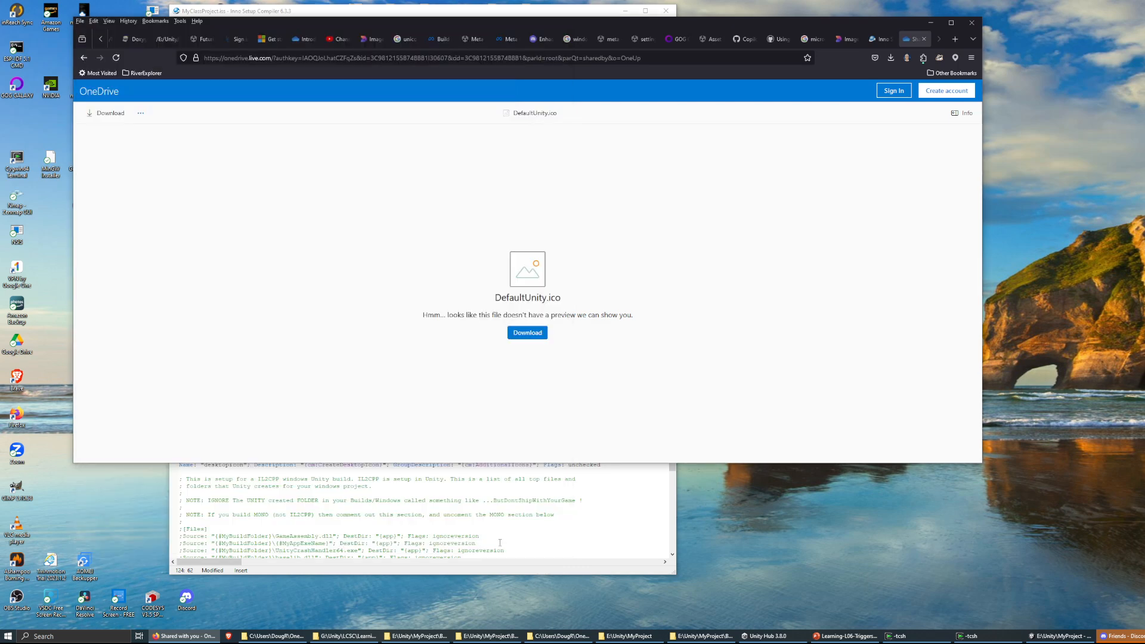
pyautogui.click(924, 39)
pyautogui.click(930, 22)
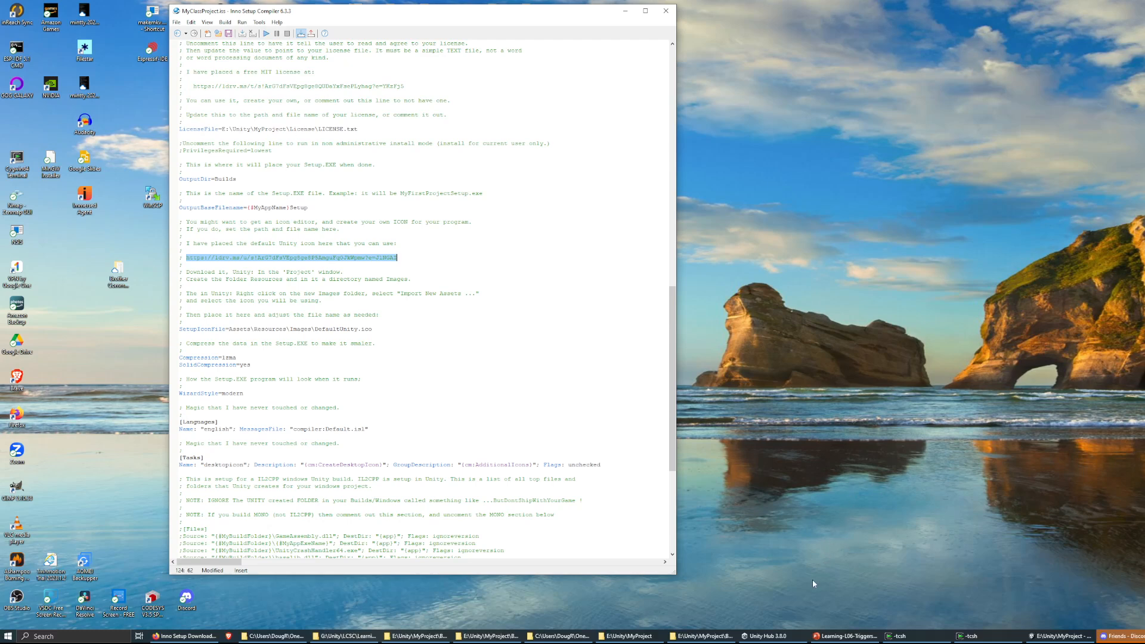
# Copy DefaultUnity.ico from the Downloads folder in File Explorer.
pyautogui.click(275, 636)
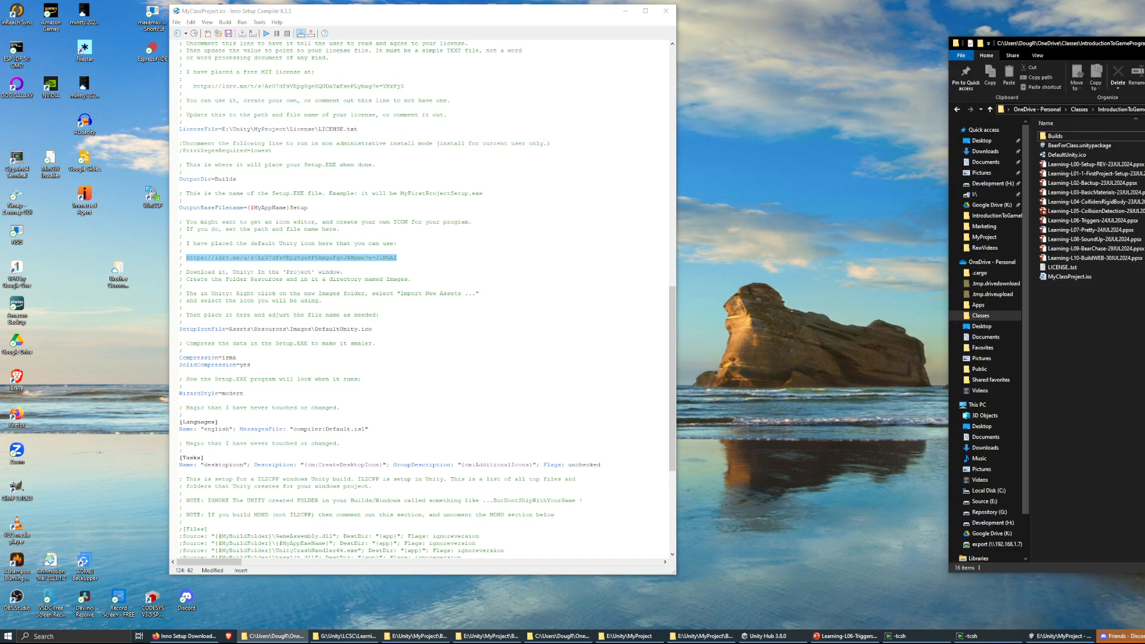
pyautogui.moveTo(1142, 43); pyautogui.dragTo(274, 66)
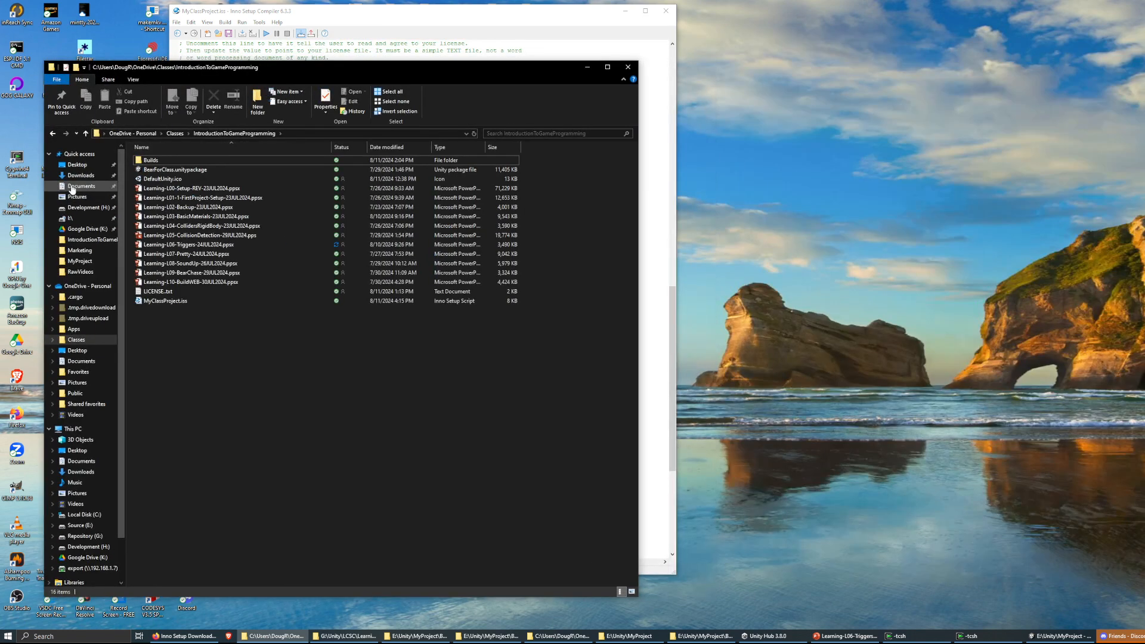
pyautogui.click(75, 175)
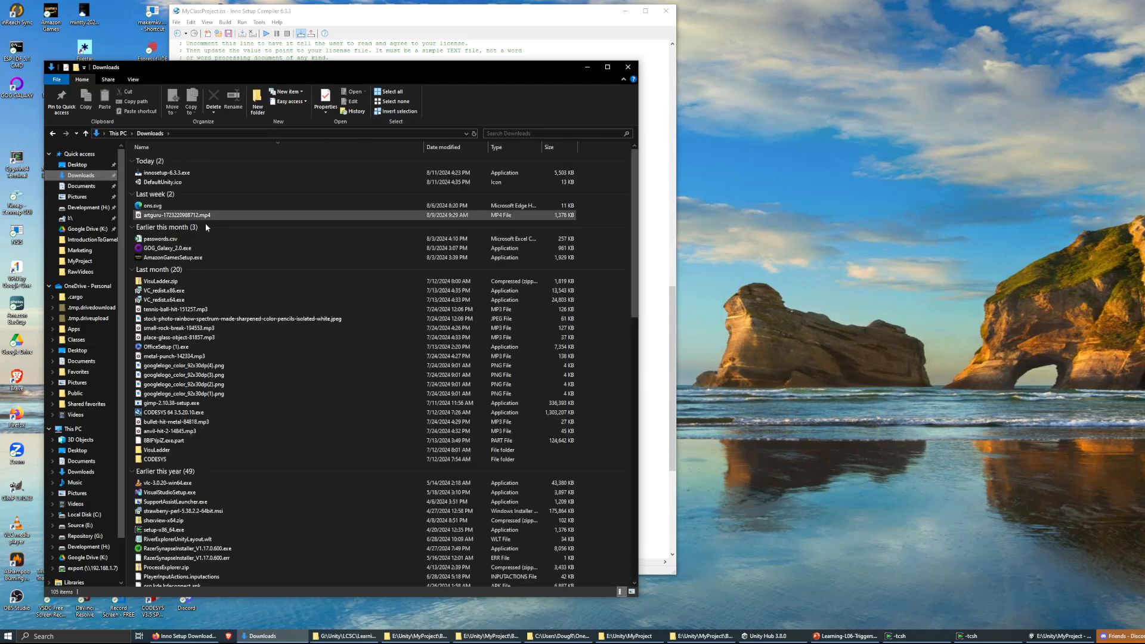
pyautogui.click(164, 184)
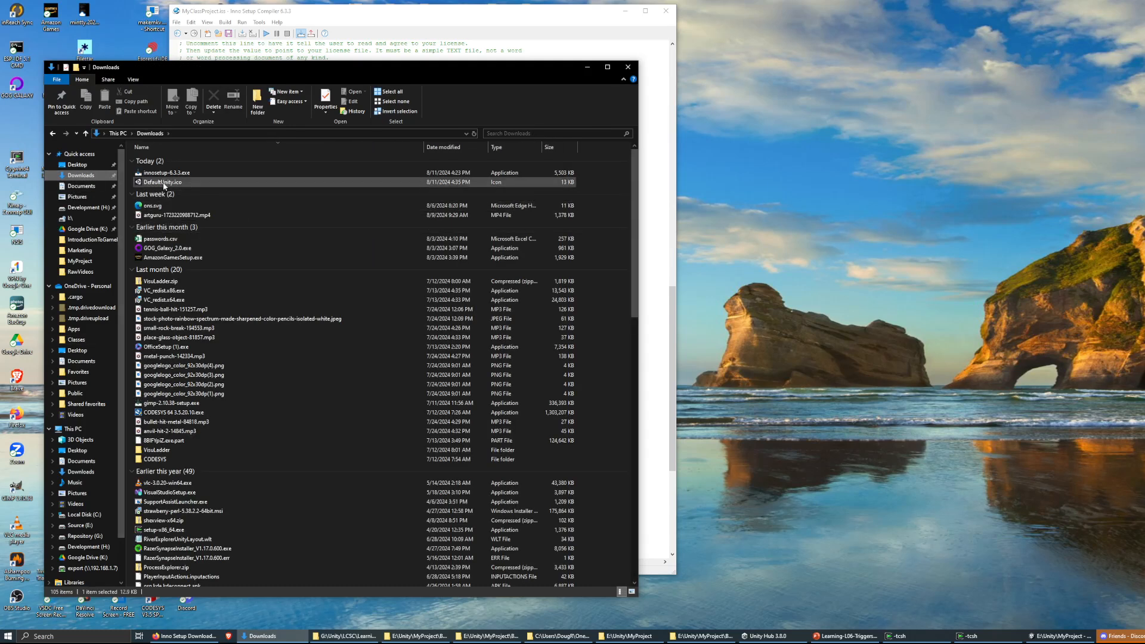
pyautogui.rightClick(163, 185)
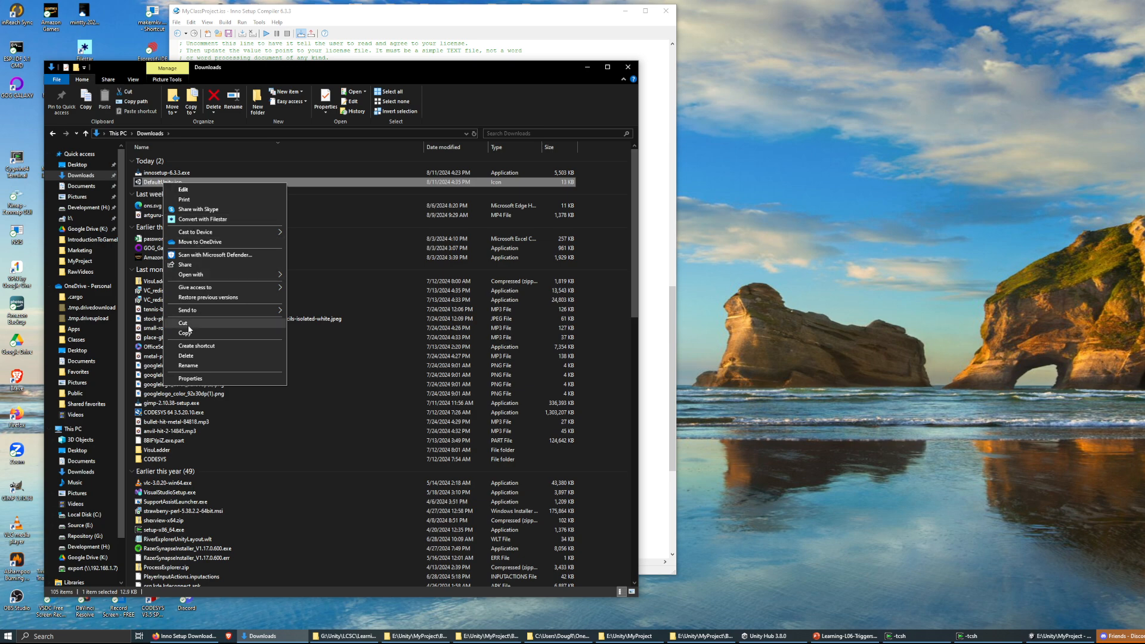
pyautogui.click(185, 339)
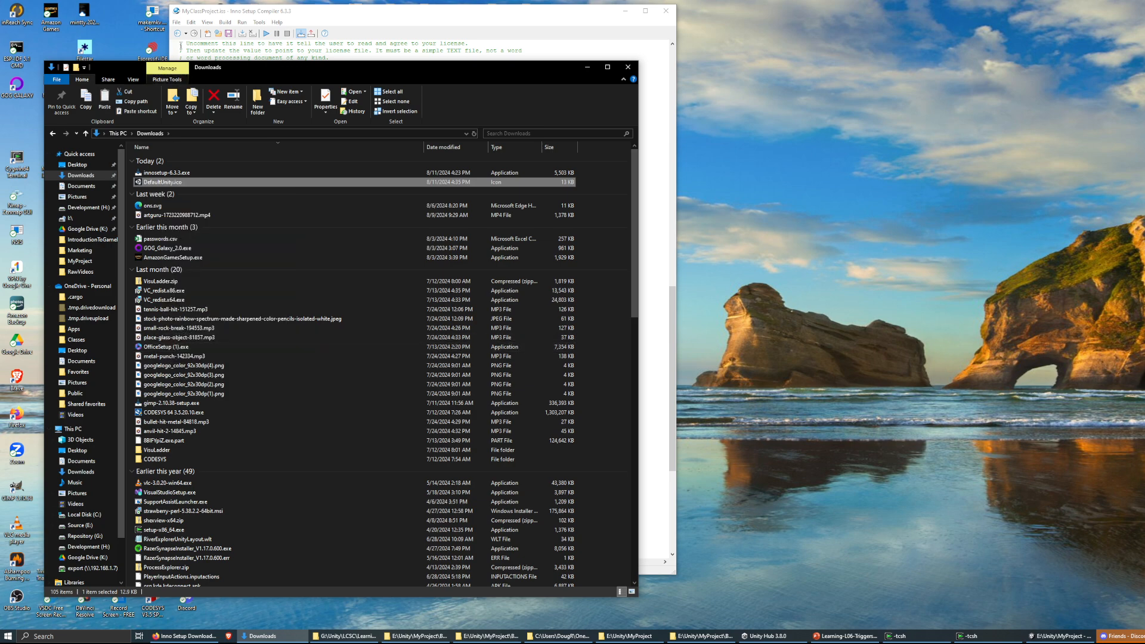
pyautogui.moveTo(231, 70); pyautogui.dragTo(282, 35)
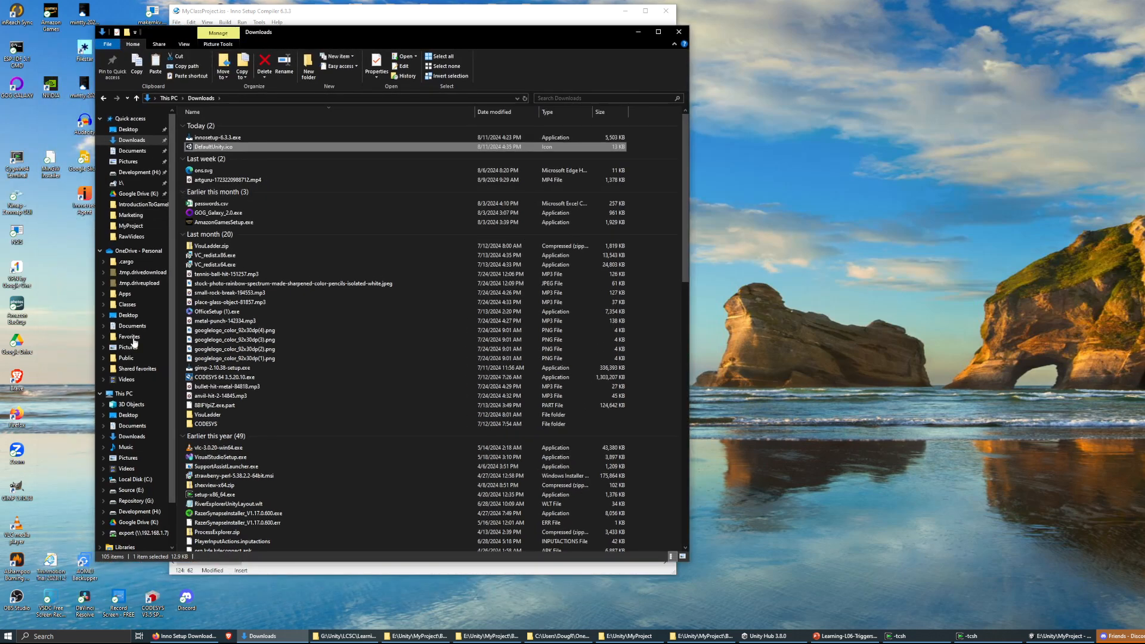
# Browse to the Assets folder of E:\Unity\MyProject in File Explorer, and put the window away.
pyautogui.click(117, 489)
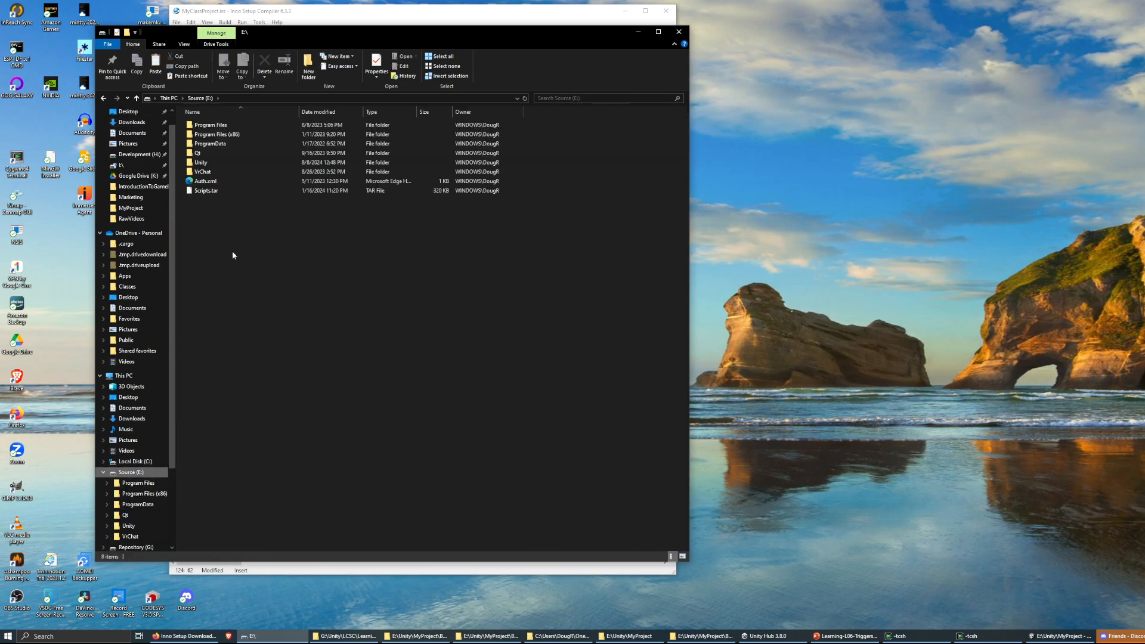
pyautogui.doubleClick(208, 162)
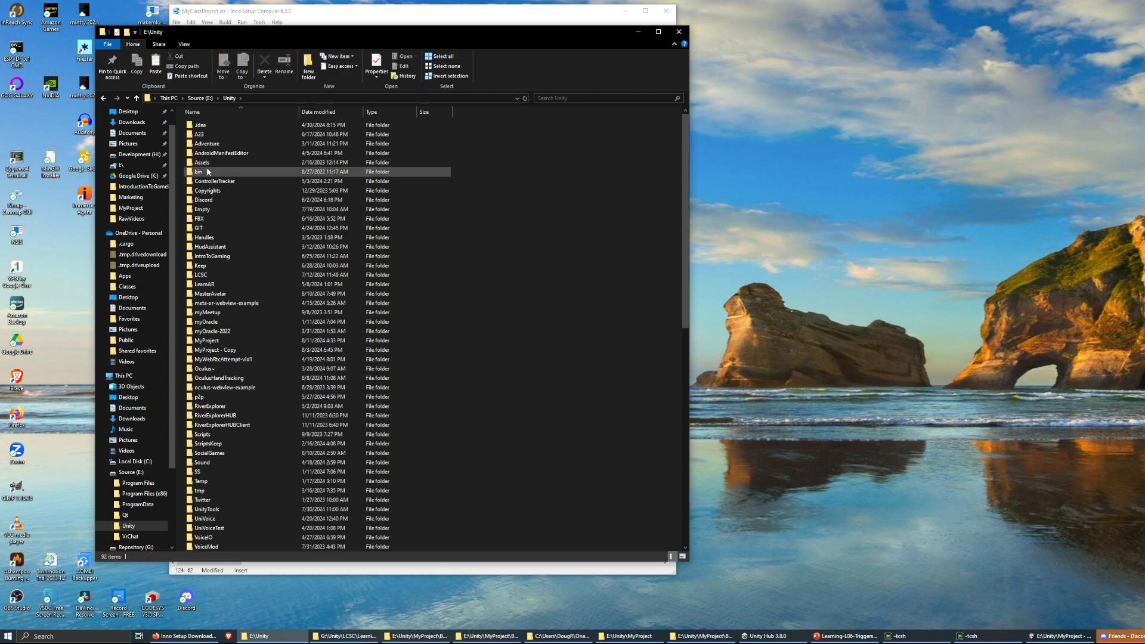
pyautogui.doubleClick(199, 342)
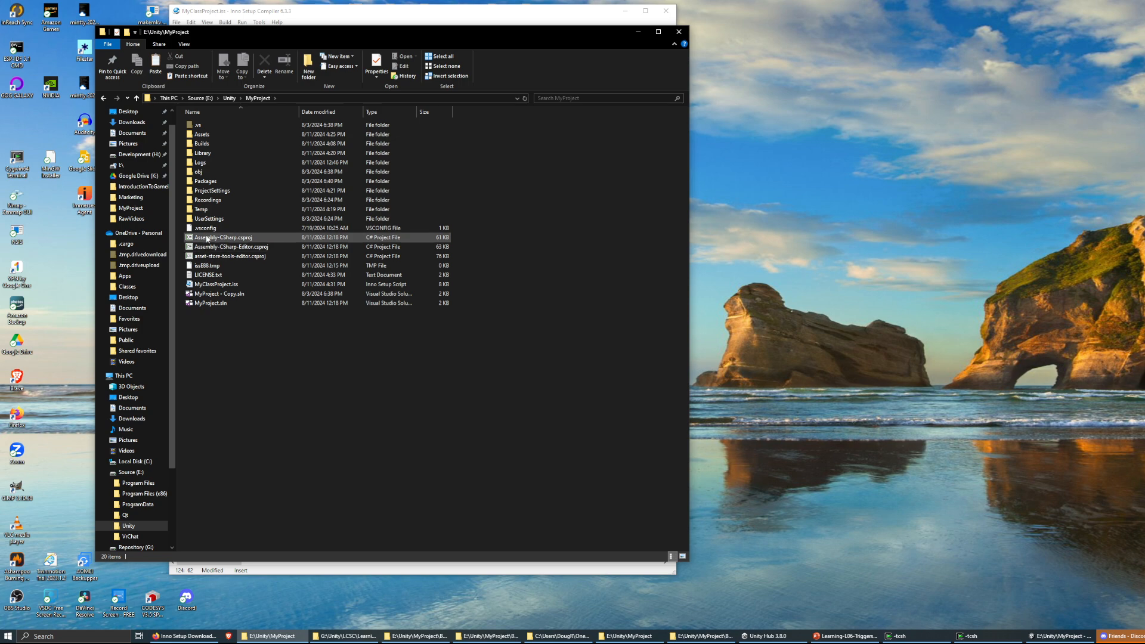
pyautogui.click(196, 135)
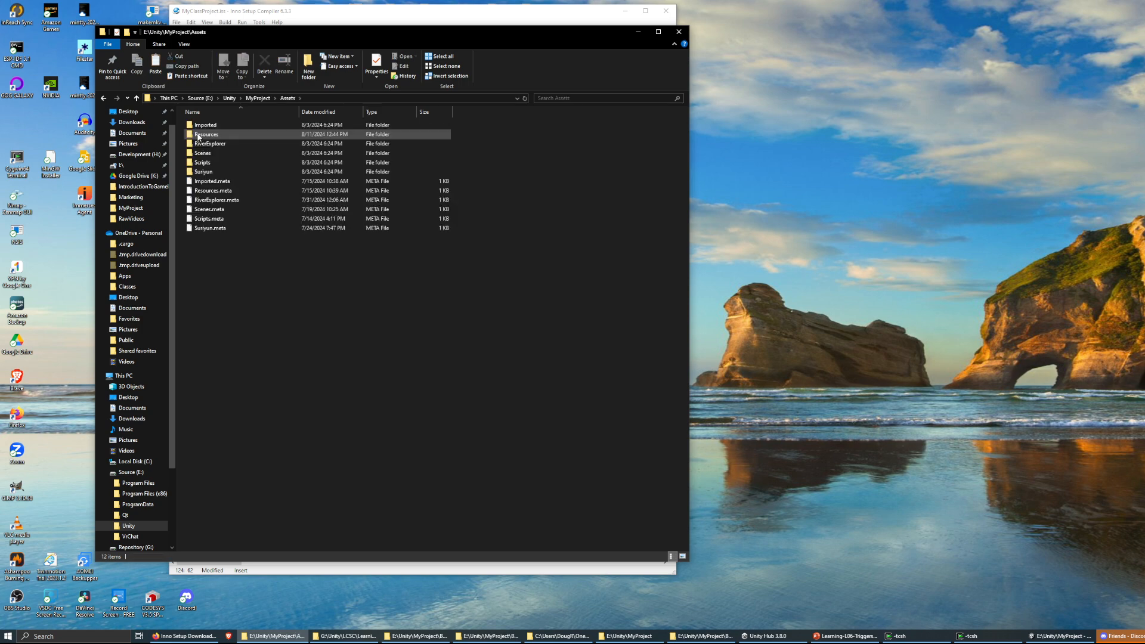
pyautogui.doubleClick(197, 135)
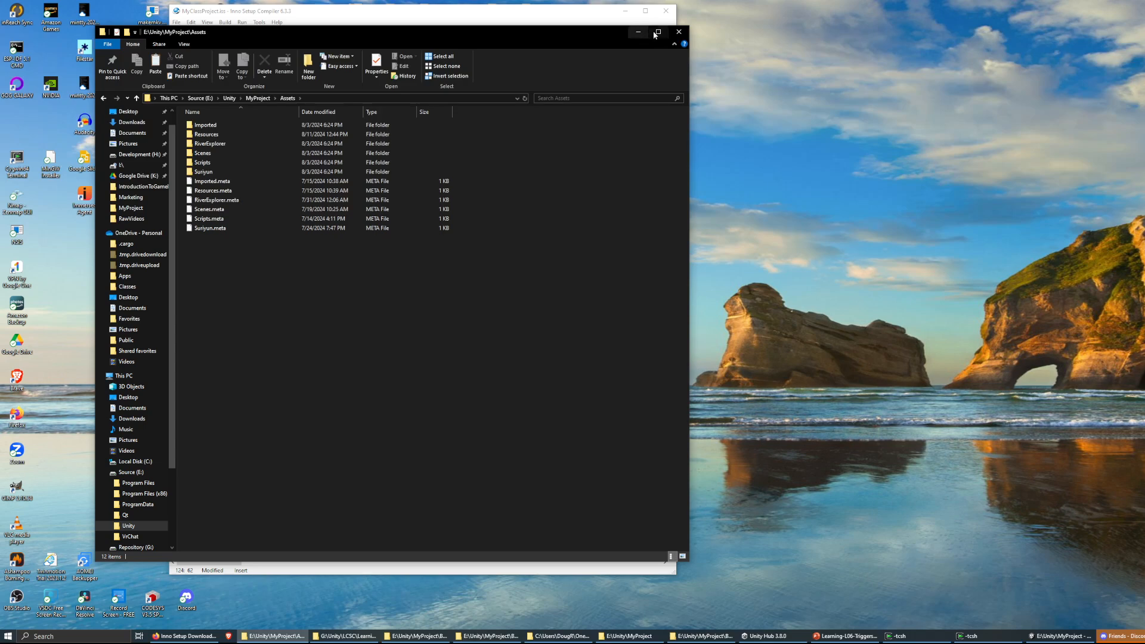
pyautogui.click(679, 33)
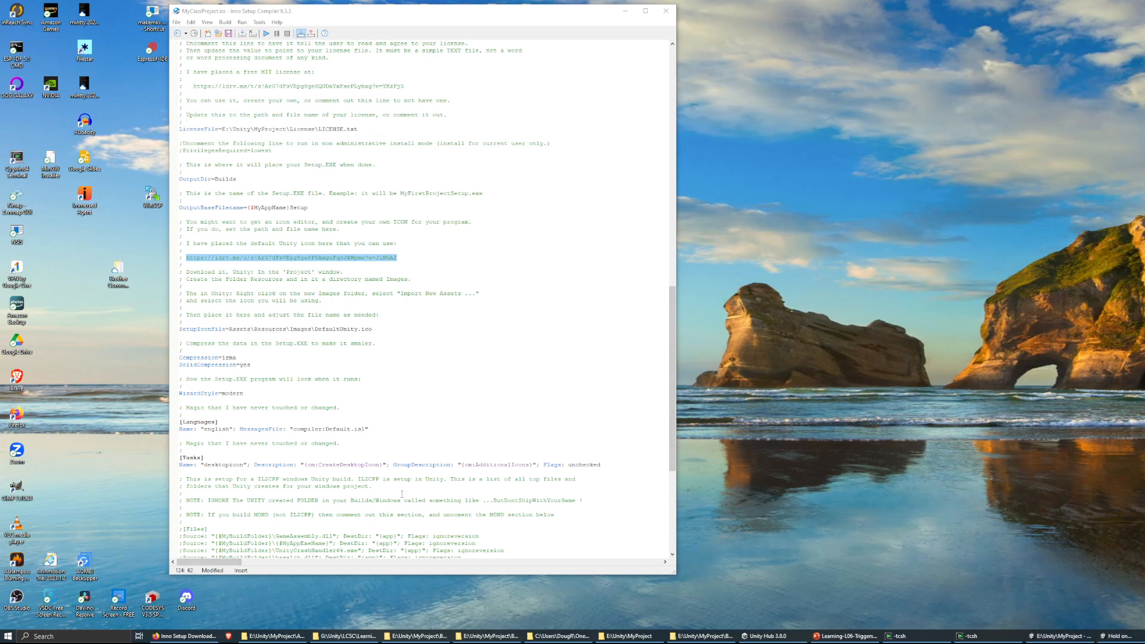
# Switch to the Unity editor with MyProject open, minimizing Discord and Phone Link, and reposition the editor window.
pyautogui.click(677, 633)
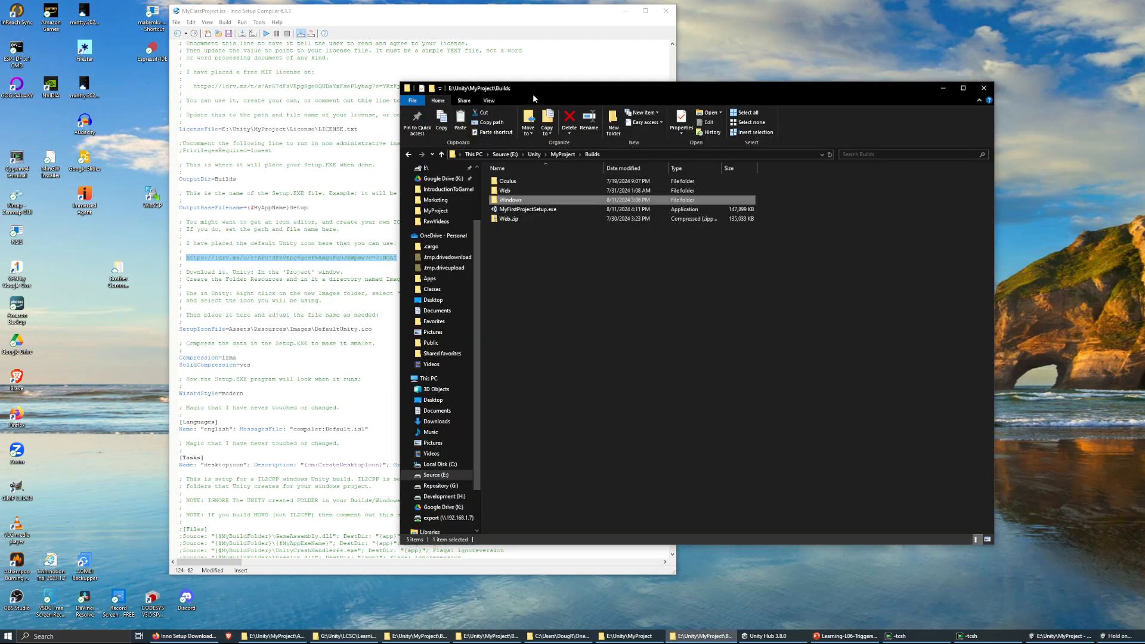
pyautogui.click(1068, 636)
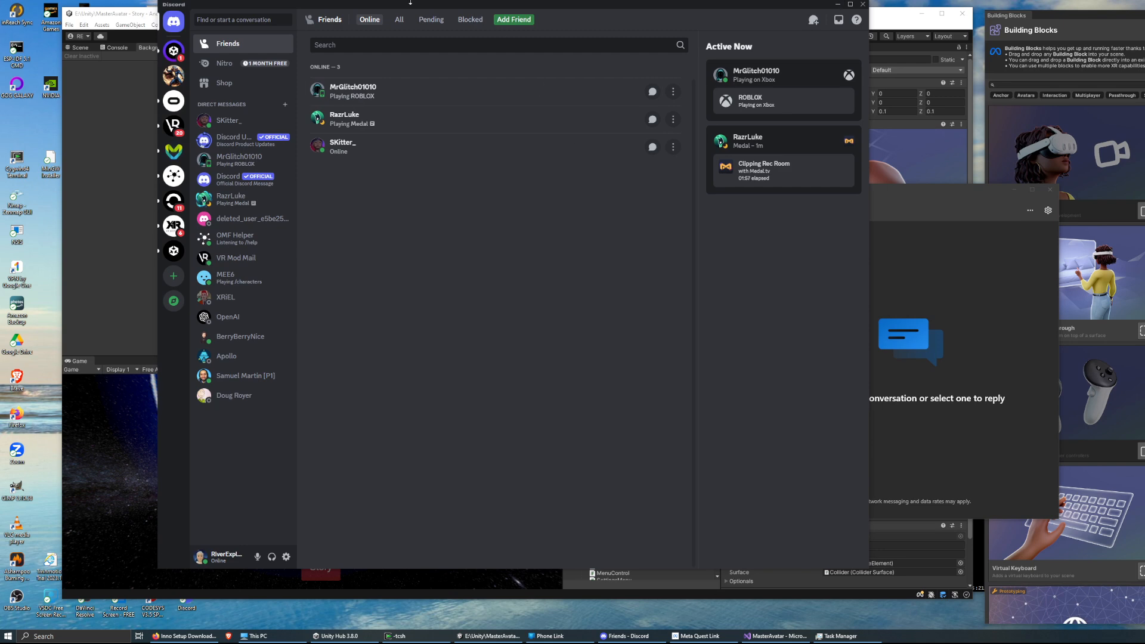
pyautogui.click(838, 4)
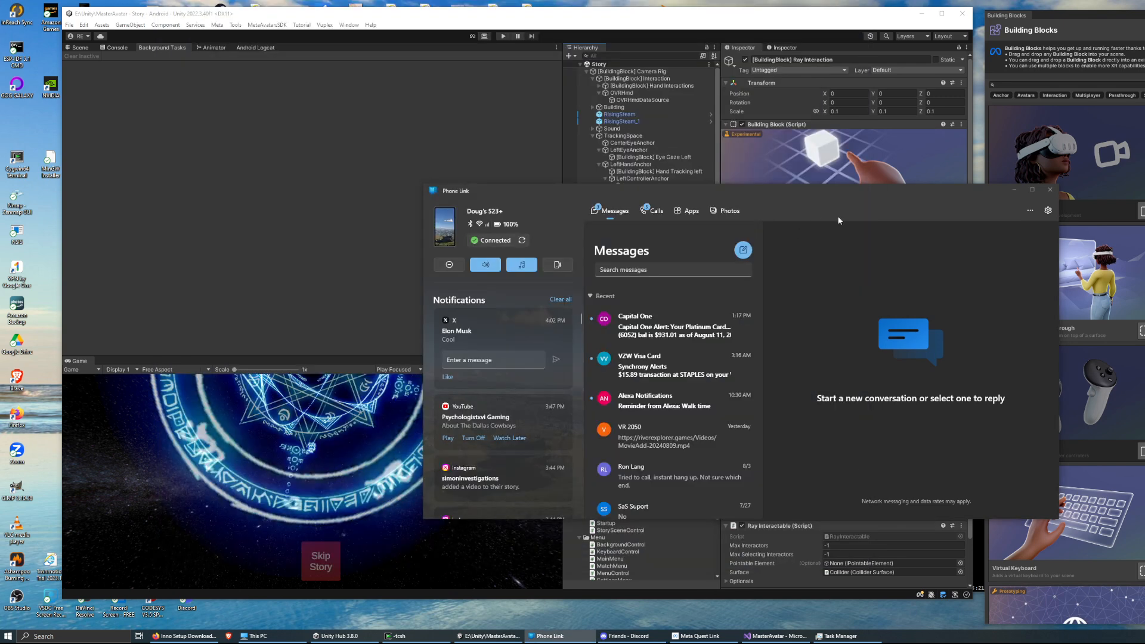
pyautogui.click(1014, 190)
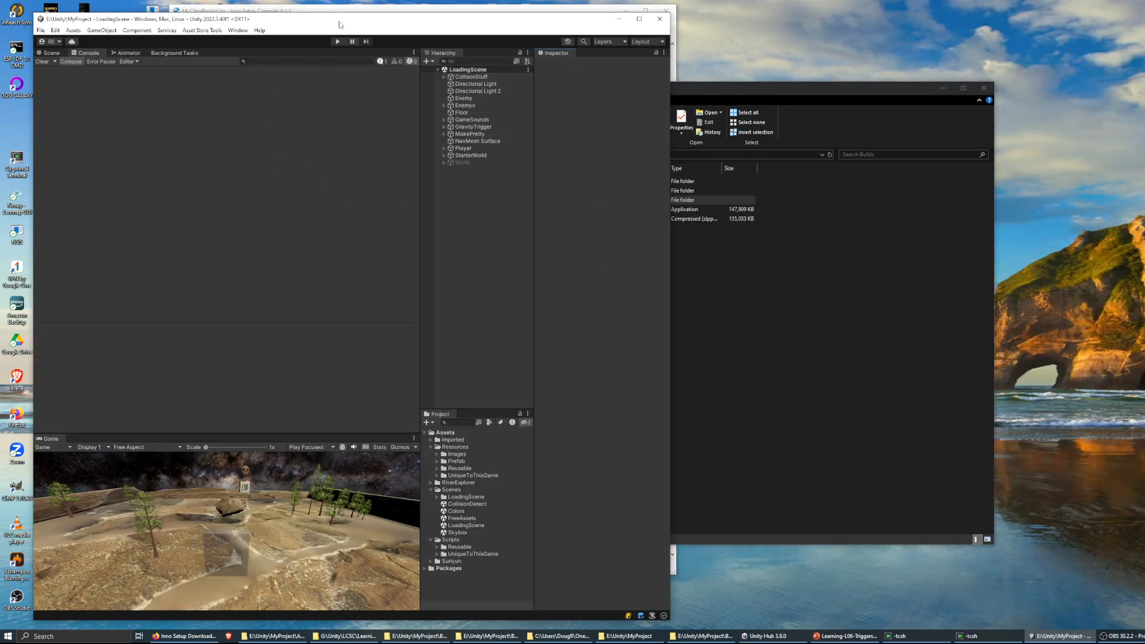
pyautogui.moveTo(341, 24); pyautogui.dragTo(382, 16)
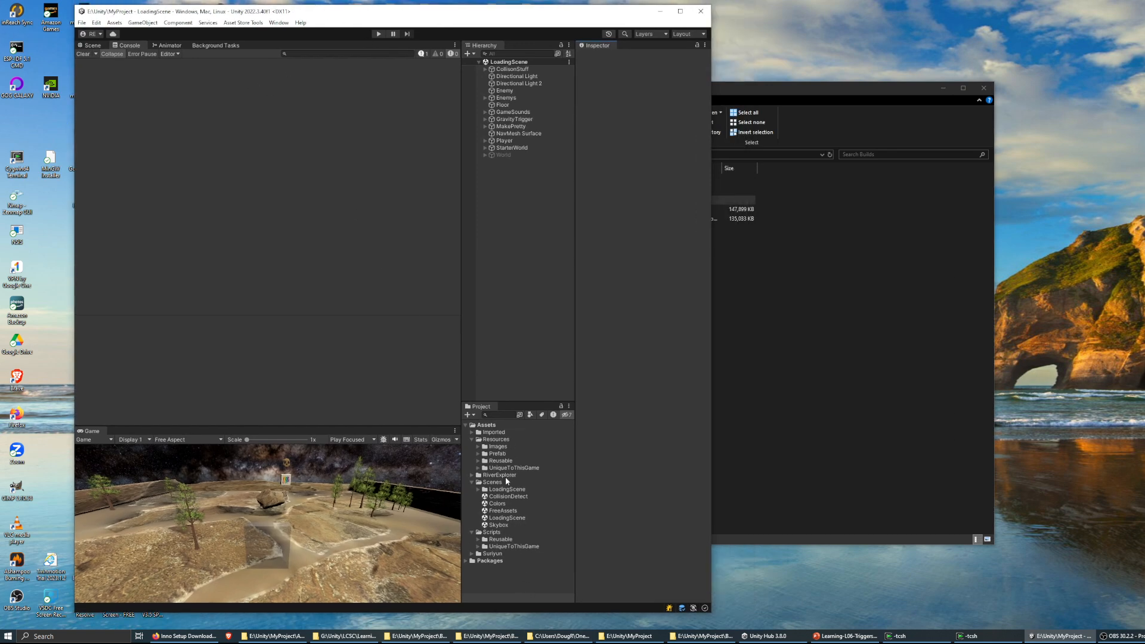
# Delete the existing Images folder, including its DefaultUnity asset, from Assets/Resources.
pyautogui.click(477, 446)
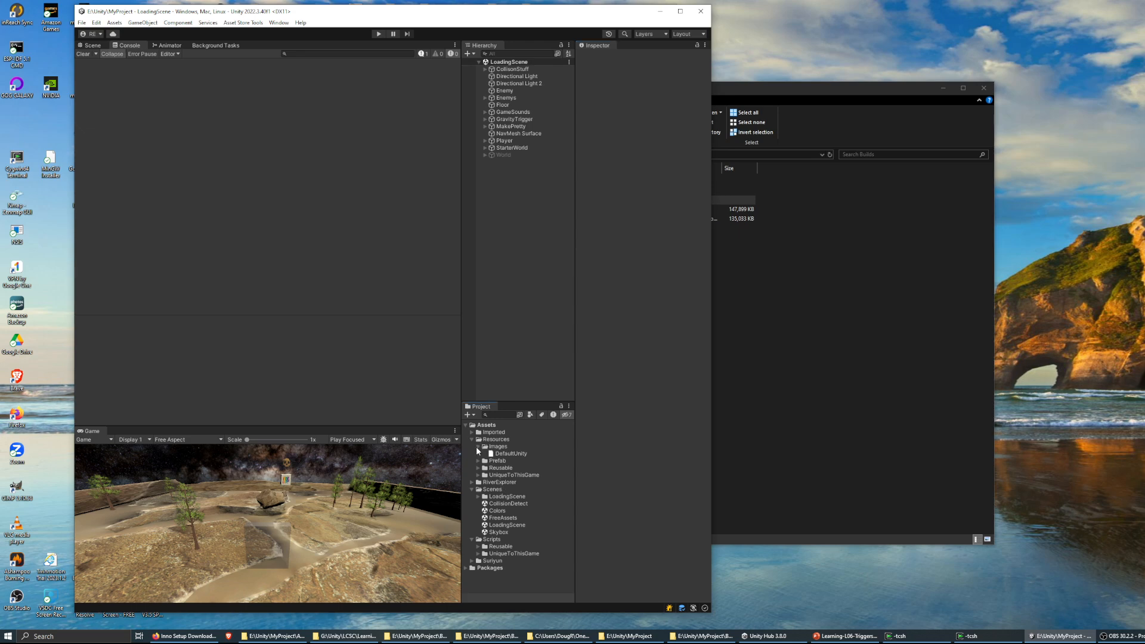
pyautogui.click(494, 447)
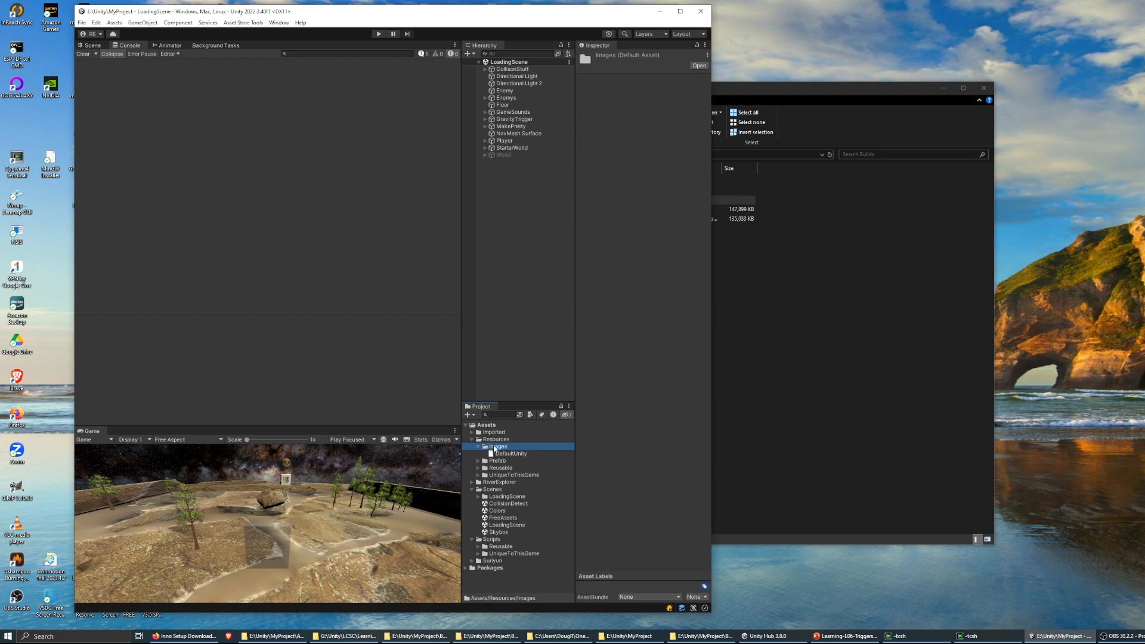
pyautogui.rightClick(494, 448)
pyautogui.click(518, 225)
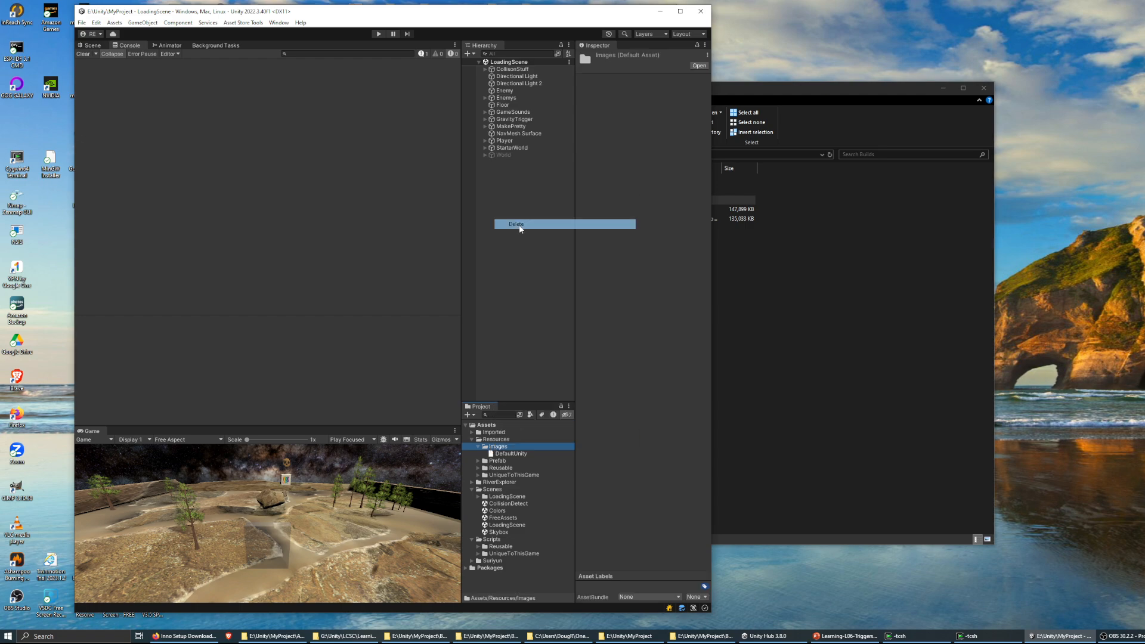
pyautogui.click(423, 332)
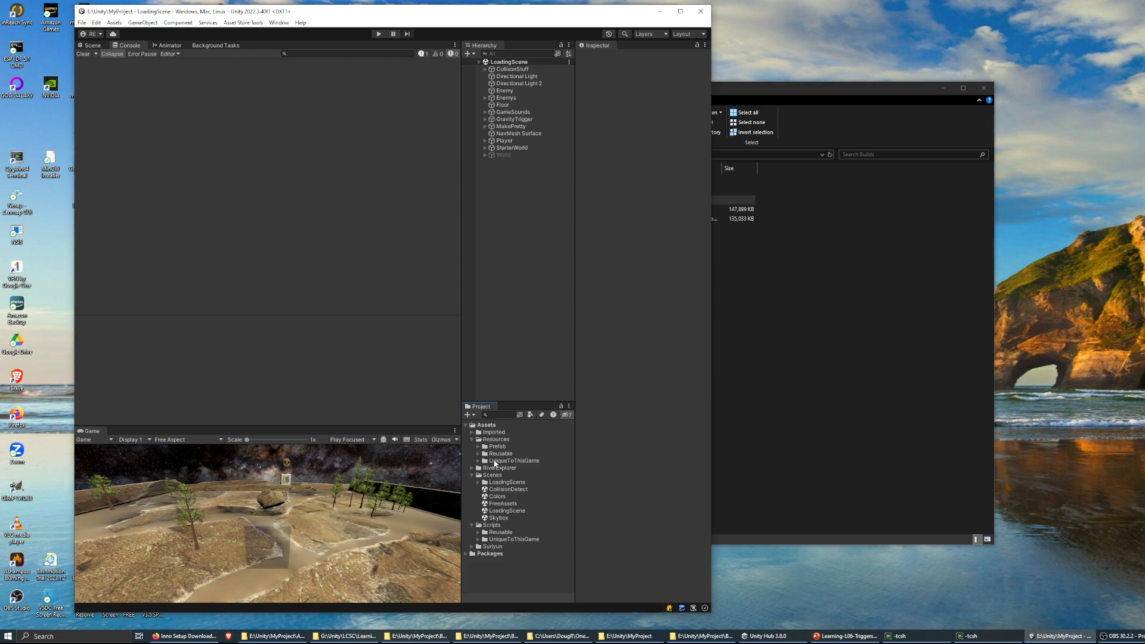
# Create a new folder named Images inside Assets/Resources.
pyautogui.rightClick(497, 442)
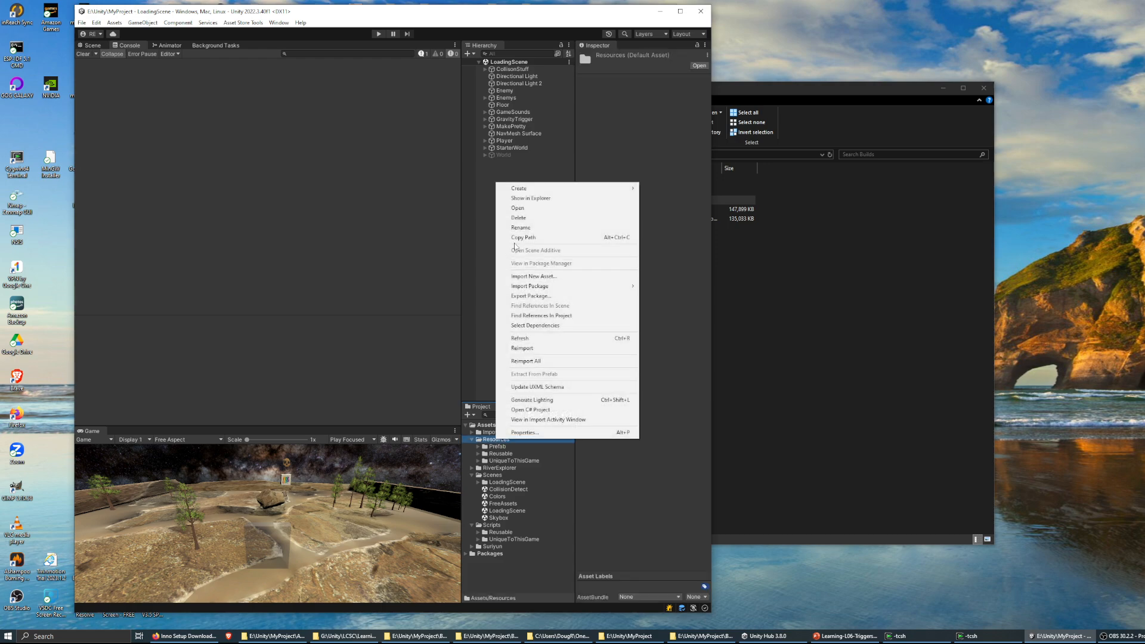
pyautogui.moveTo(525, 189)
pyautogui.click(668, 188)
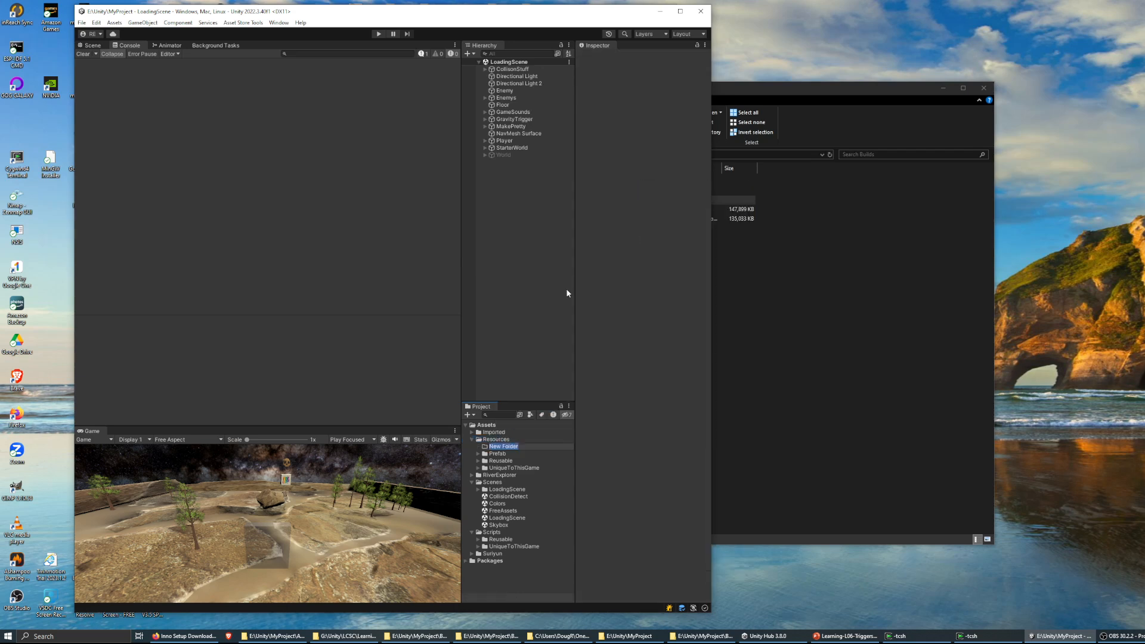
pyautogui.write('Images')
pyautogui.press('Return')
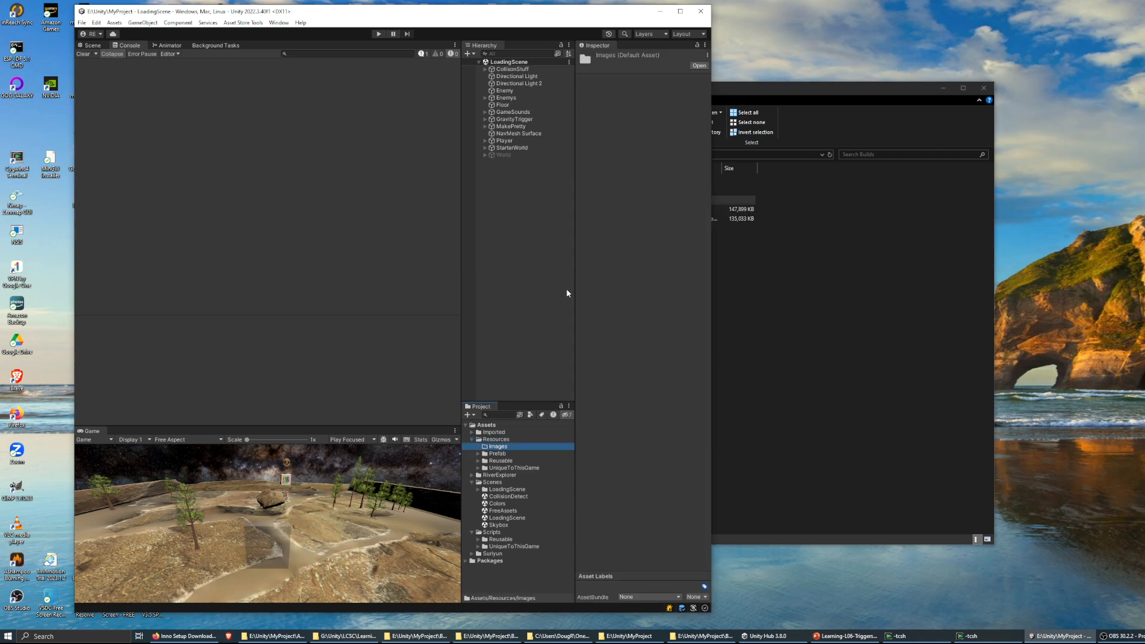
# Start importing a new asset into the Images folder and look for the icon file in Downloads and Documents.
pyautogui.rightClick(494, 451)
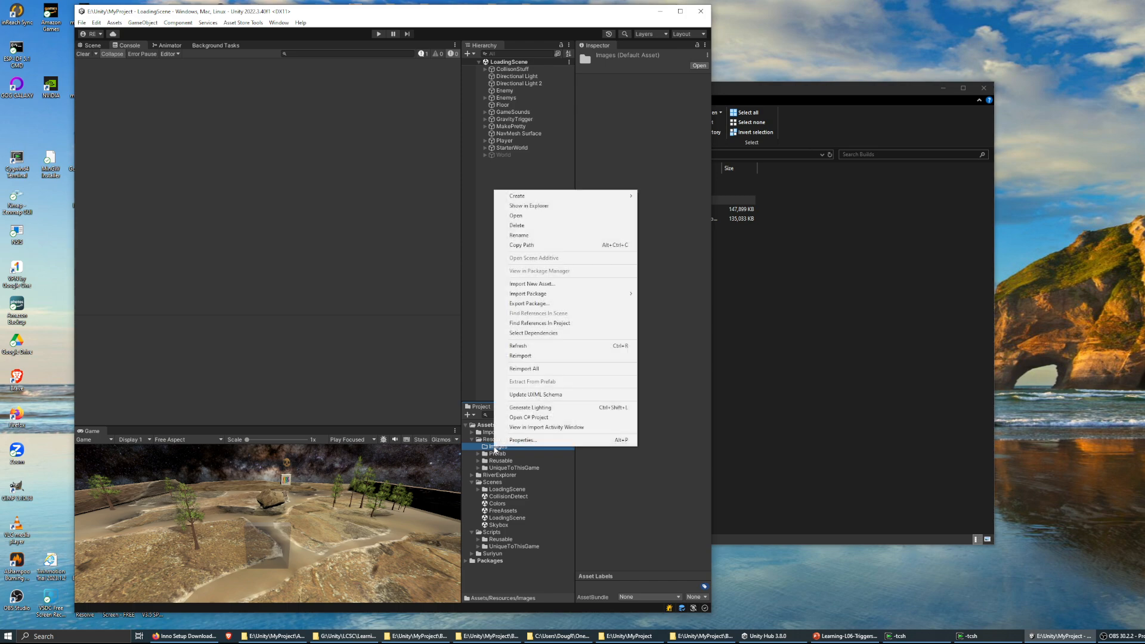
pyautogui.click(519, 284)
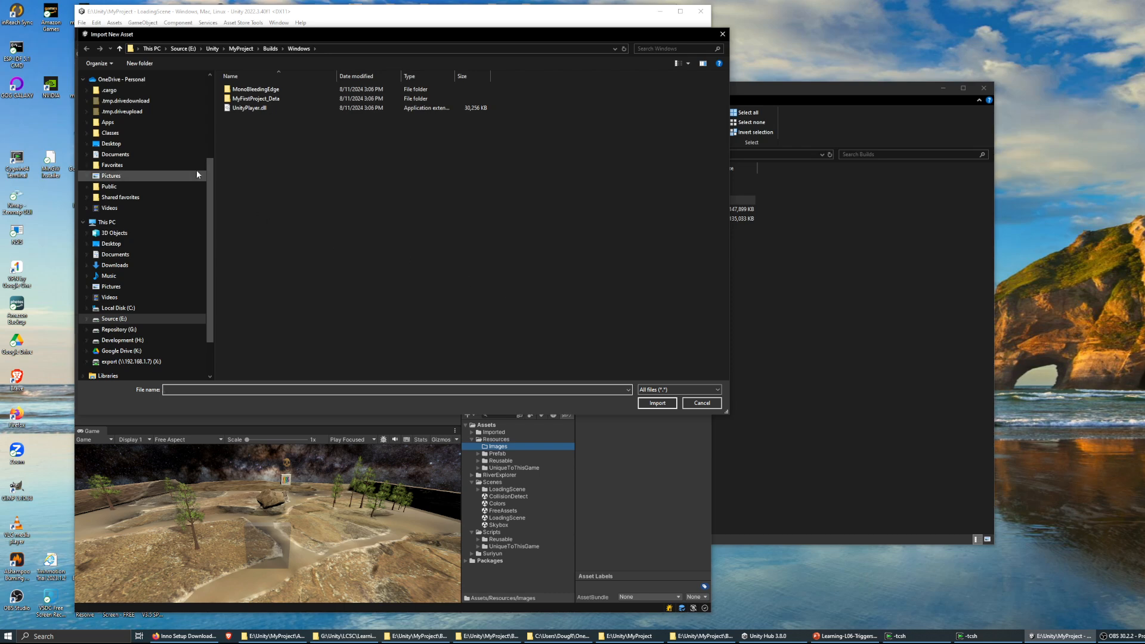
pyautogui.scroll(3, 139, 102)
pyautogui.scroll(1, 138, 98)
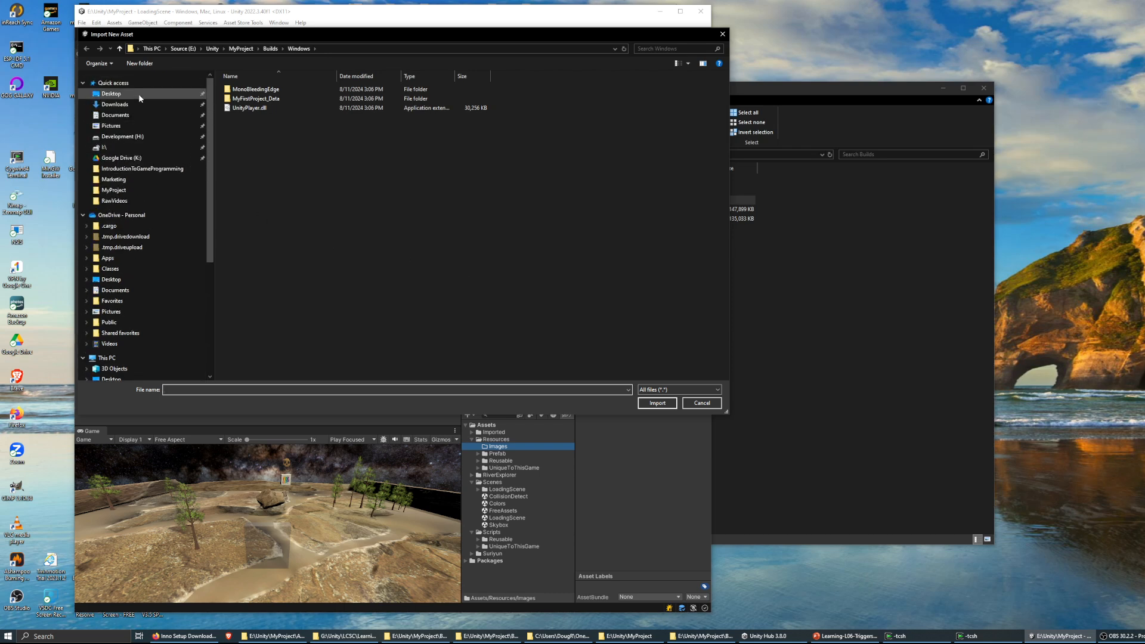
pyautogui.click(135, 105)
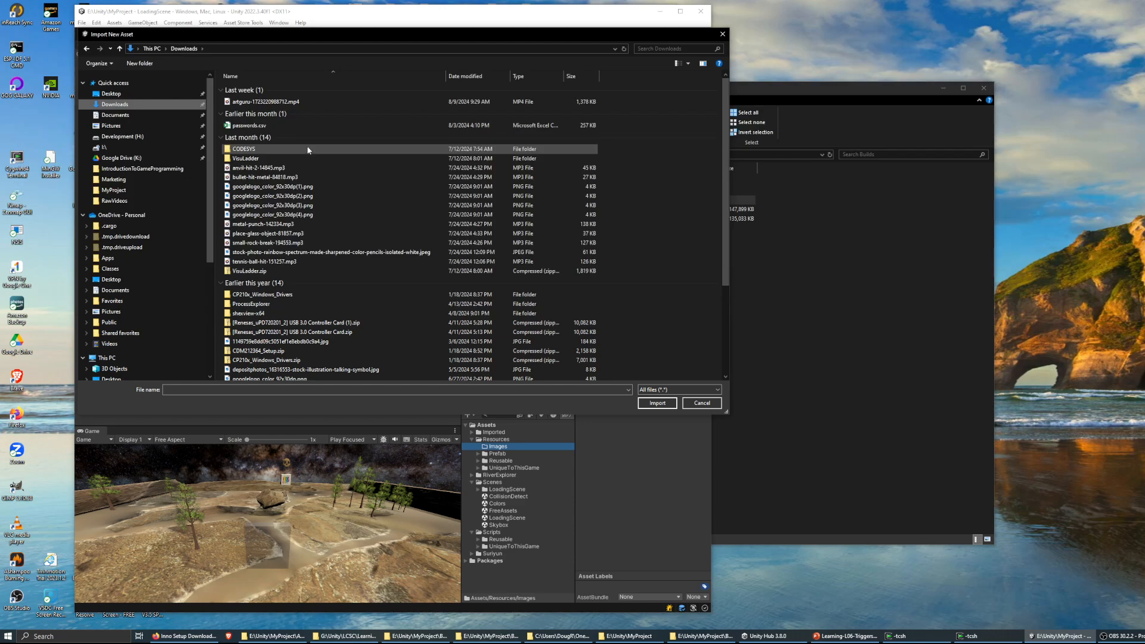
pyautogui.scroll(-4, 308, 149)
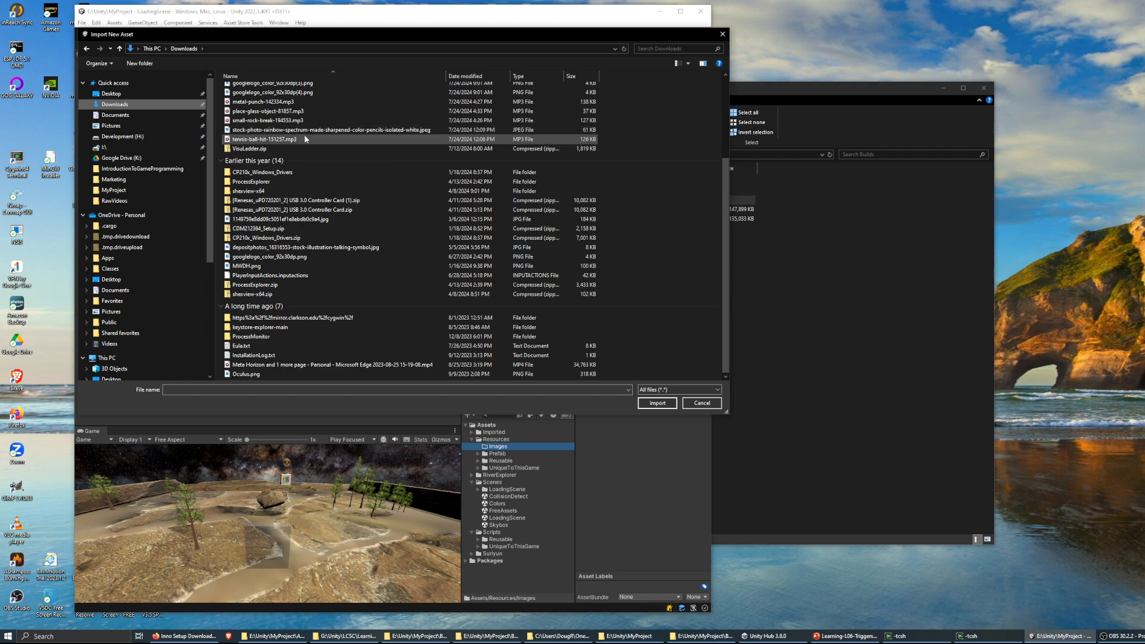
pyautogui.scroll(5, 306, 137)
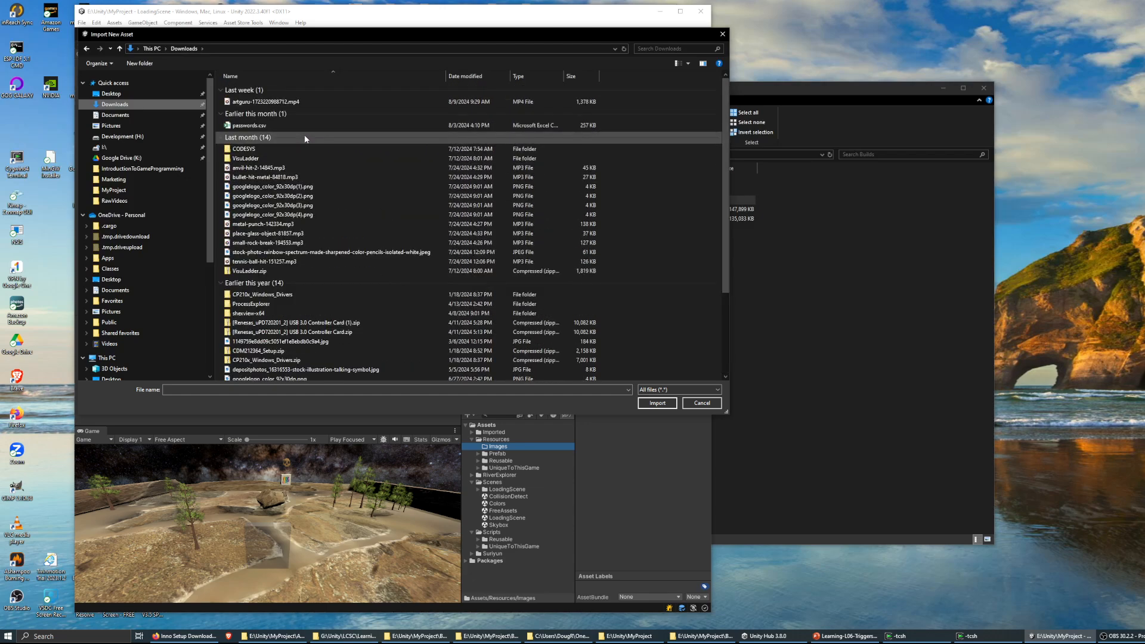
pyautogui.click(115, 115)
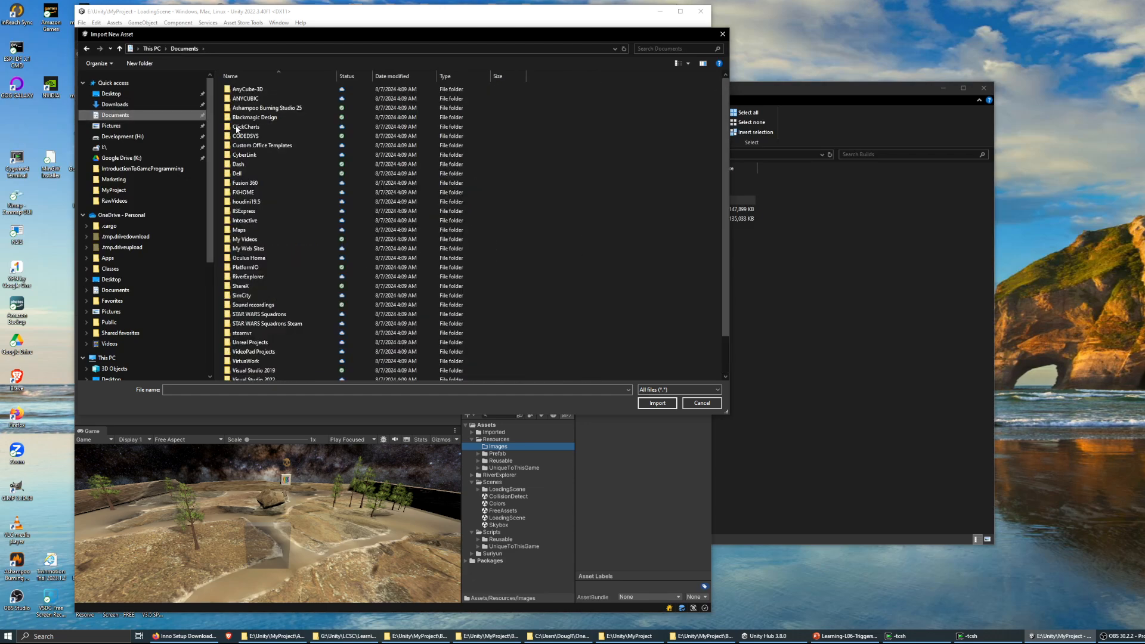
pyautogui.click(115, 105)
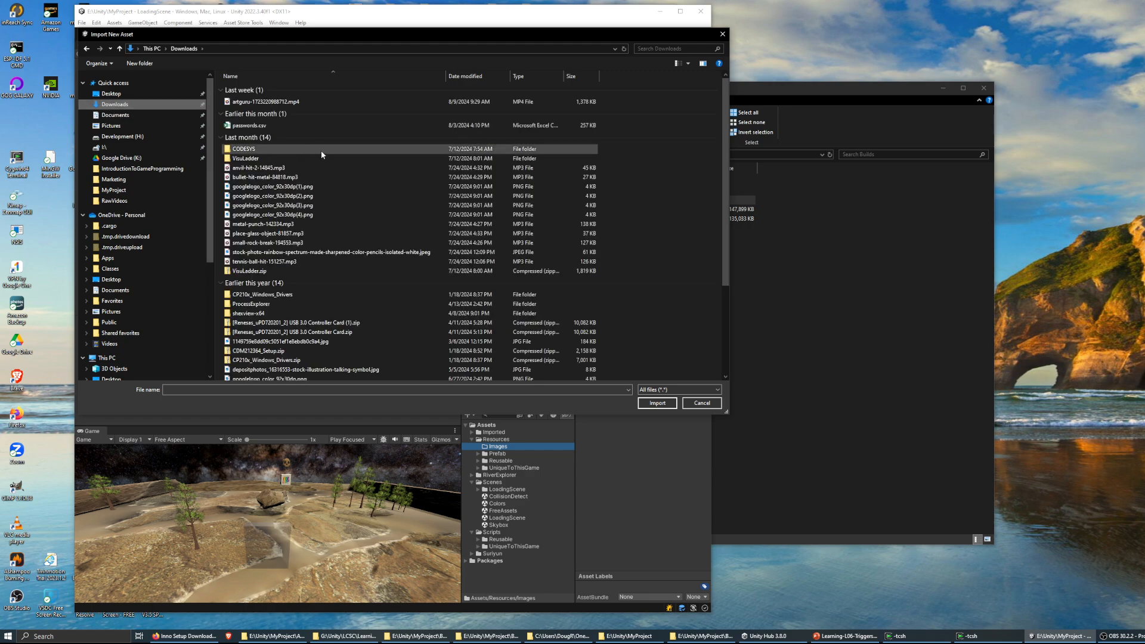
pyautogui.scroll(-4, 322, 152)
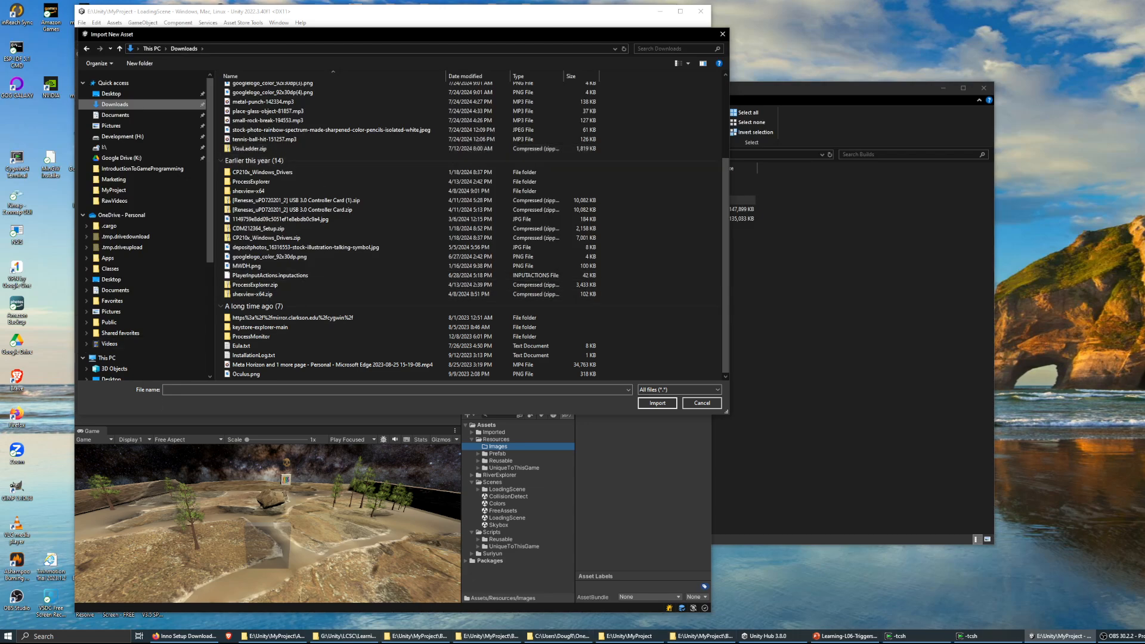
# Switch to the MyClassProject.iss script in Inno Setup Compiler and copy the download link for the default Unity icon.
pyautogui.click(1143, 636)
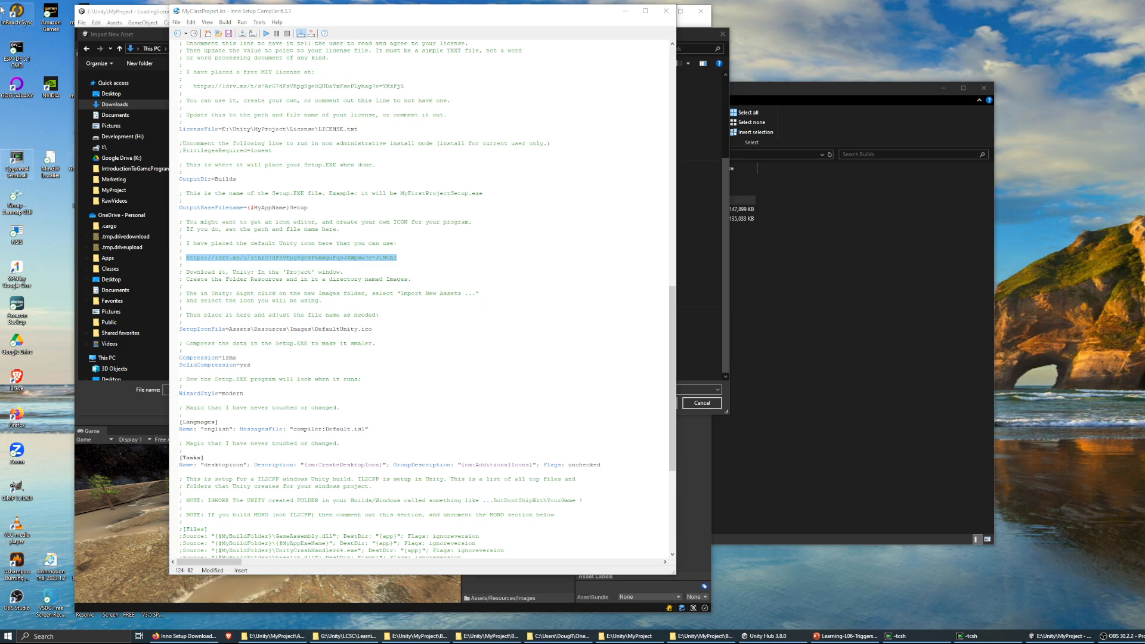
pyautogui.click(264, 238)
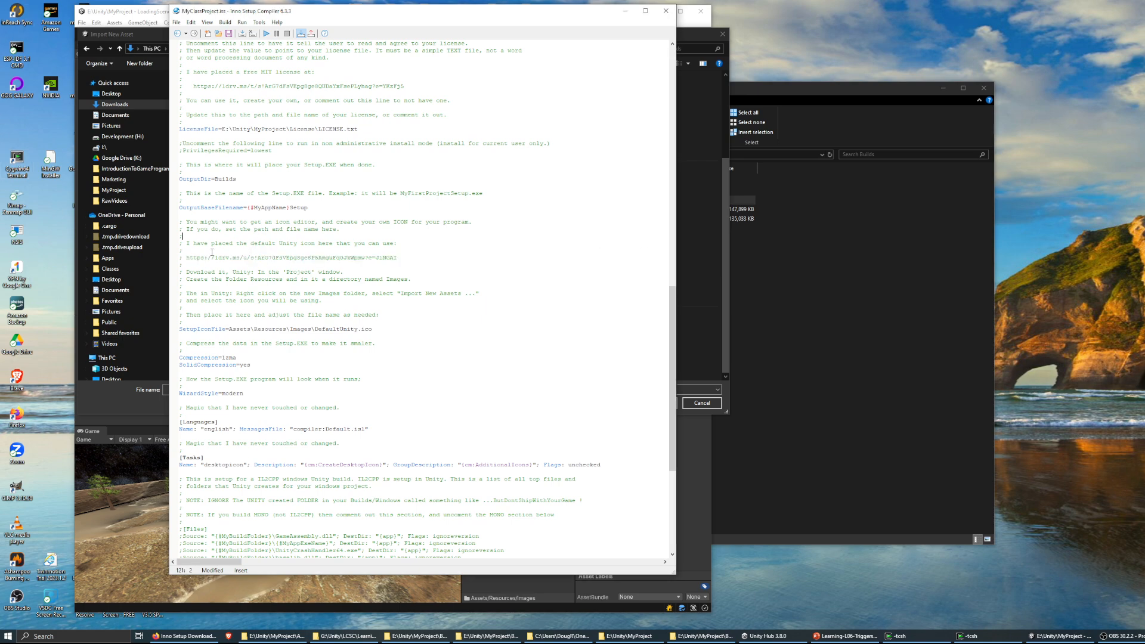
pyautogui.moveTo(186, 258); pyautogui.dragTo(398, 258)
pyautogui.hotkey('ctrl', 'c')
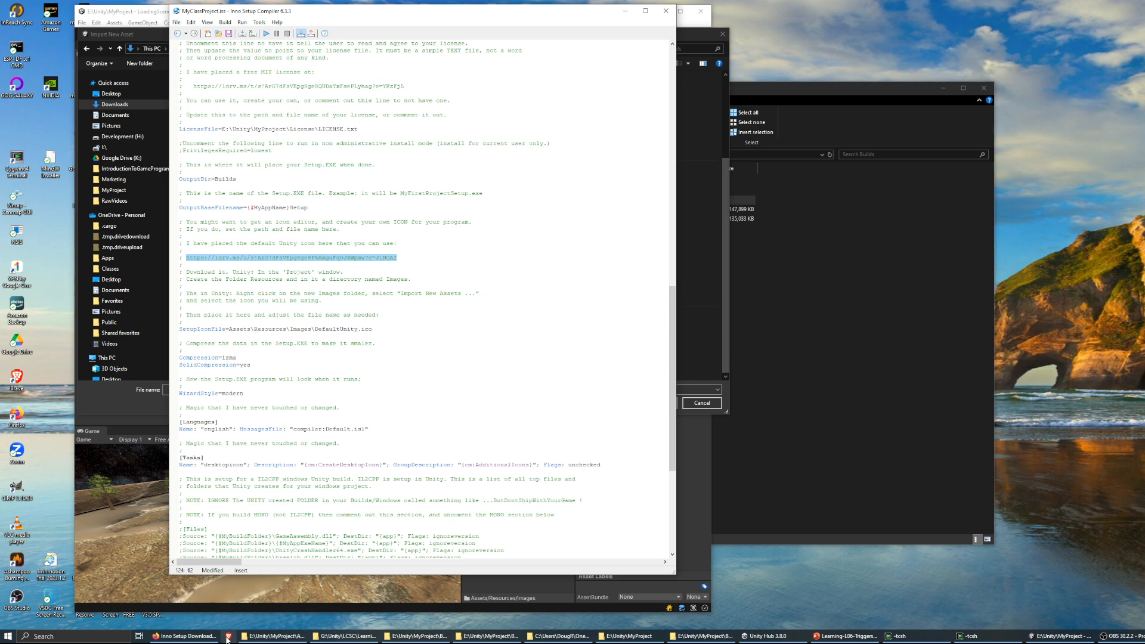
# Switch to Firefox and open the copied icon link in a new tab.
pyautogui.click(184, 636)
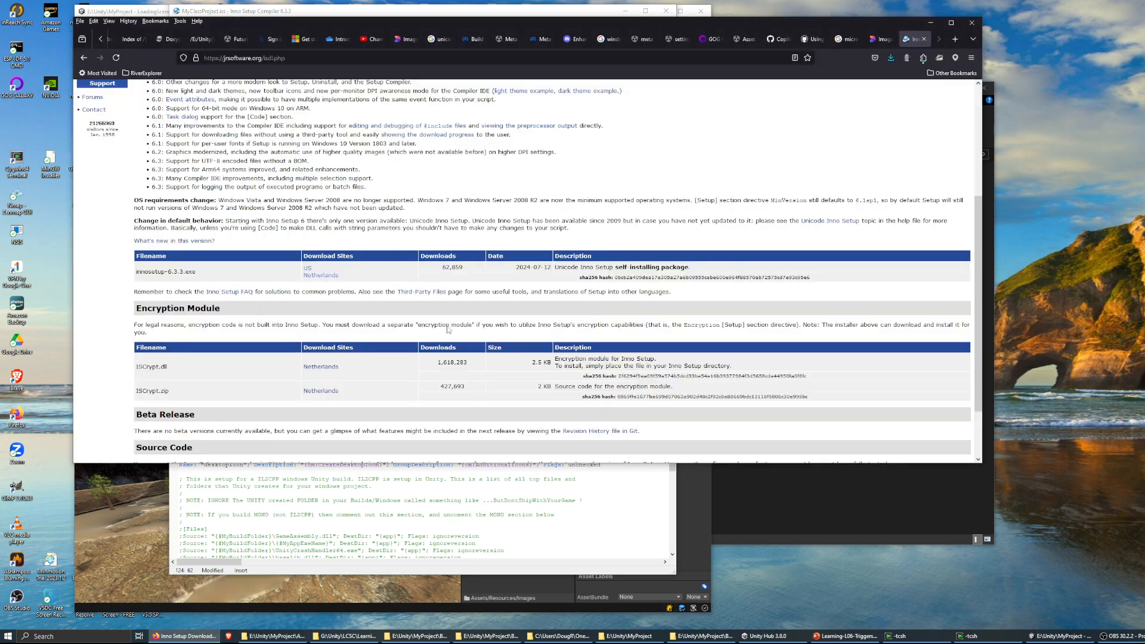
pyautogui.click(955, 39)
pyautogui.hotkey('ctrl', 'v')
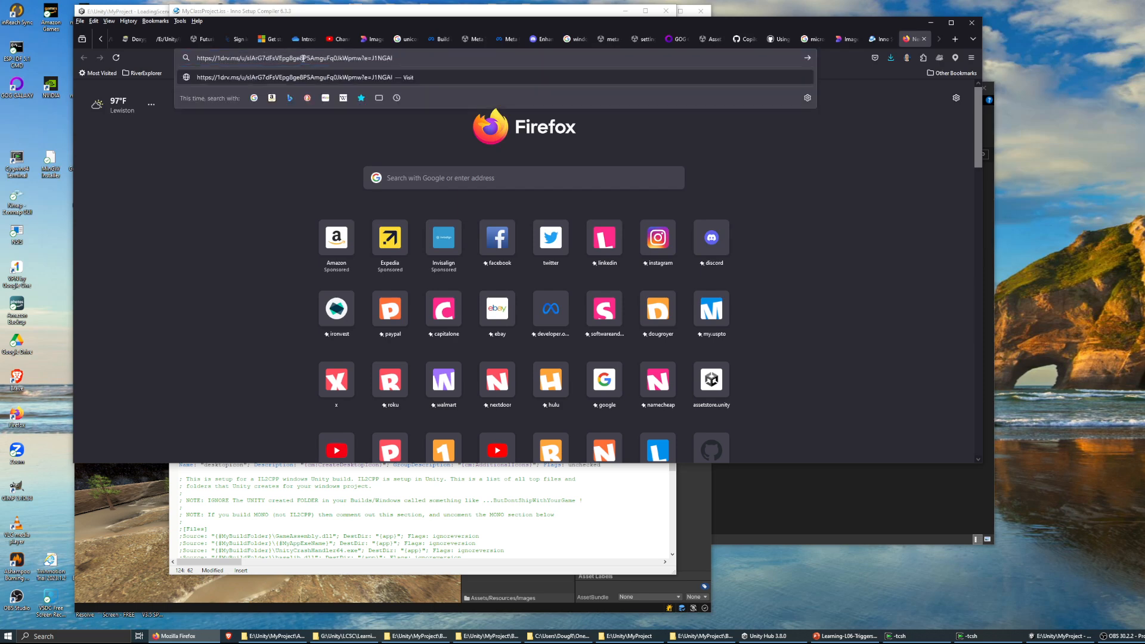
pyautogui.press('Return')
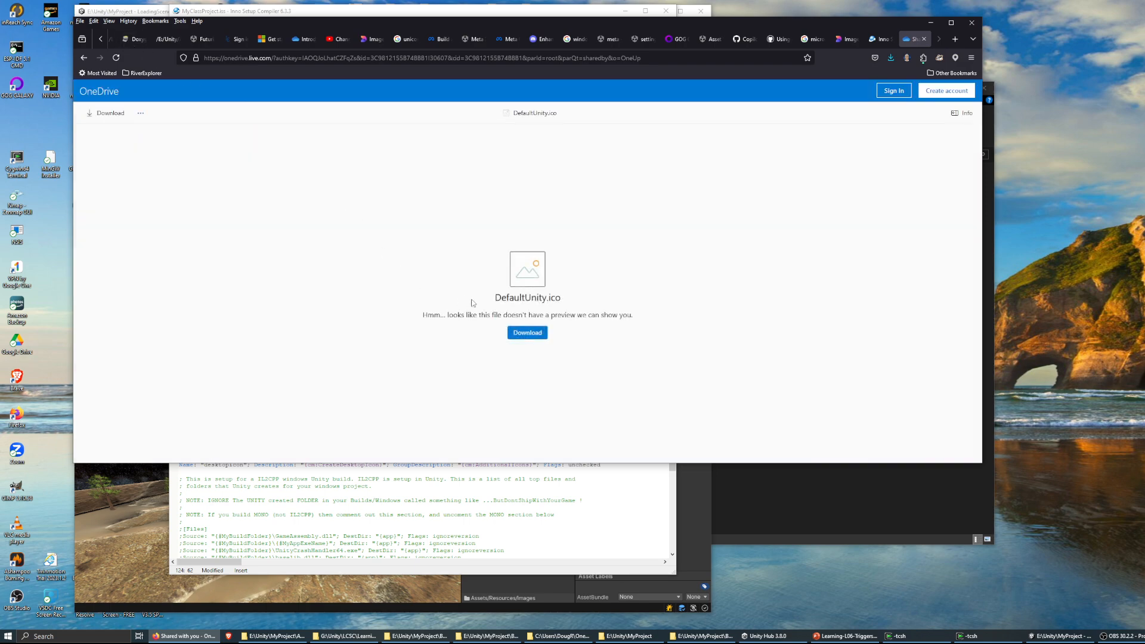
# Download DefaultUnity.ico from OneDrive into the Downloads folder, replacing the existing copy.
pyautogui.click(523, 336)
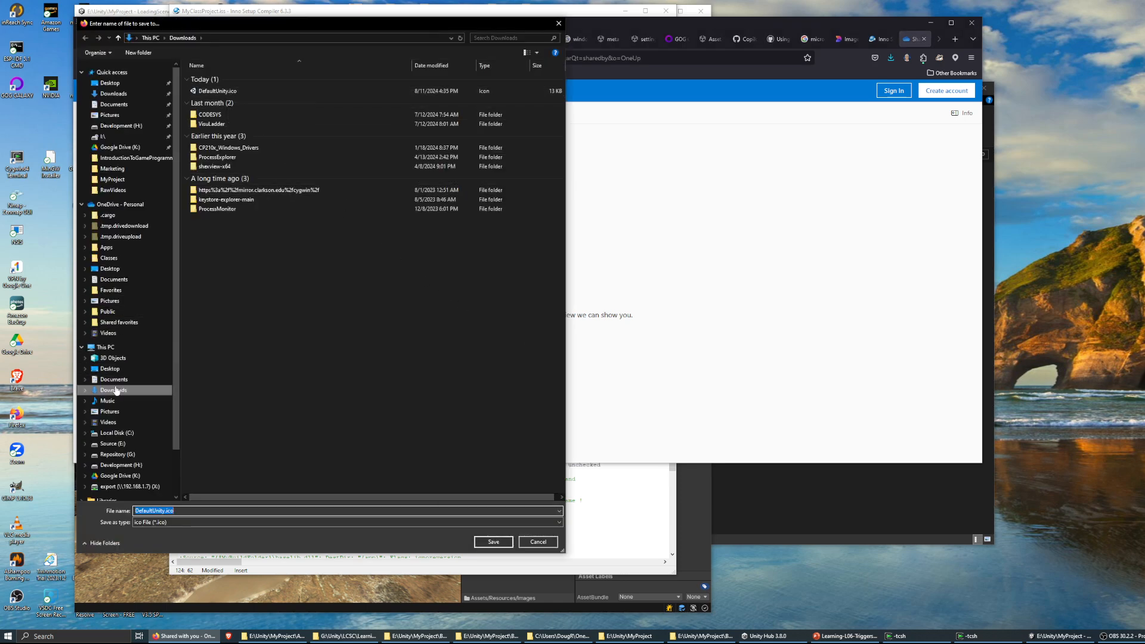
pyautogui.click(217, 91)
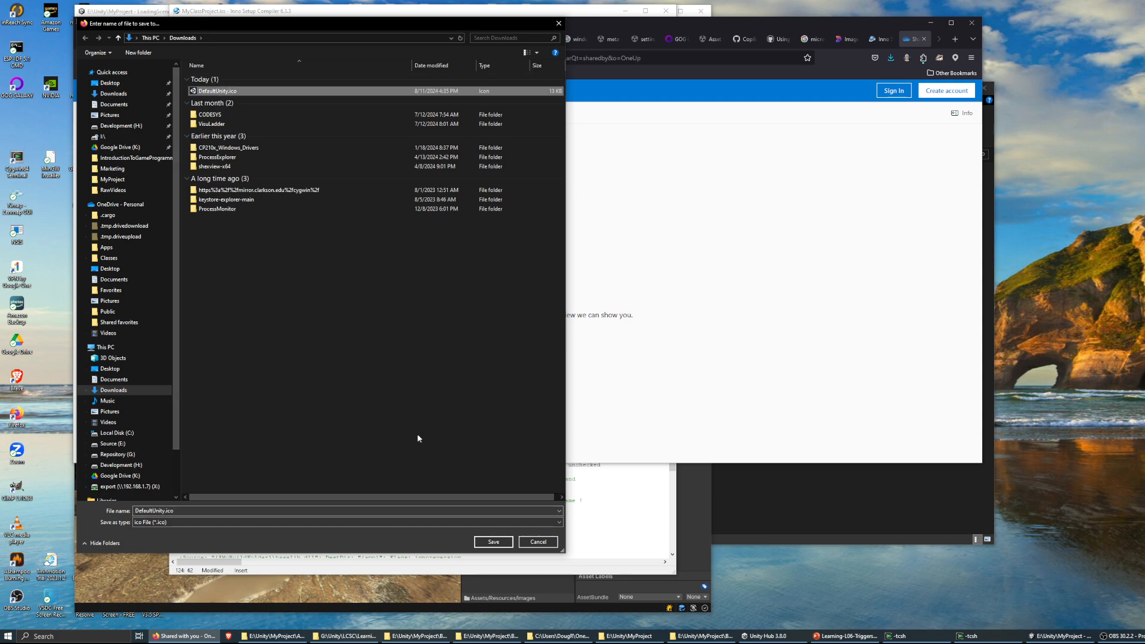
pyautogui.click(493, 542)
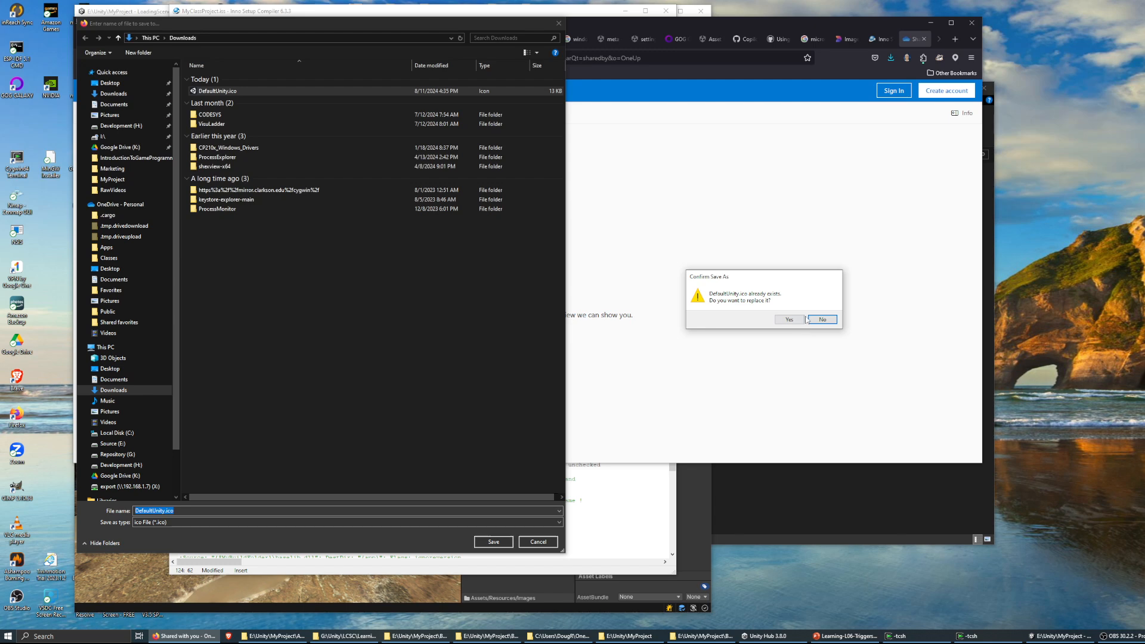
pyautogui.click(788, 320)
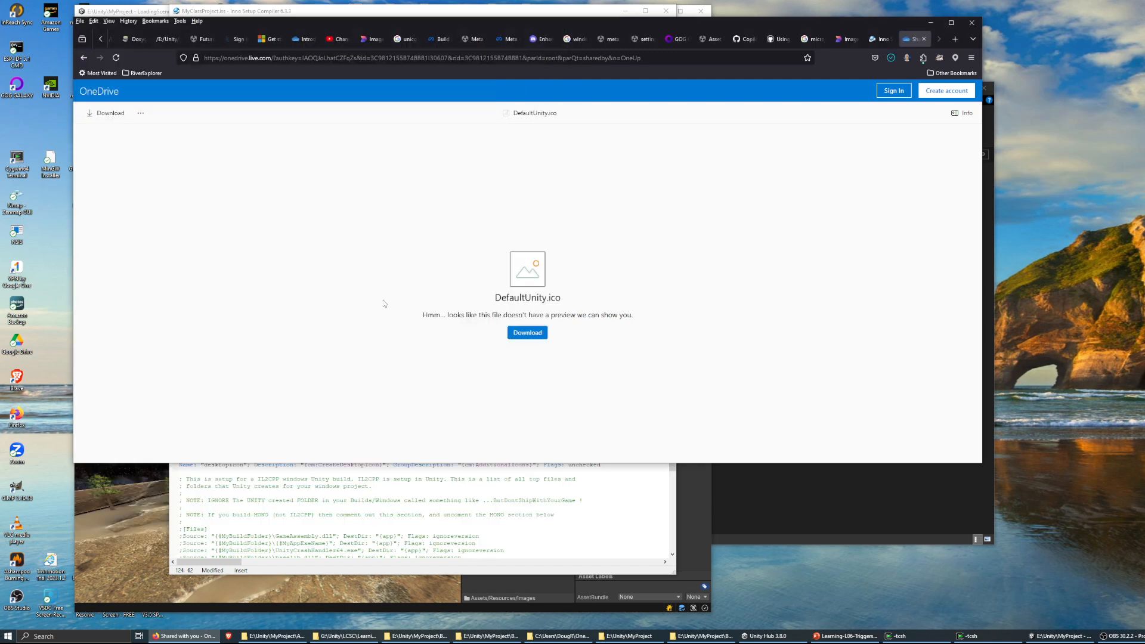
# Minimize Firefox and Inno Setup to return to Unity's asset import, and search the Downloads folder for DefaultUnity.ico.
pyautogui.click(930, 23)
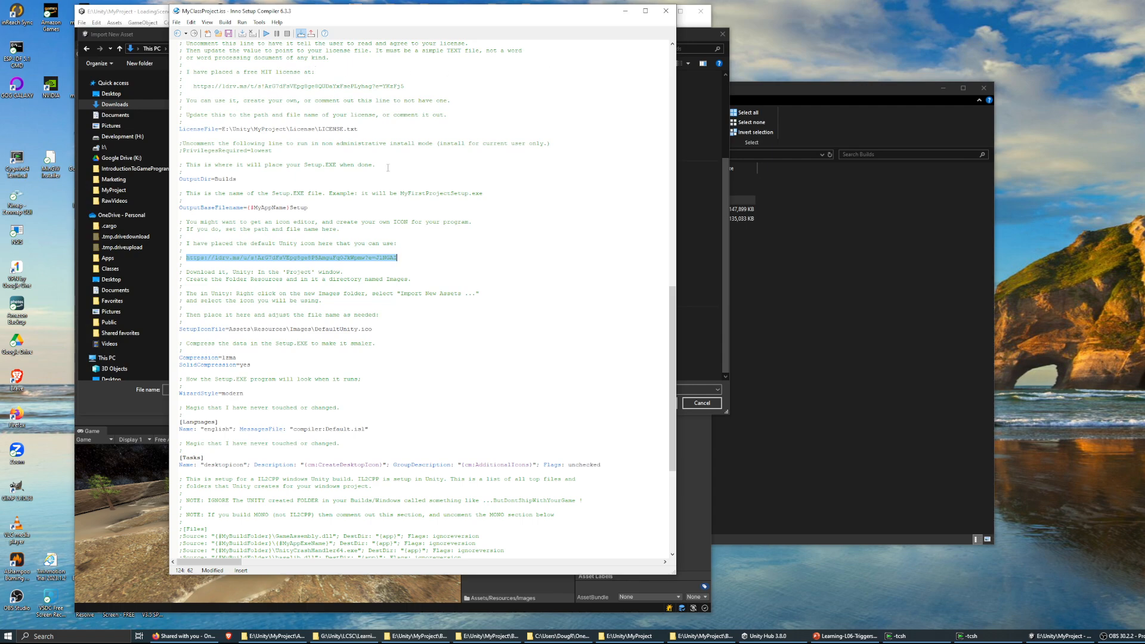
pyautogui.click(625, 11)
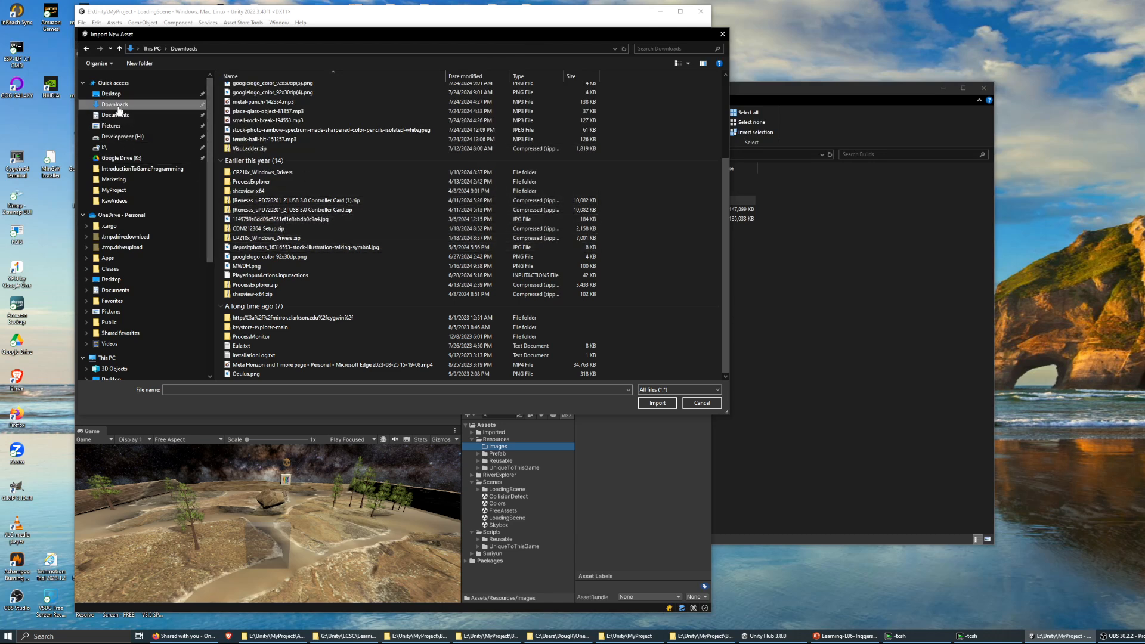
pyautogui.scroll(5, 412, 197)
pyautogui.click(300, 76)
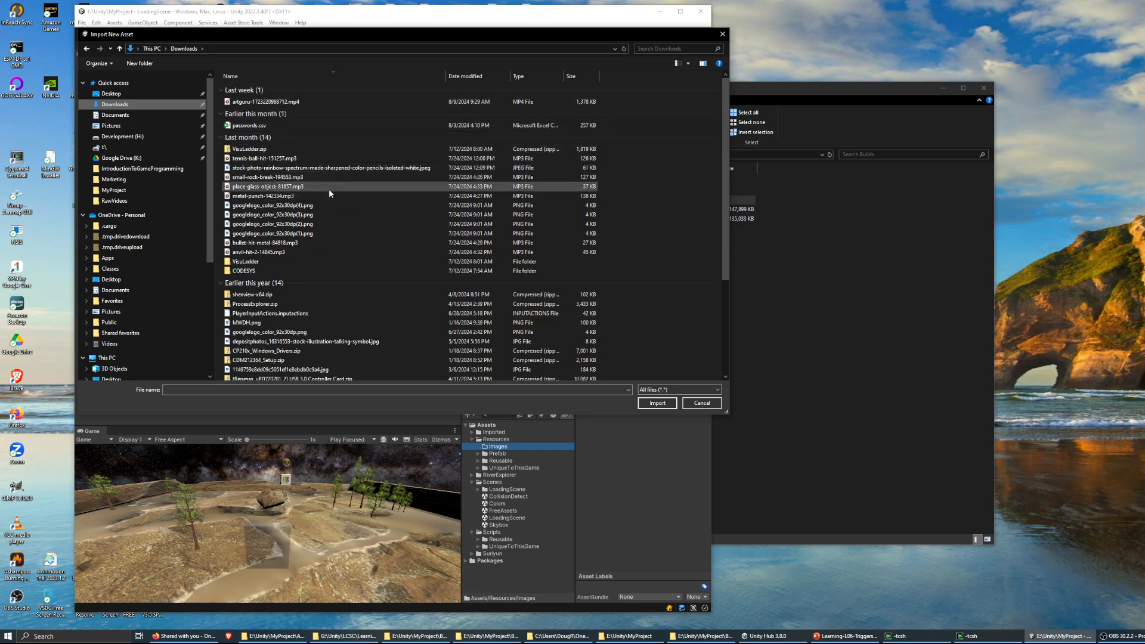
pyautogui.scroll(-4, 310, 166)
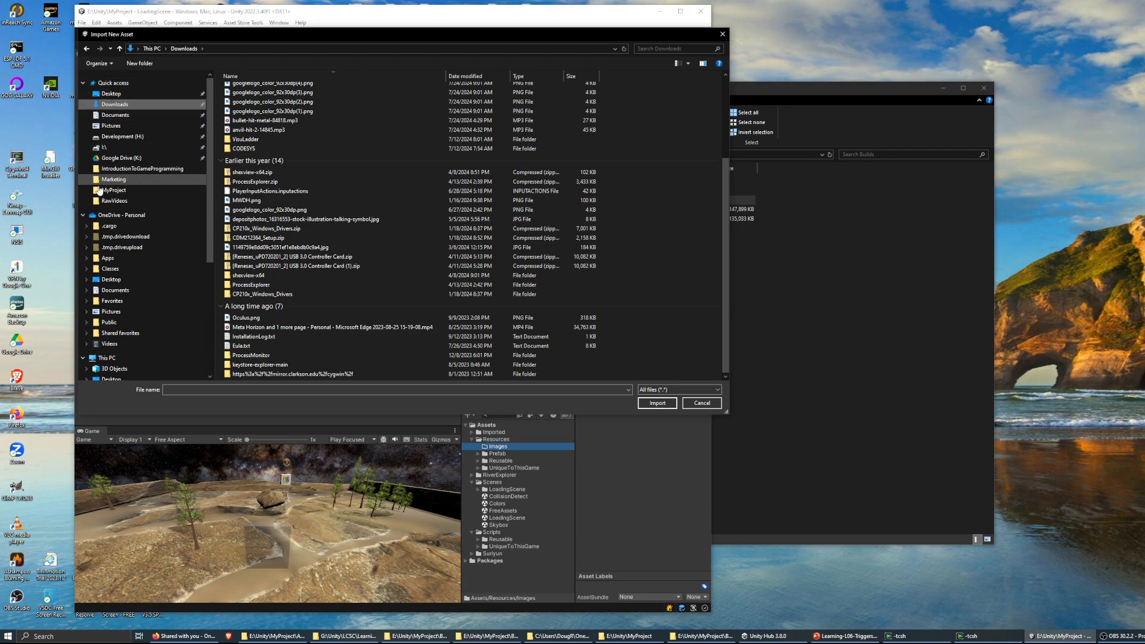
pyautogui.scroll(-1, 134, 239)
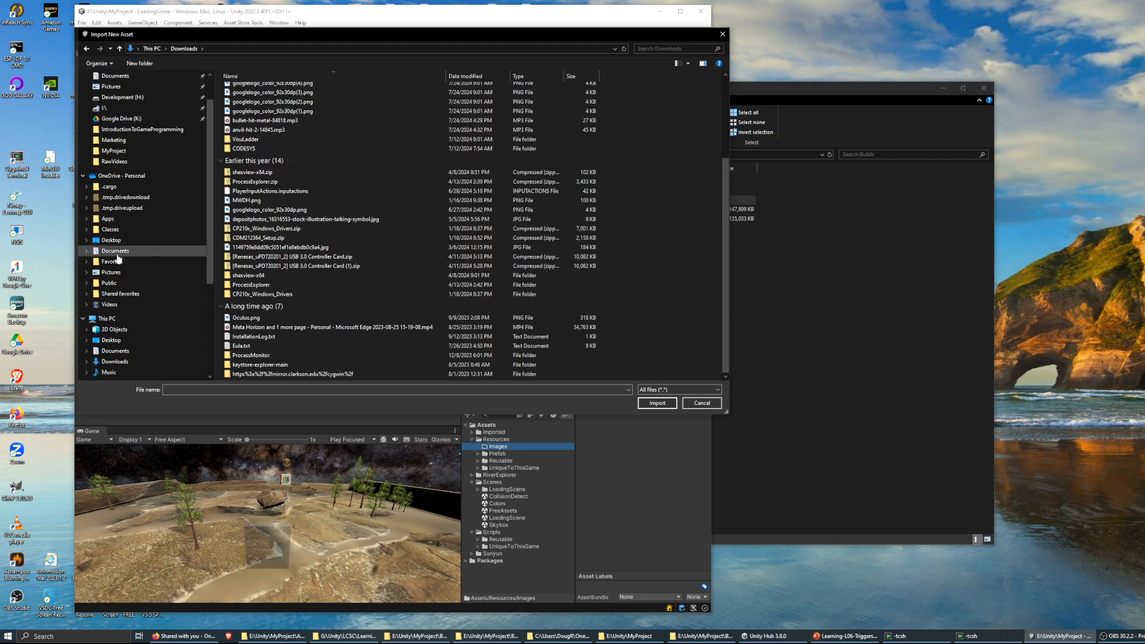
pyautogui.click(120, 362)
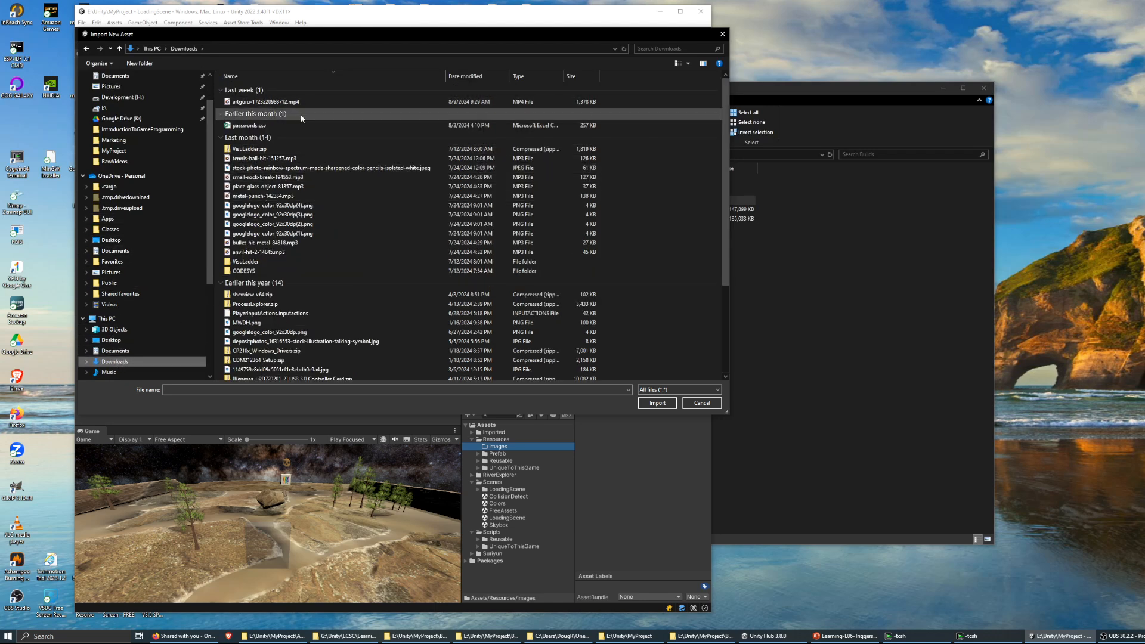
pyautogui.click(250, 77)
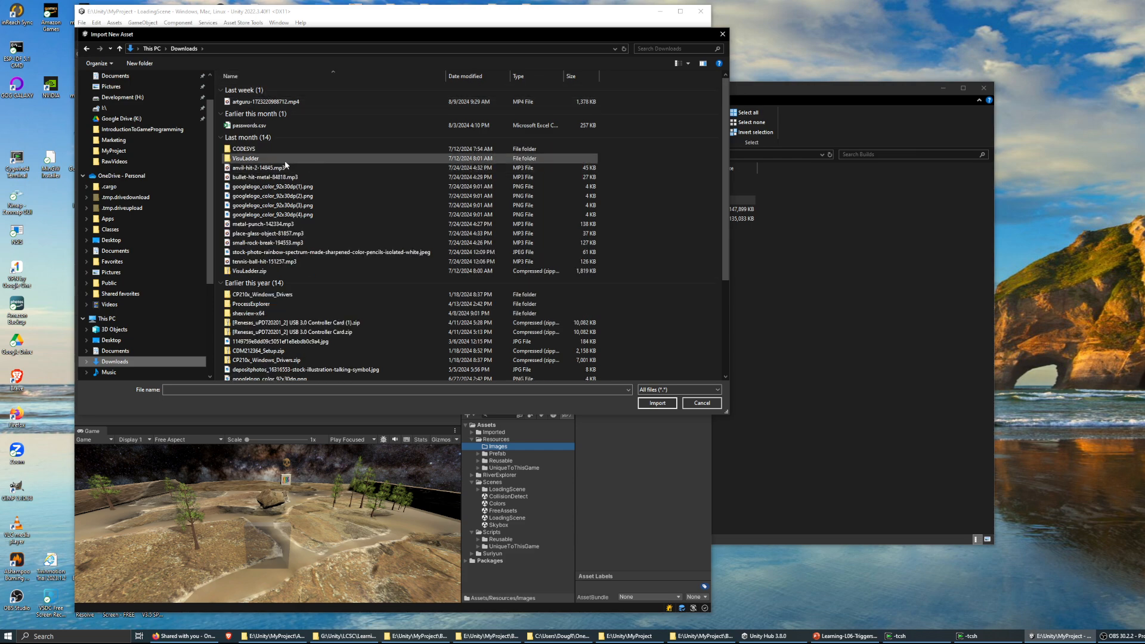
pyautogui.scroll(-2, 263, 234)
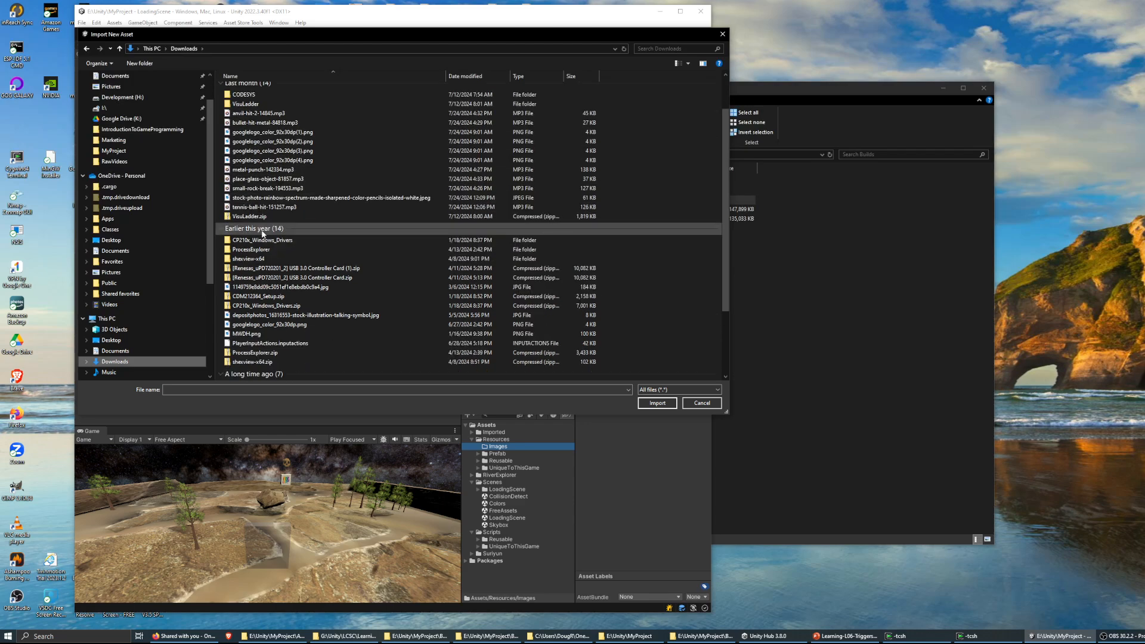
pyautogui.scroll(-2, 263, 233)
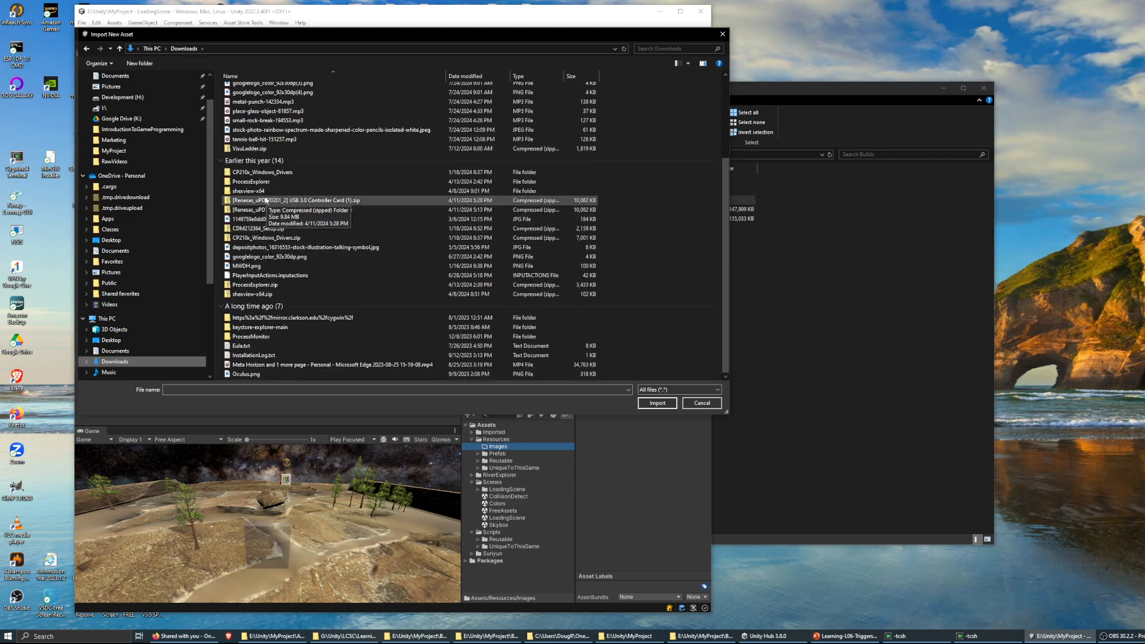
pyautogui.scroll(4, 327, 184)
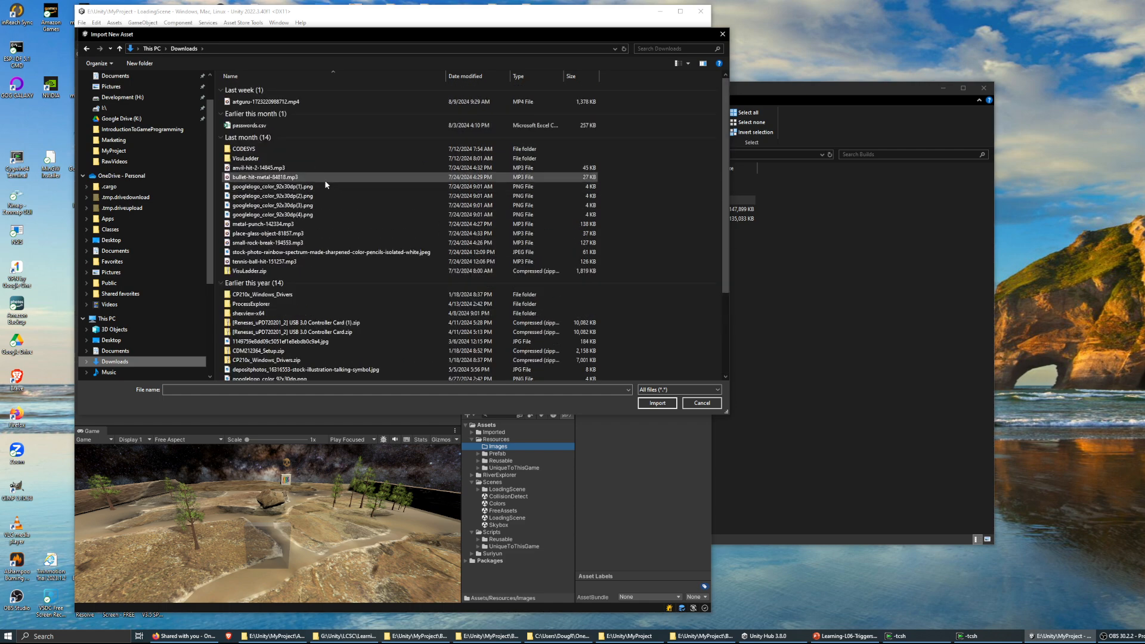
# Check Documents and Downloads once more for the icon file, and cancel the asset import.
pyautogui.click(117, 354)
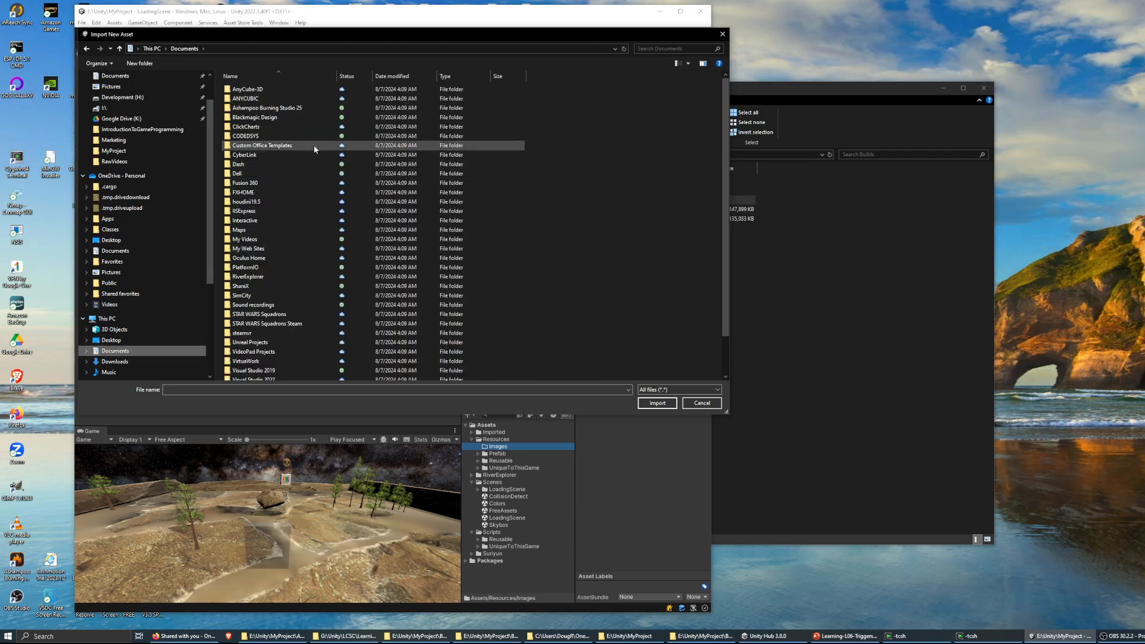
pyautogui.scroll(-2, 314, 145)
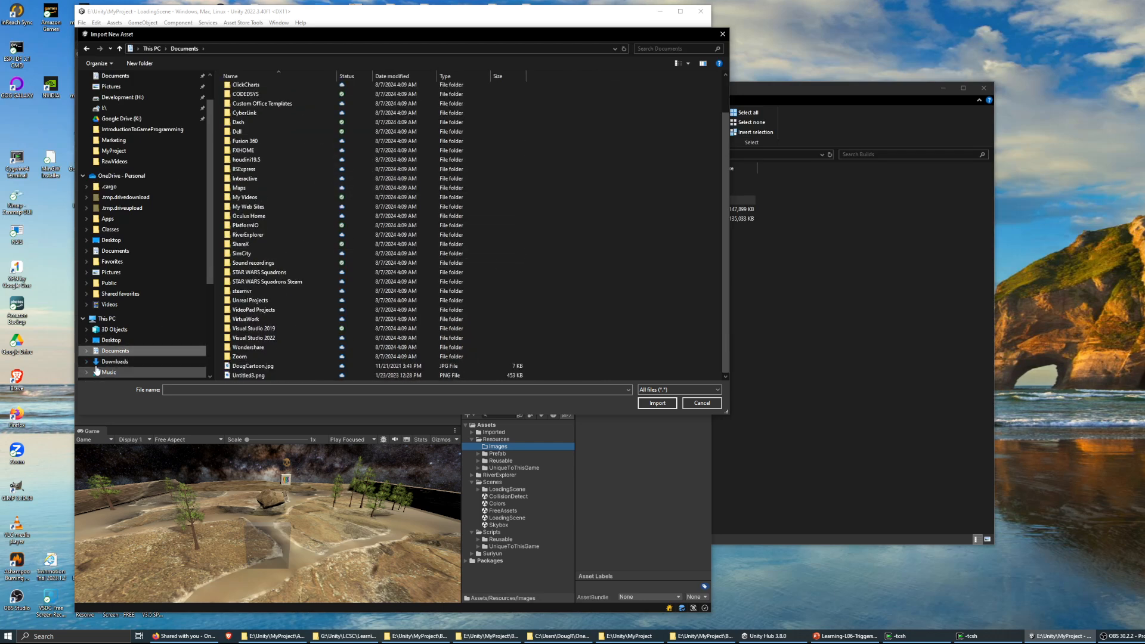
pyautogui.click(113, 362)
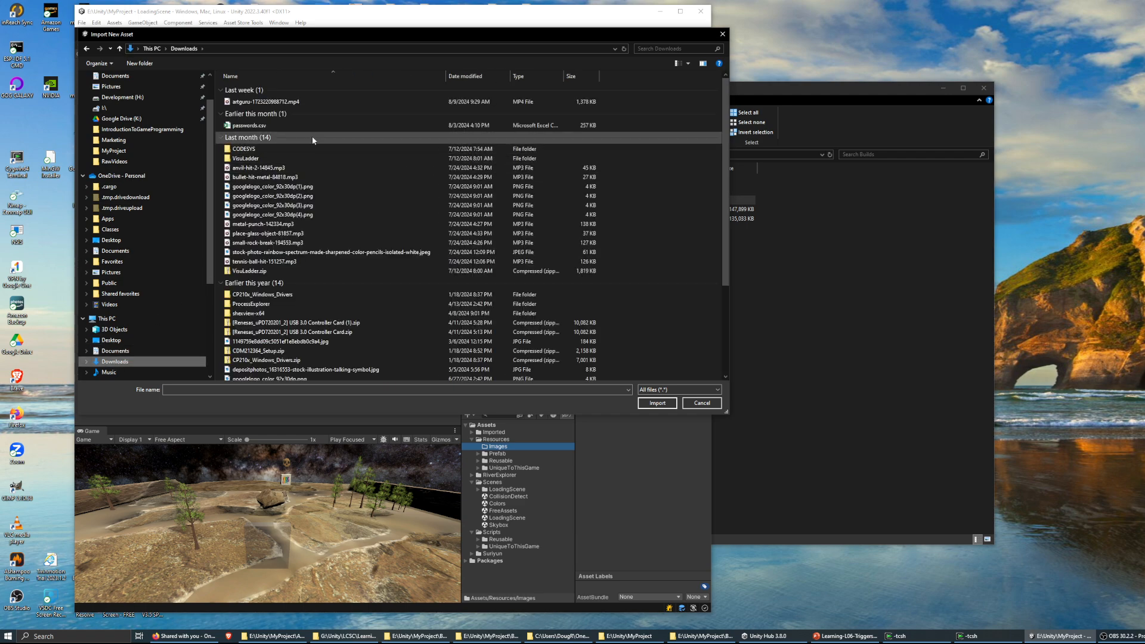
pyautogui.scroll(-4, 313, 138)
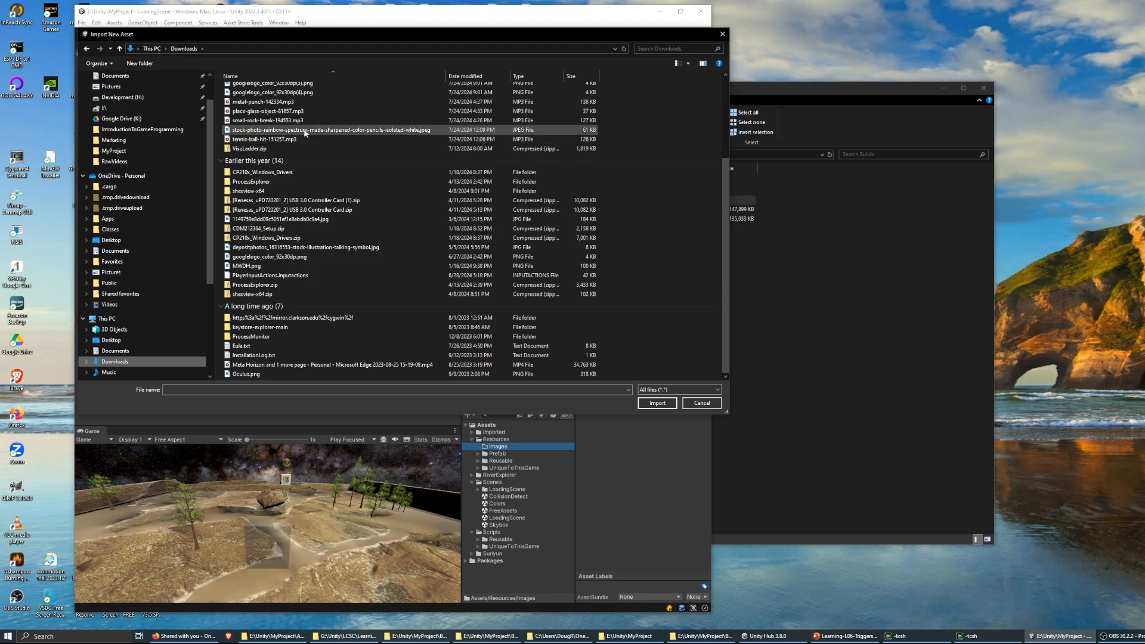
pyautogui.click(699, 405)
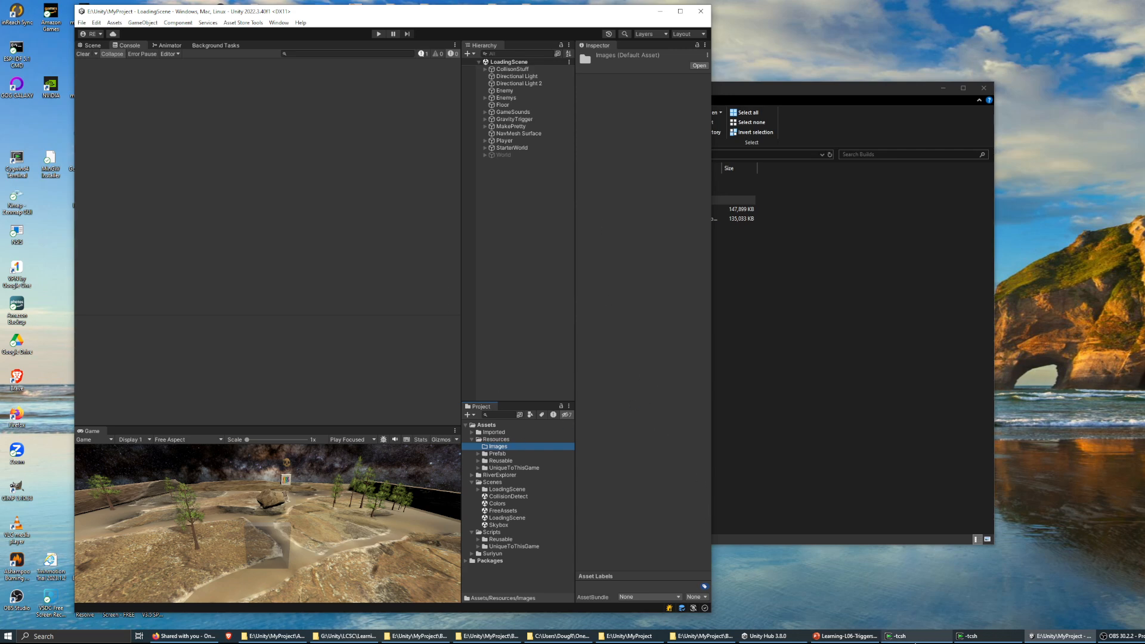
pyautogui.moveTo(604, 639)
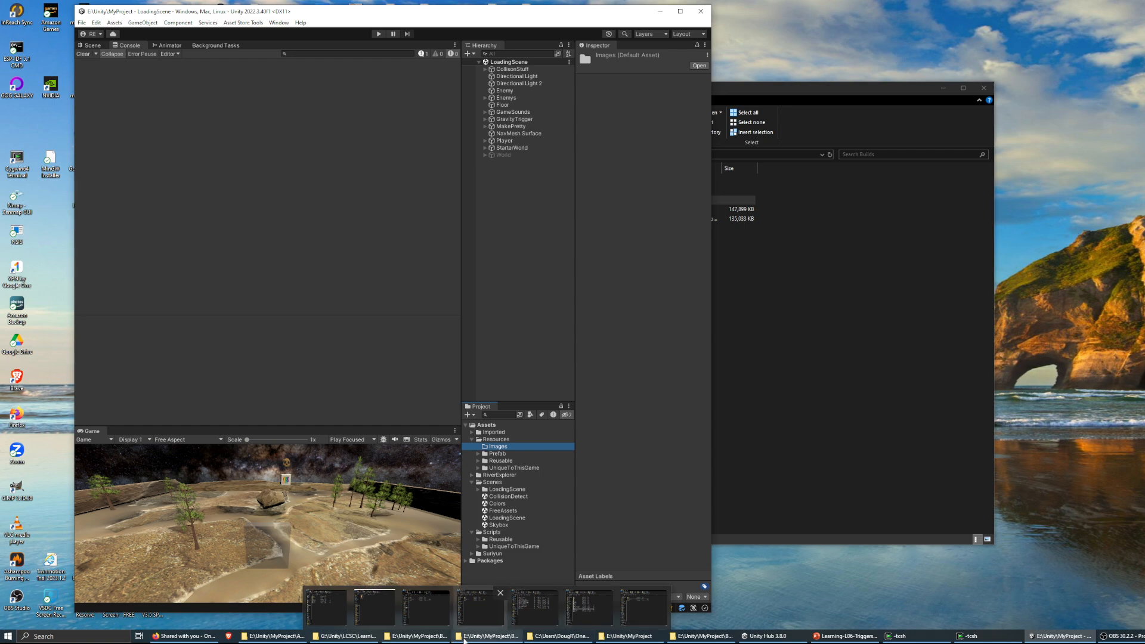
# Open the Unity project's Assets\Resources\Images folder in File Explorer.
pyautogui.click(326, 608)
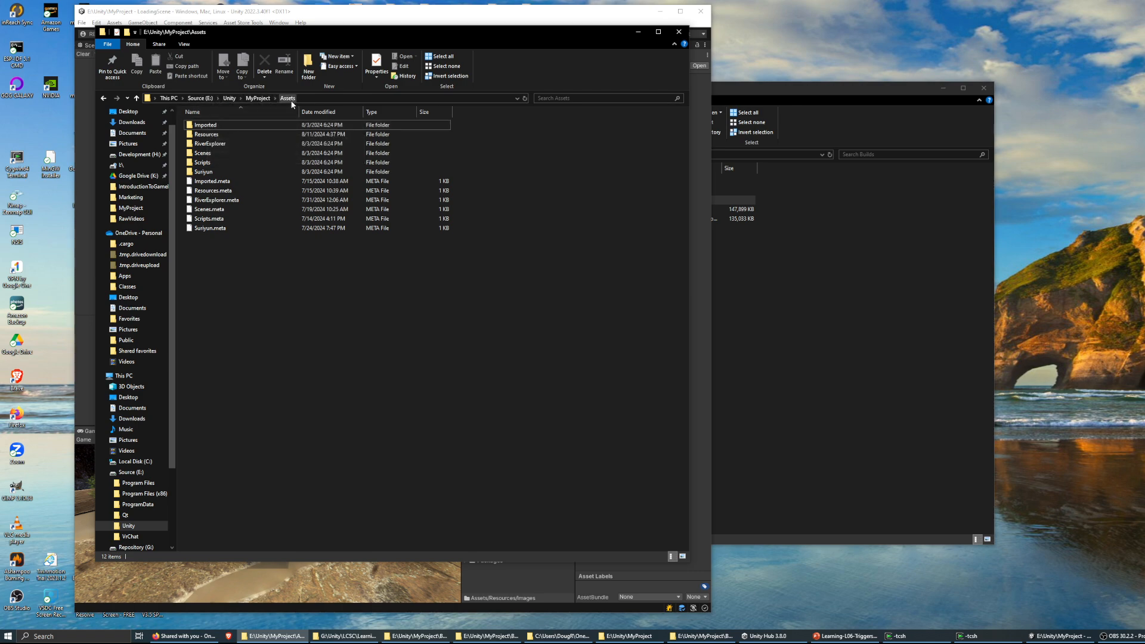
pyautogui.doubleClick(204, 134)
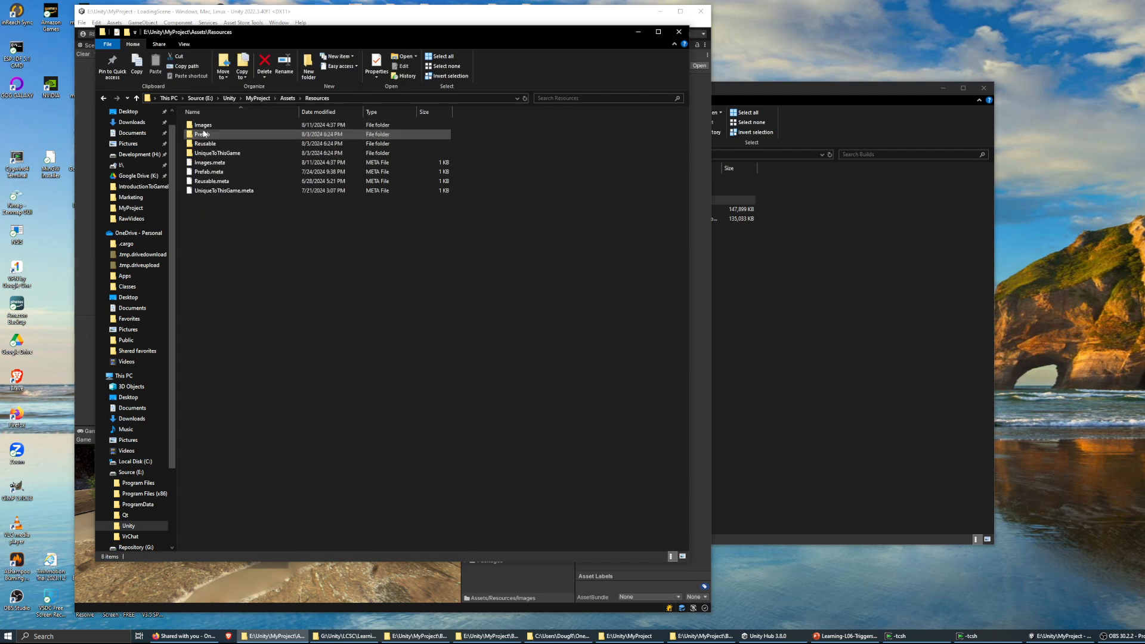
pyautogui.click(204, 126)
pyautogui.doubleClick(204, 125)
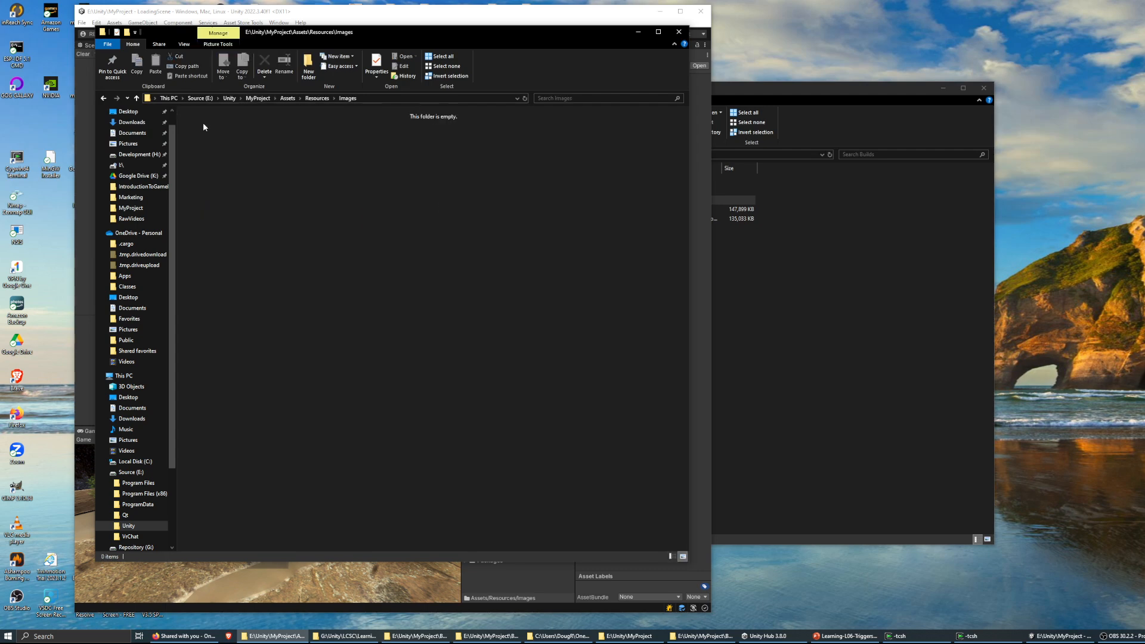
pyautogui.moveTo(331, 37); pyautogui.dragTo(396, 18)
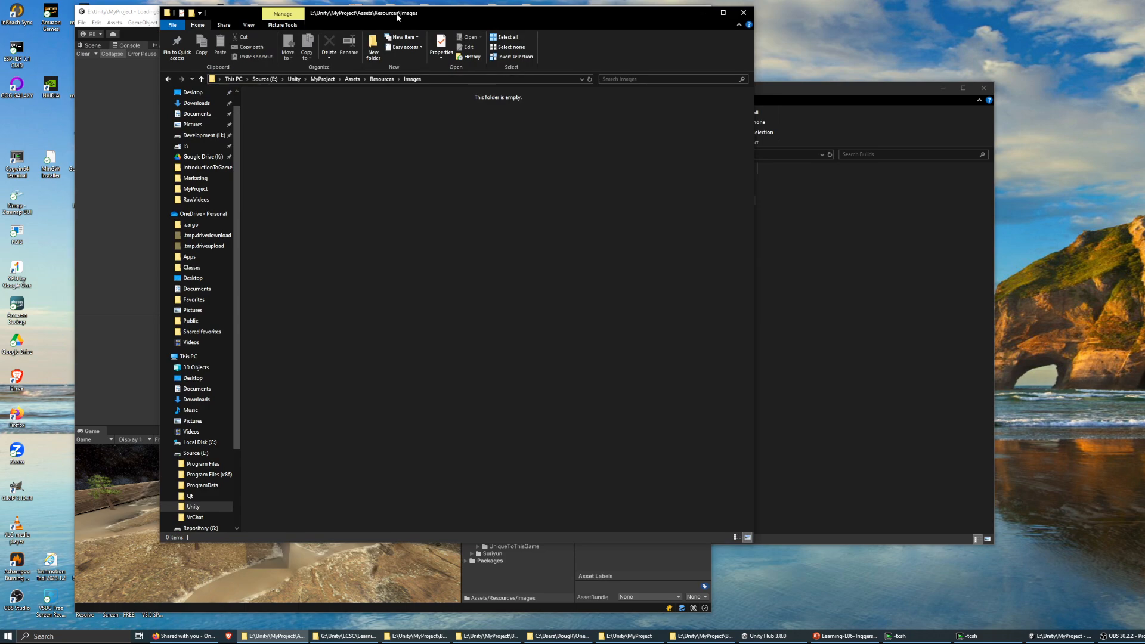
# Copy DefaultUnity.ico from the Downloads folder in the other File Explorer window.
pyautogui.click(348, 636)
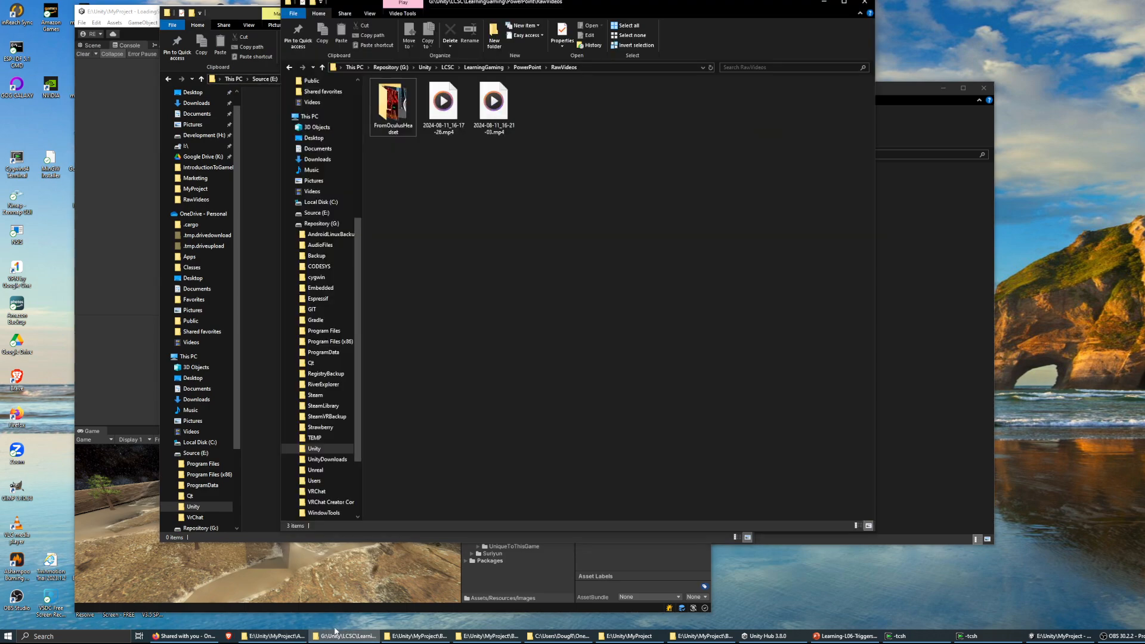
pyautogui.click(313, 160)
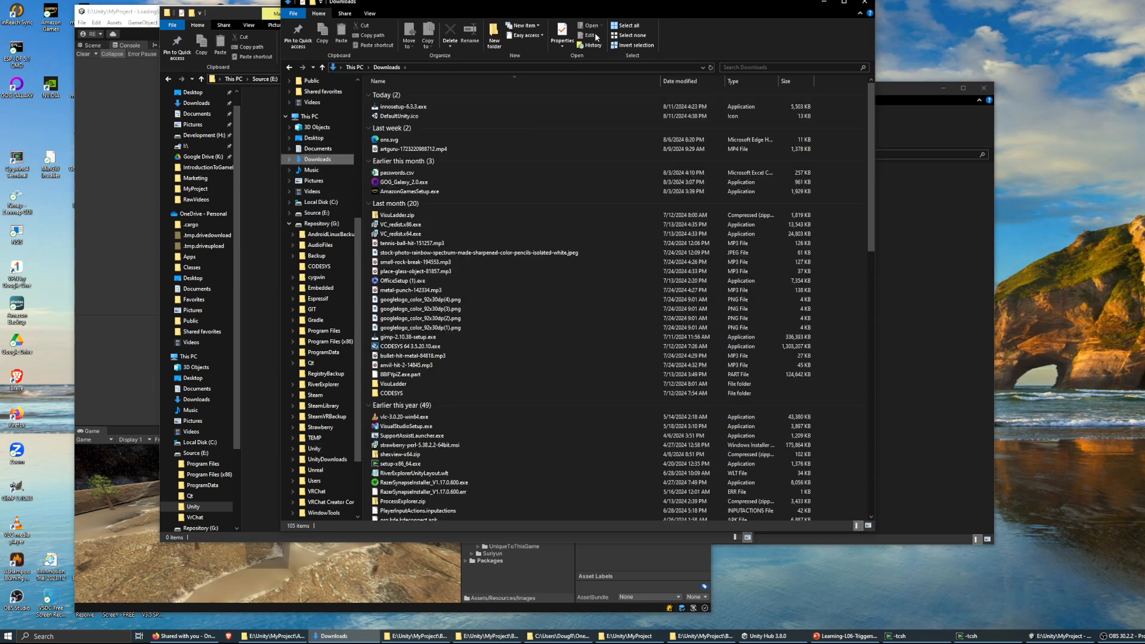
pyautogui.rightClick(388, 118)
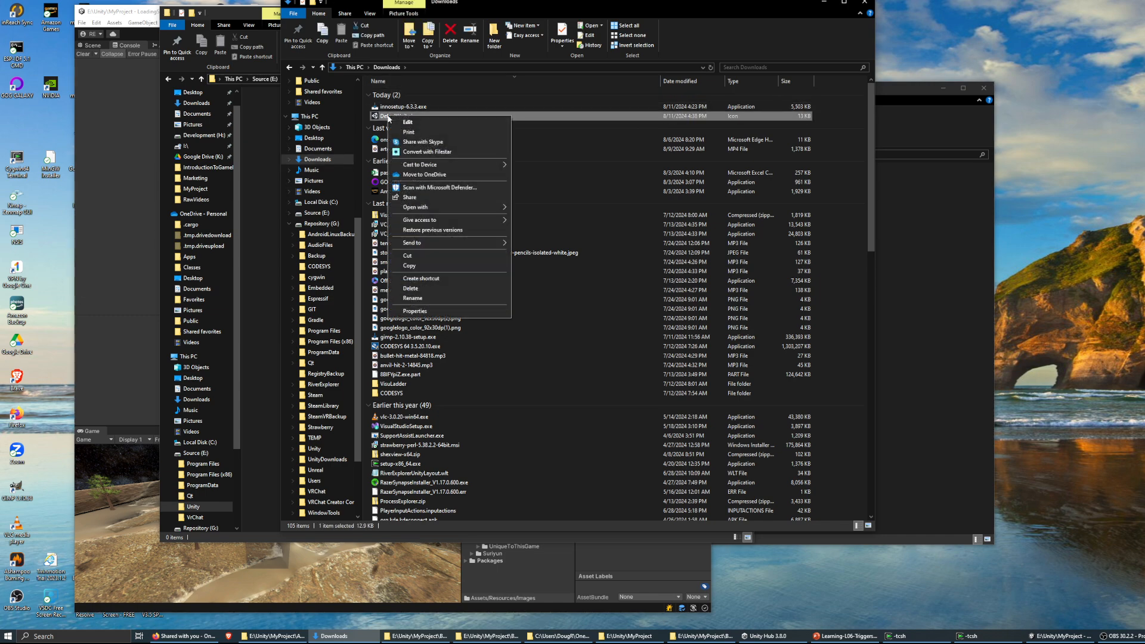
pyautogui.click(409, 266)
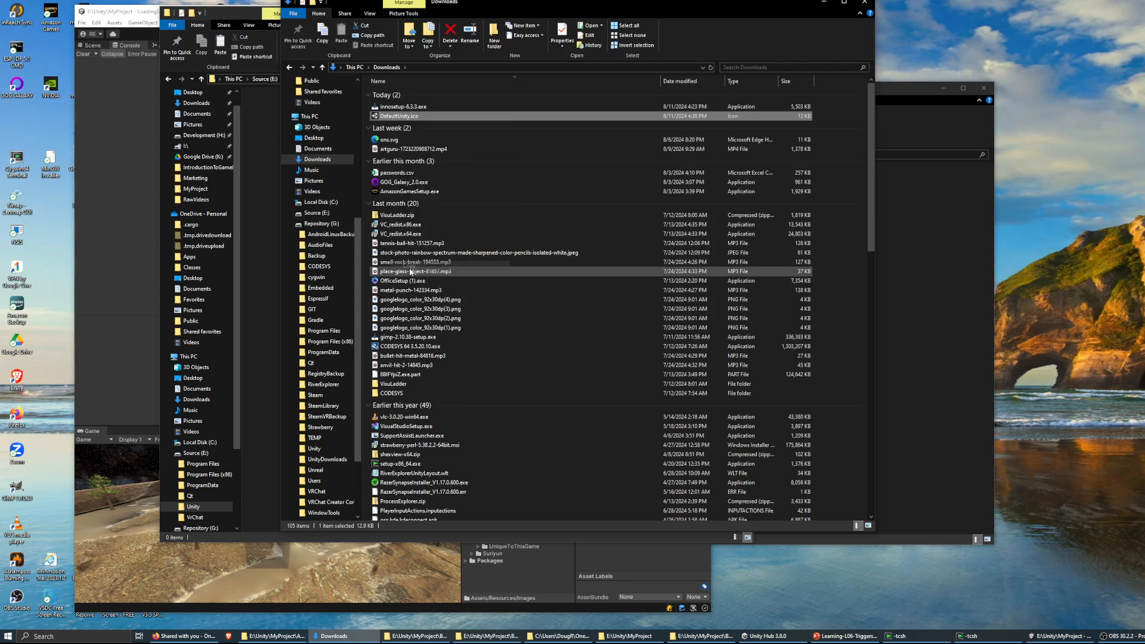
# Paste DefaultUnity.ico into the project's Assets\Resources\Images folder and return to Unity.
pyautogui.click(825, 3)
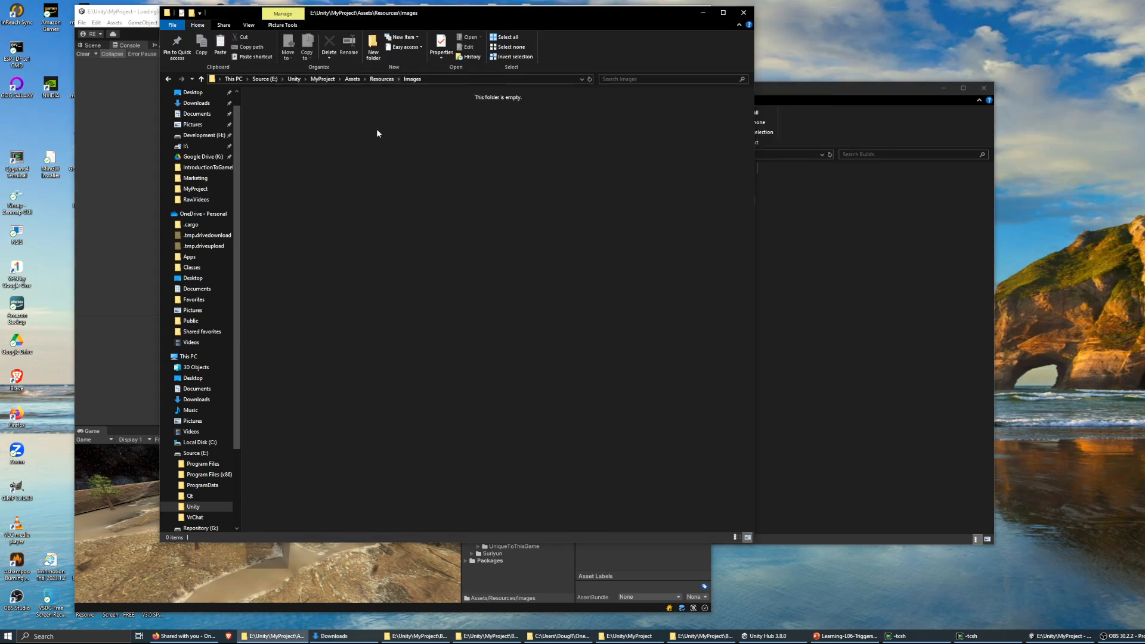
pyautogui.rightClick(288, 146)
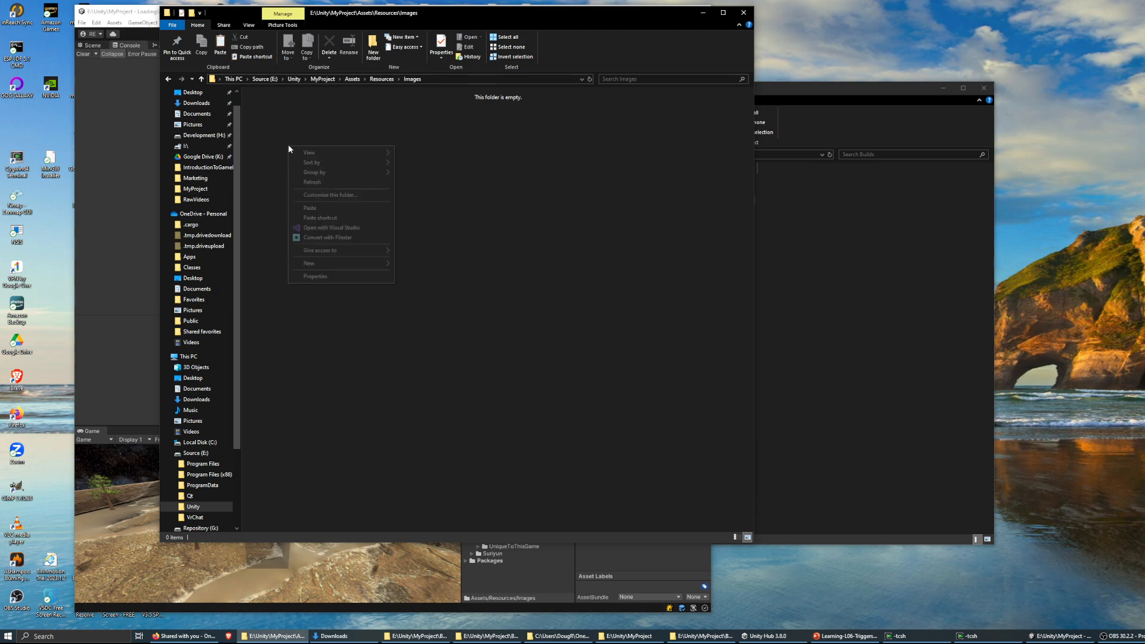
pyautogui.click(311, 208)
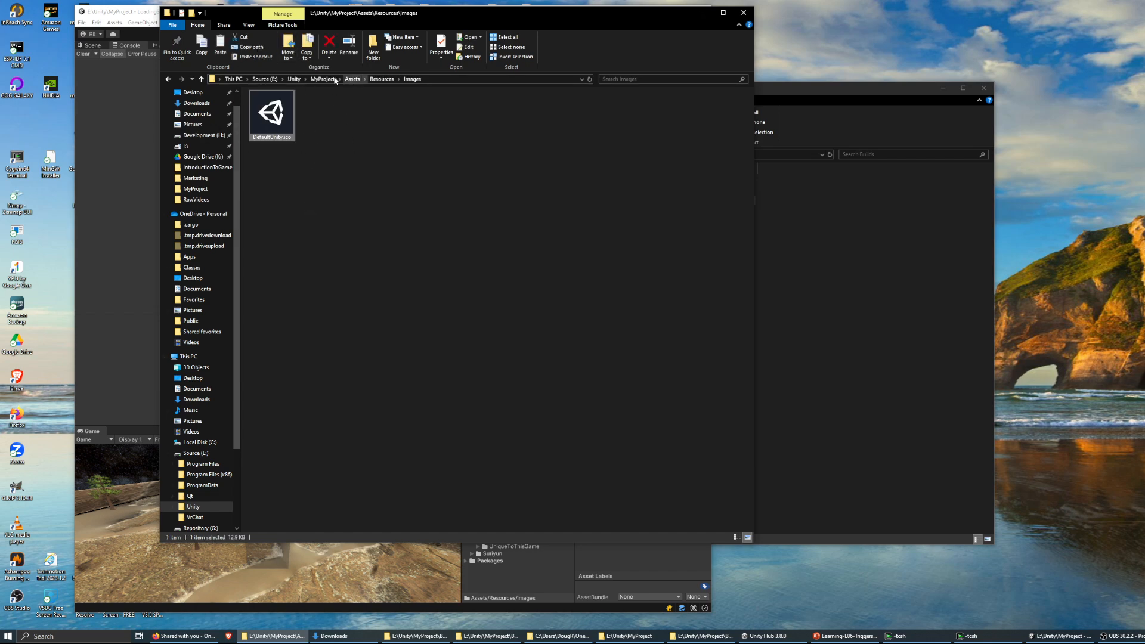
pyautogui.click(702, 12)
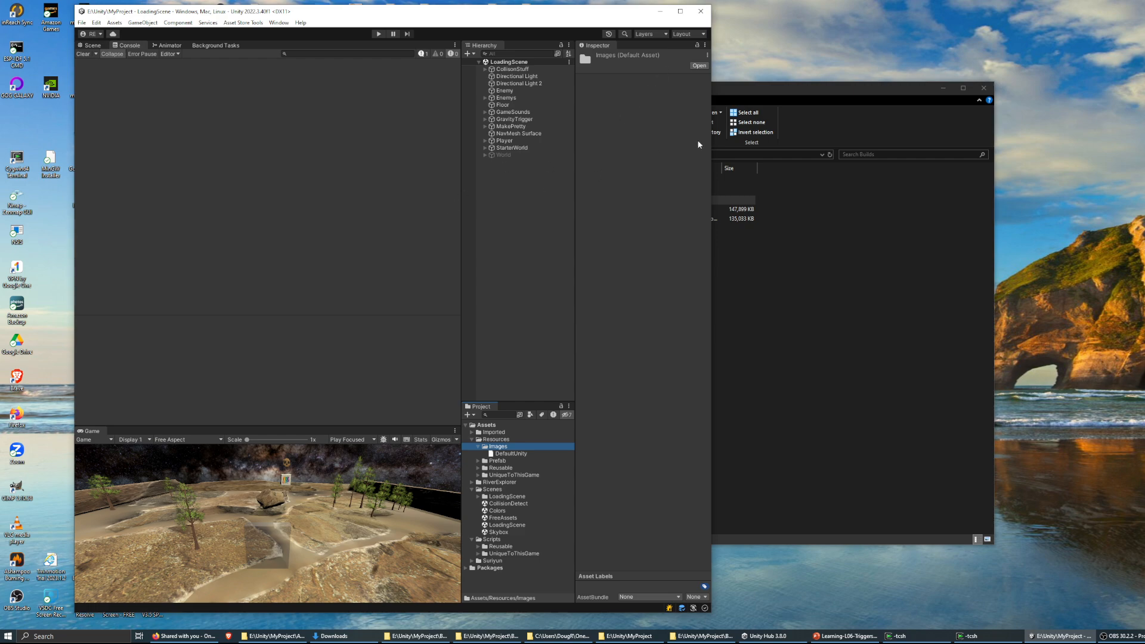
# Check the Builds and Images folders, and switch to Inno Setup to review the icon, compression and wizard style settings.
pyautogui.click(900, 87)
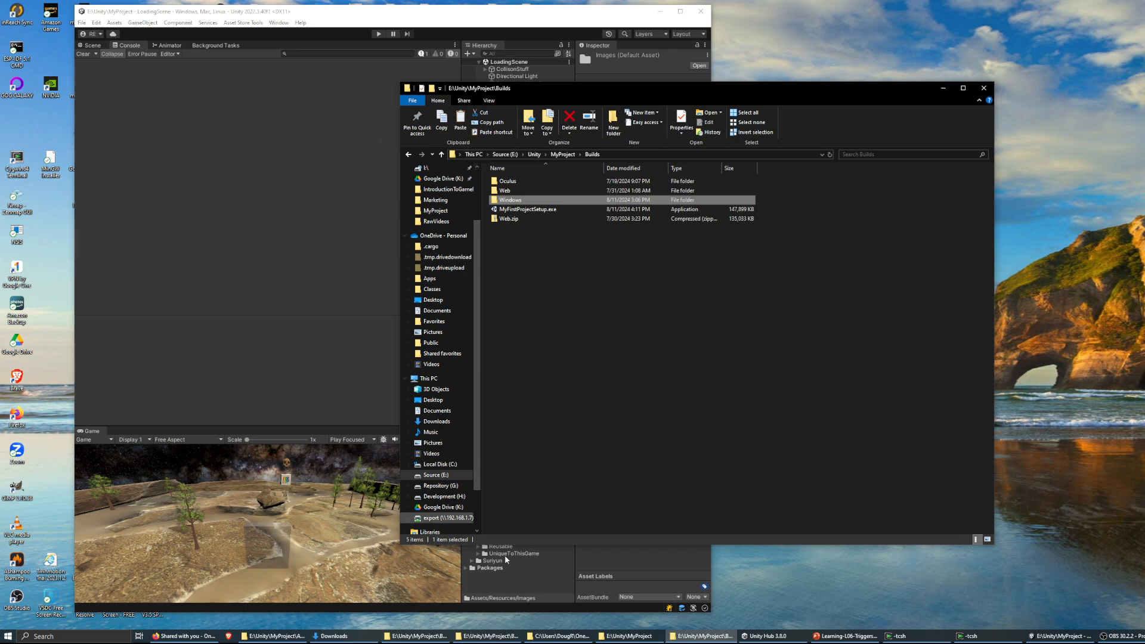
pyautogui.click(274, 636)
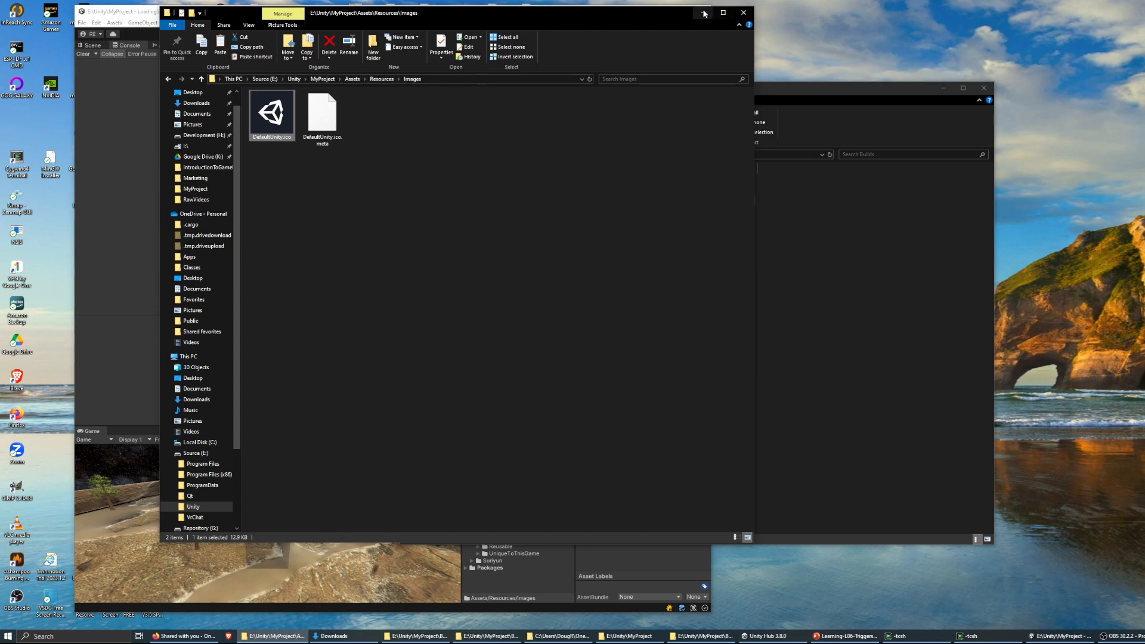
pyautogui.hotkey('alt', 'Tab')
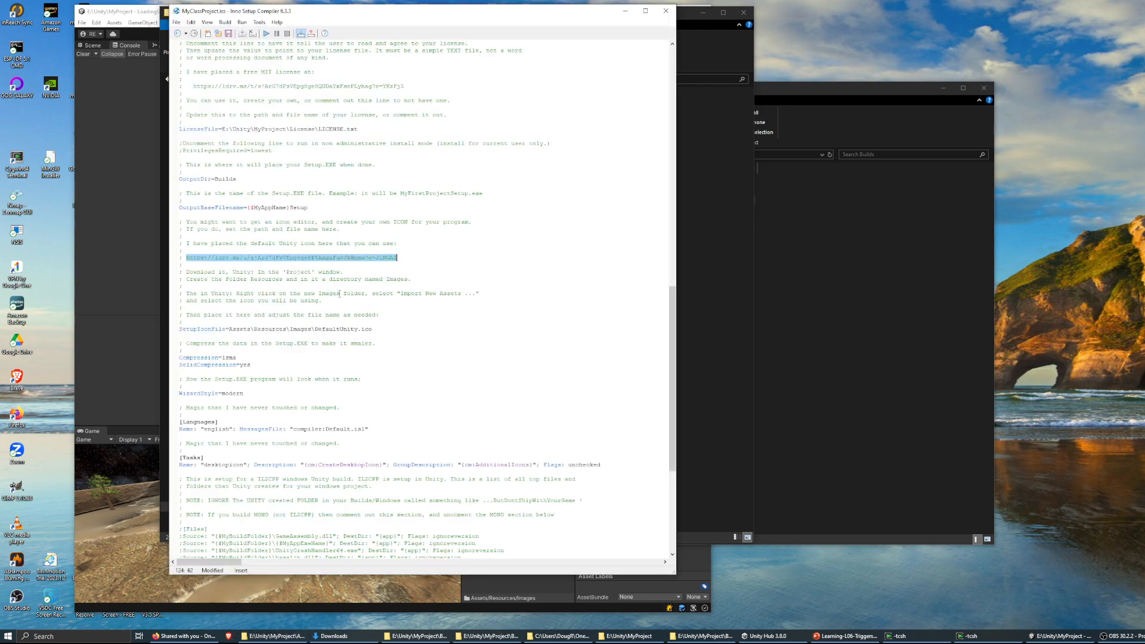
pyautogui.scroll(-3, 285, 276)
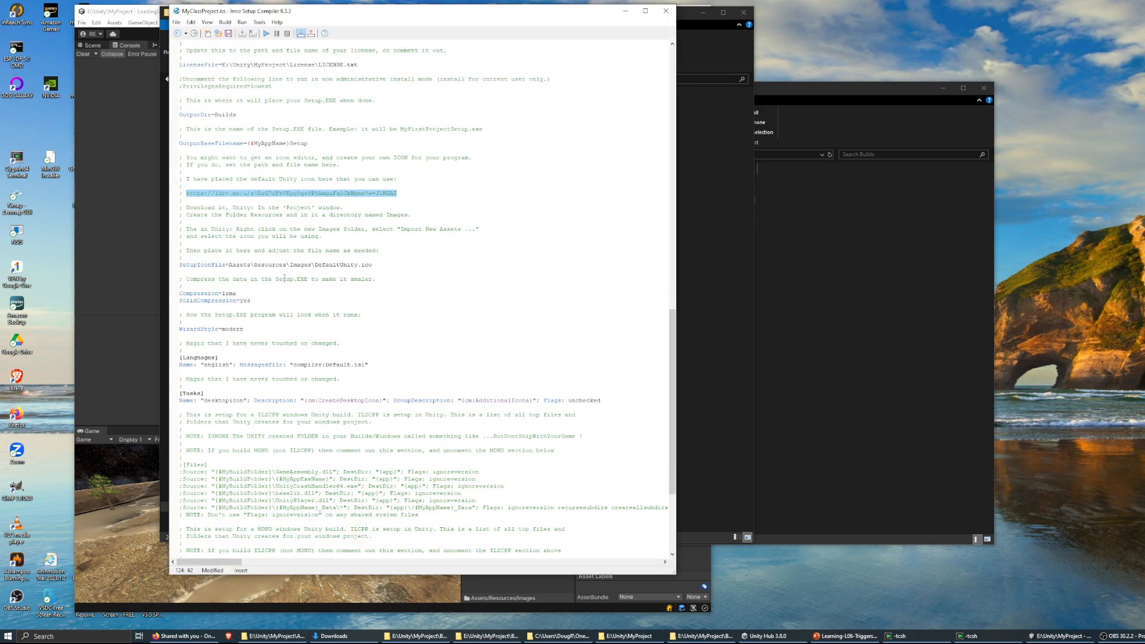
pyautogui.click(280, 184)
pyautogui.scroll(-2, 278, 191)
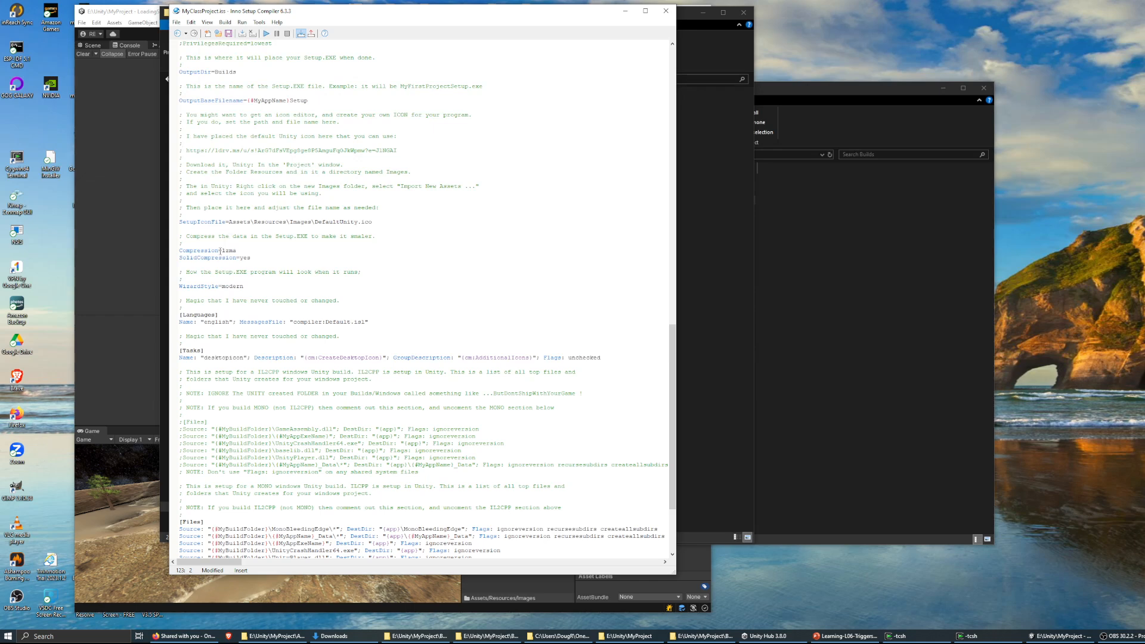
pyautogui.scroll(-2, 269, 210)
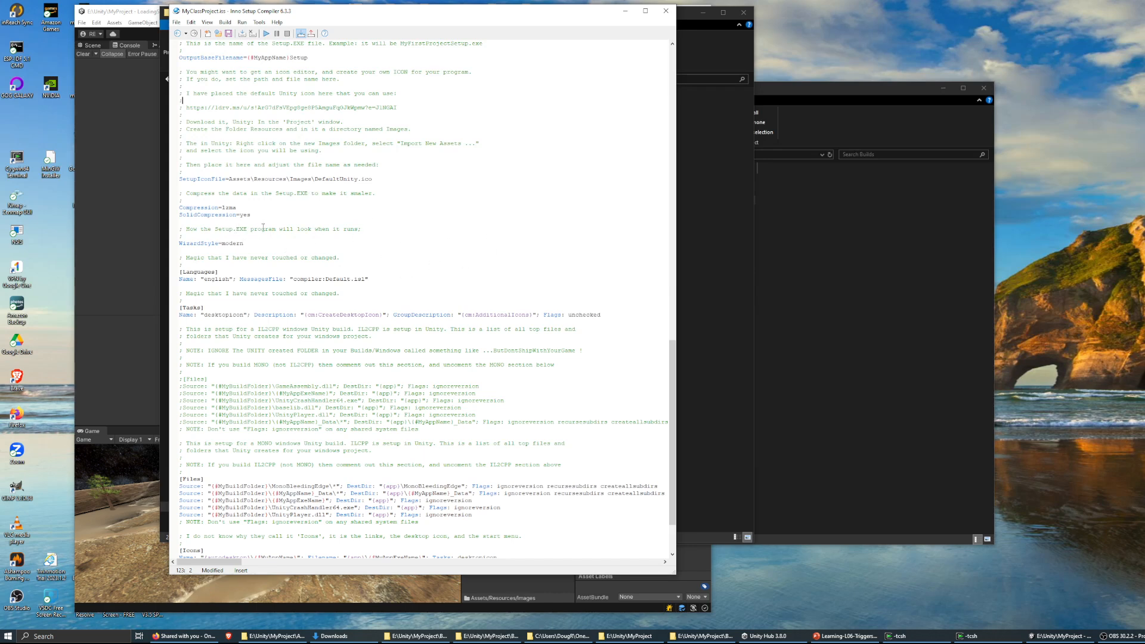
# Open the Inno Setup documentation and close it again.
pyautogui.click(277, 22)
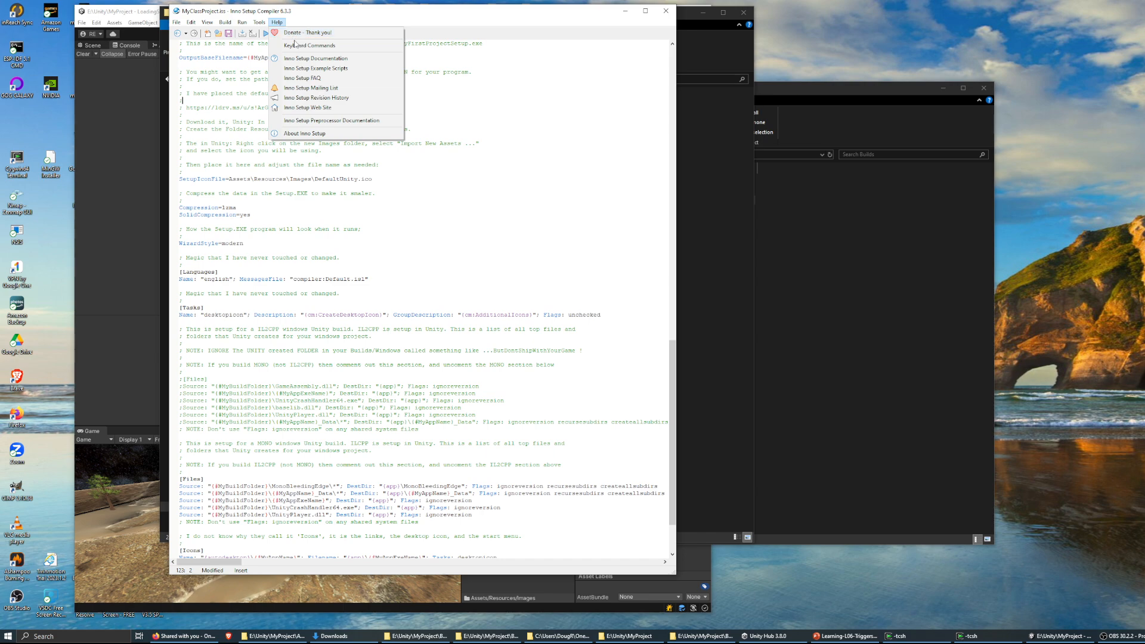
pyautogui.click(306, 59)
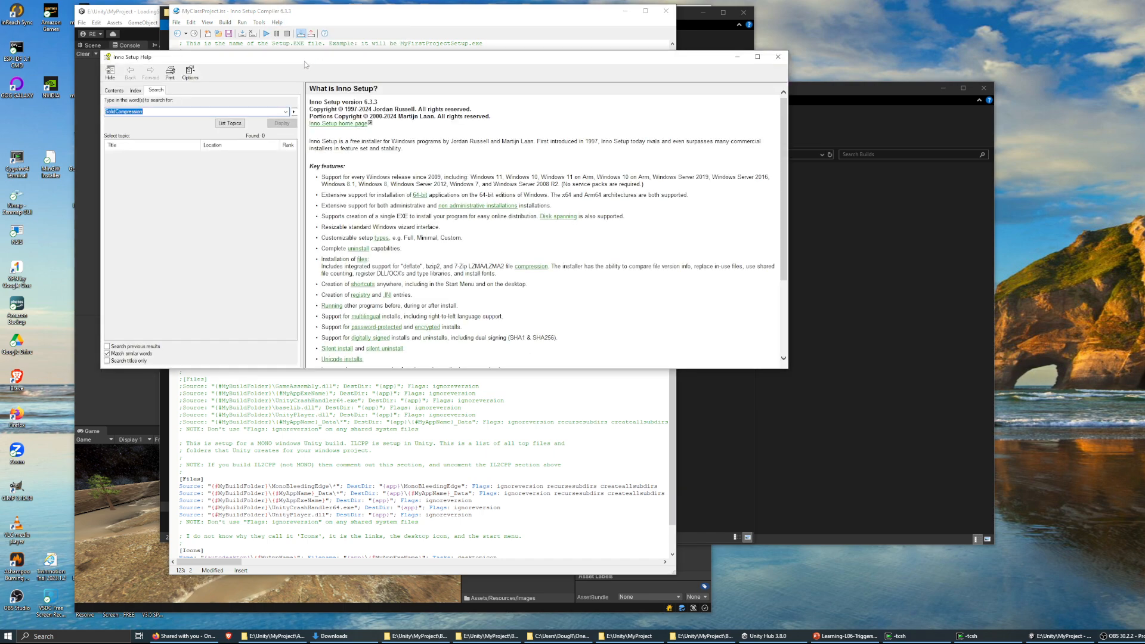
pyautogui.click(777, 57)
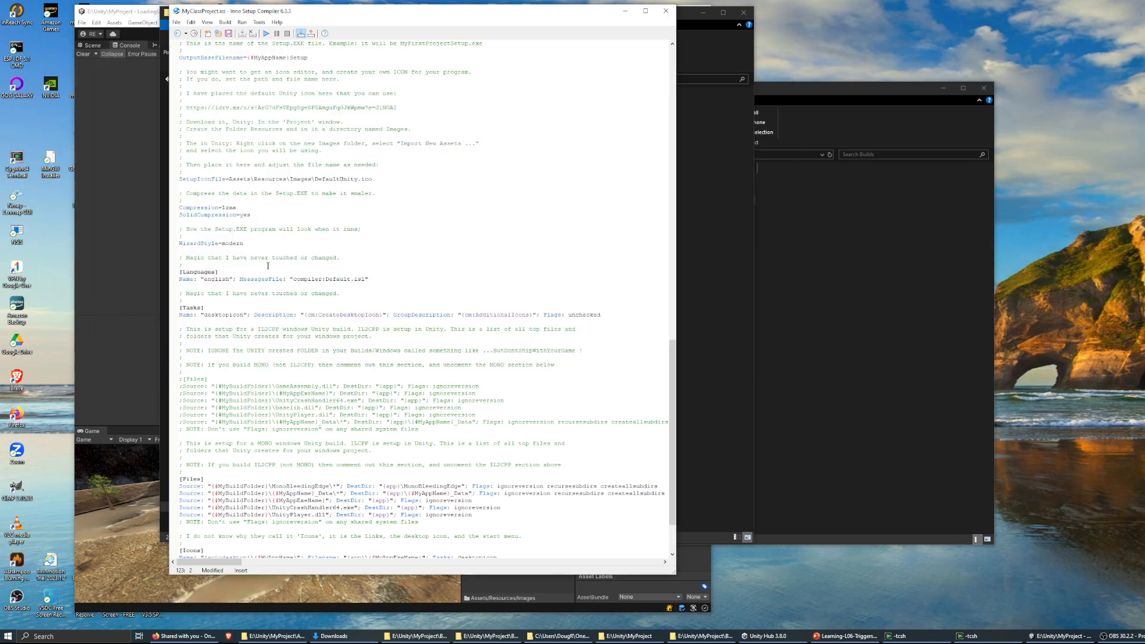
# Examine the script's IL2CPP and MONO [Files] sections, and look over the license, output and [Icons] settings.
pyautogui.scroll(-3, 340, 215)
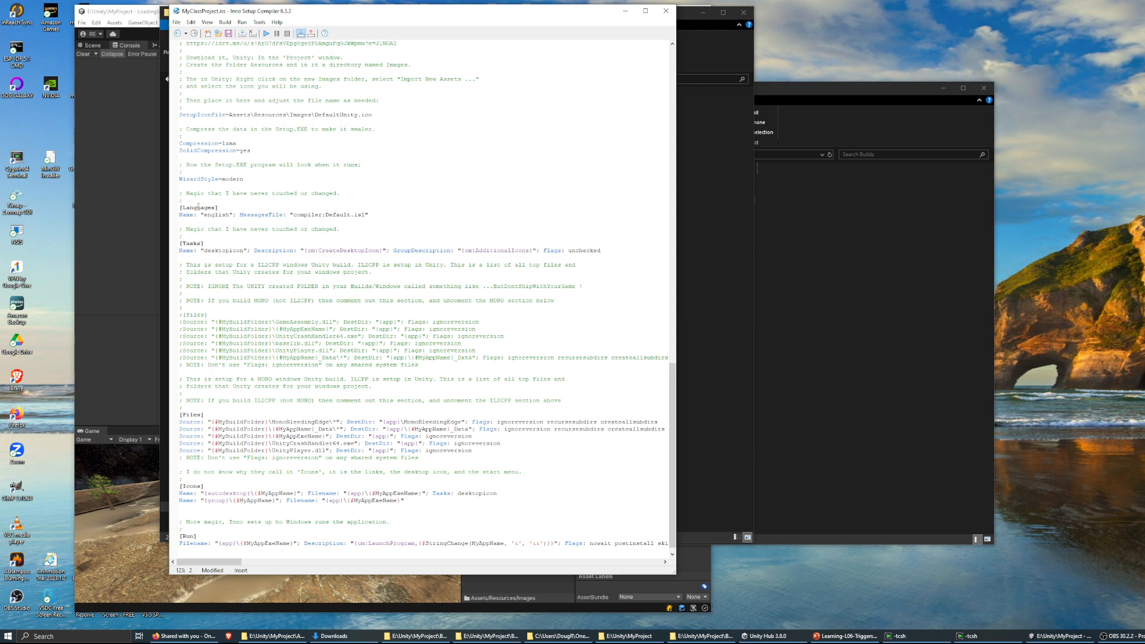
pyautogui.scroll(-1, 340, 200)
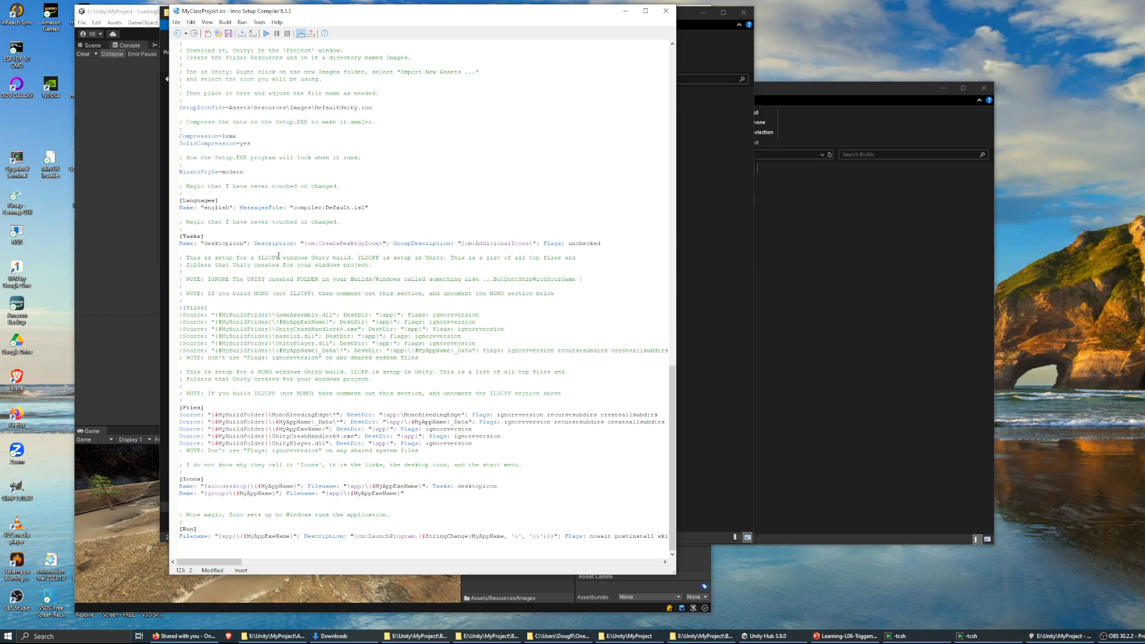
pyautogui.click(253, 253)
pyautogui.moveTo(257, 258); pyautogui.dragTo(283, 259)
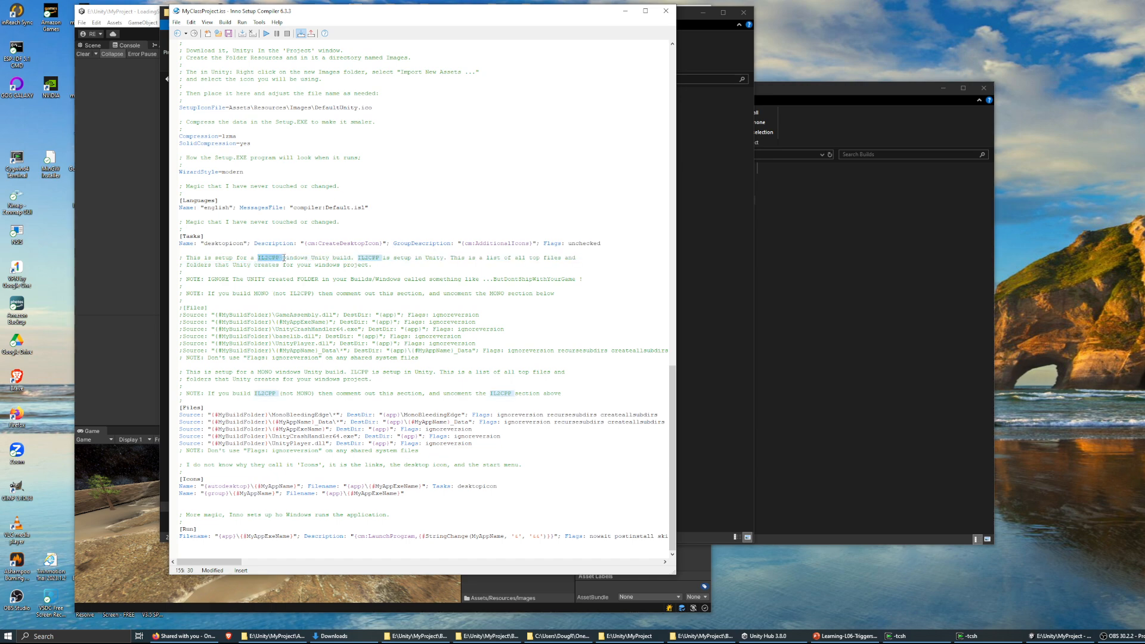
pyautogui.click(276, 245)
pyautogui.click(258, 372)
pyautogui.hotkey('shift', 'Up')
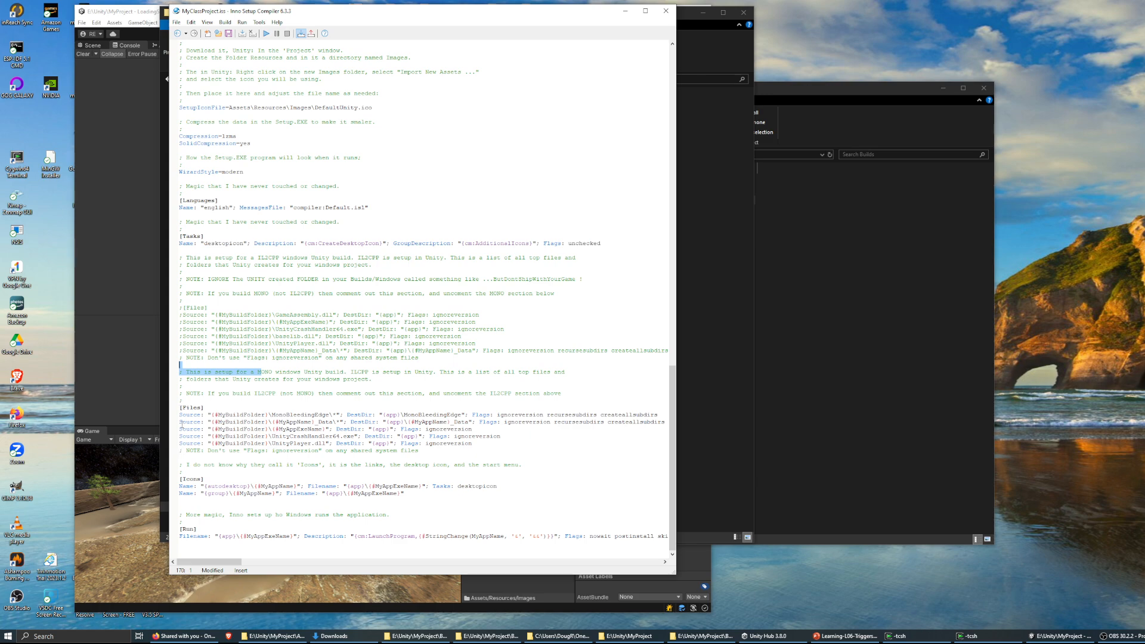
pyautogui.click(178, 452)
pyautogui.click(247, 458)
pyautogui.scroll(10, 262, 404)
pyautogui.scroll(4, 261, 403)
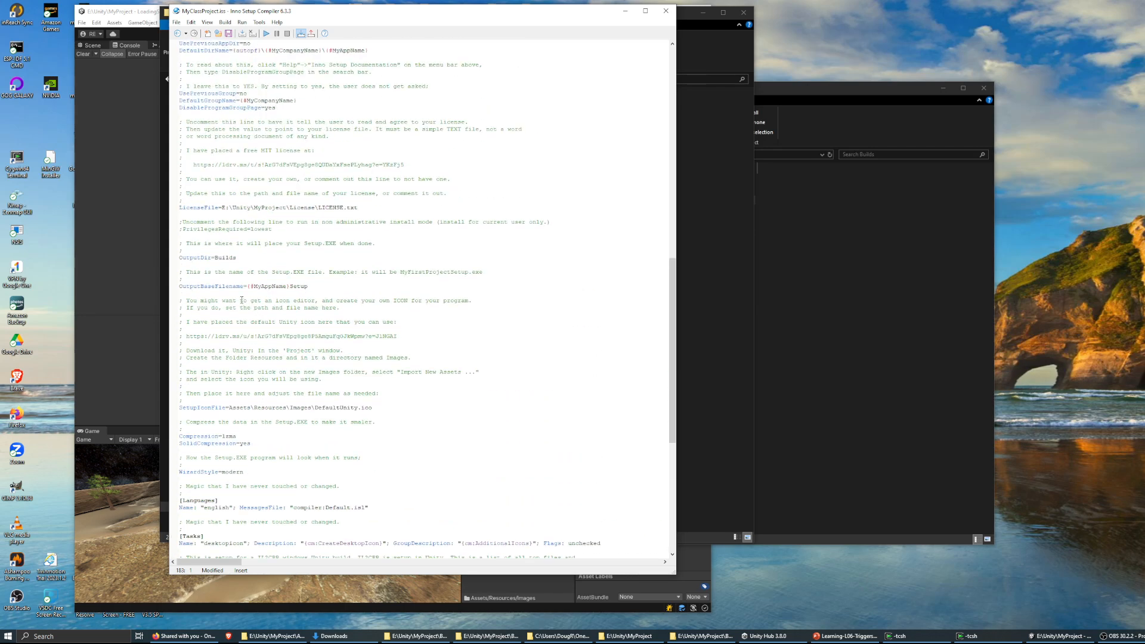
pyautogui.scroll(3, 241, 300)
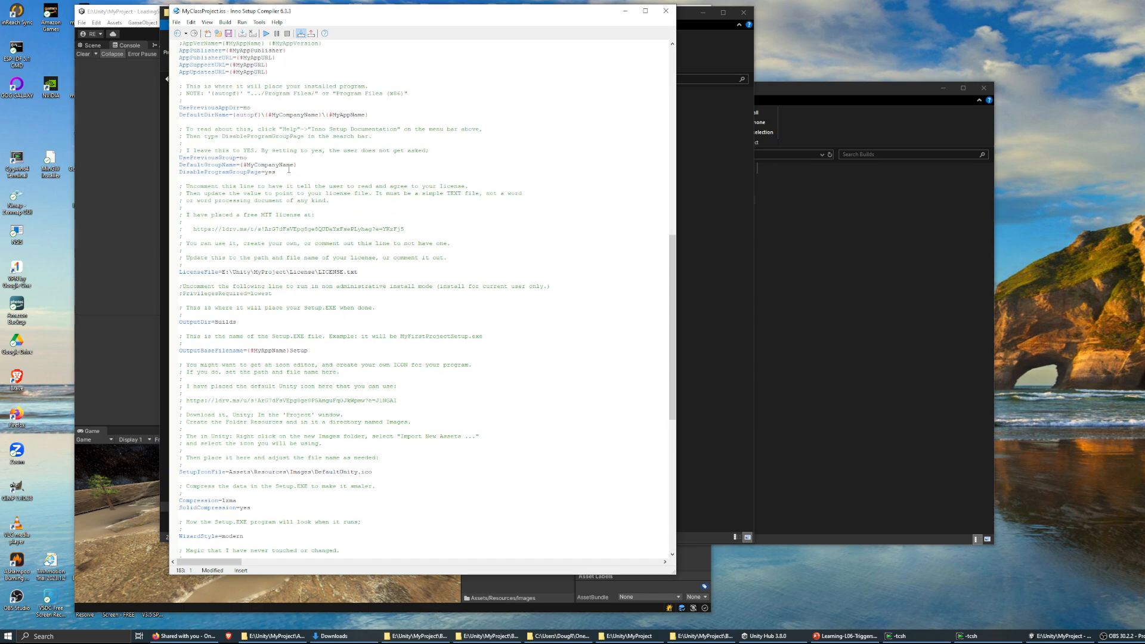
pyautogui.scroll(-17, 250, 167)
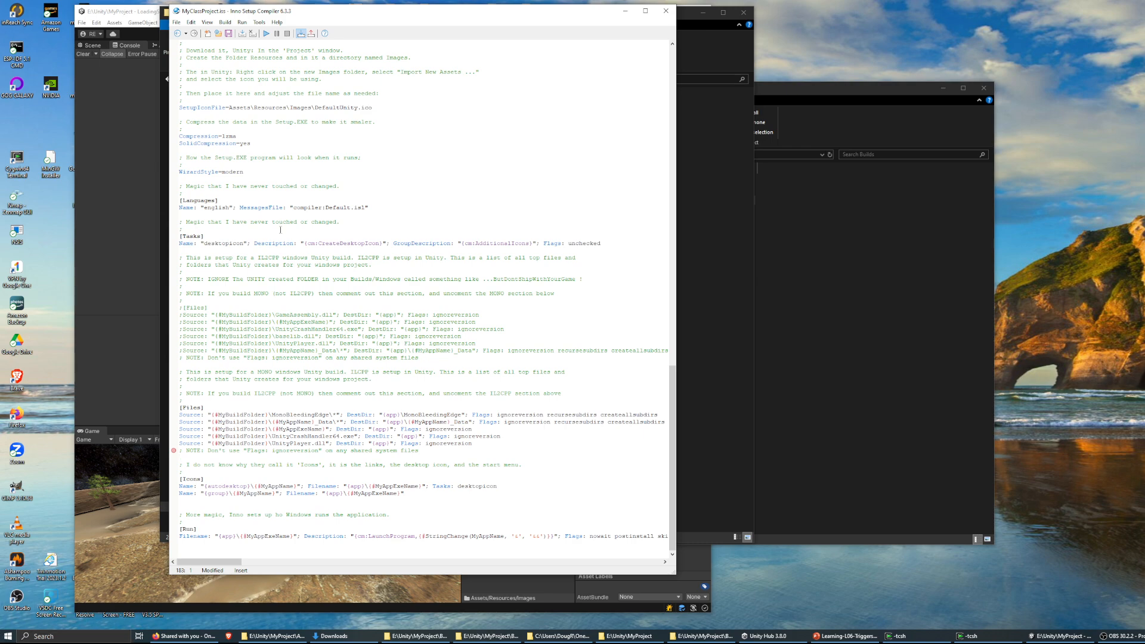
# Try to compile the MyClassProject.iss installer script and dismiss the compiler error.
pyautogui.moveTo(307, 15); pyautogui.dragTo(368, 33)
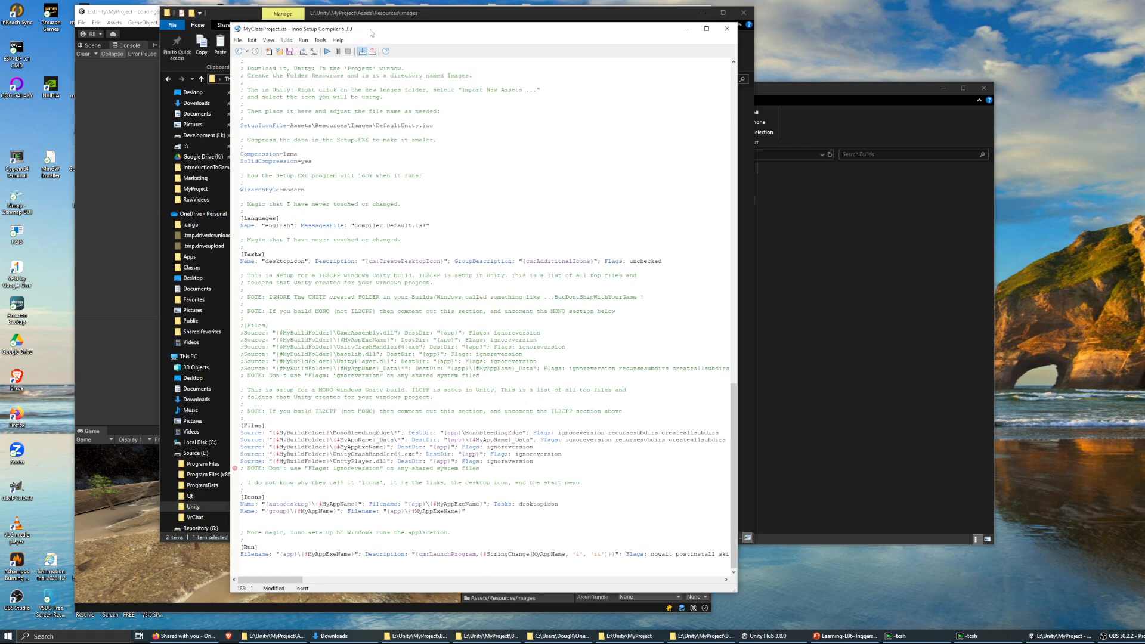
pyautogui.click(287, 40)
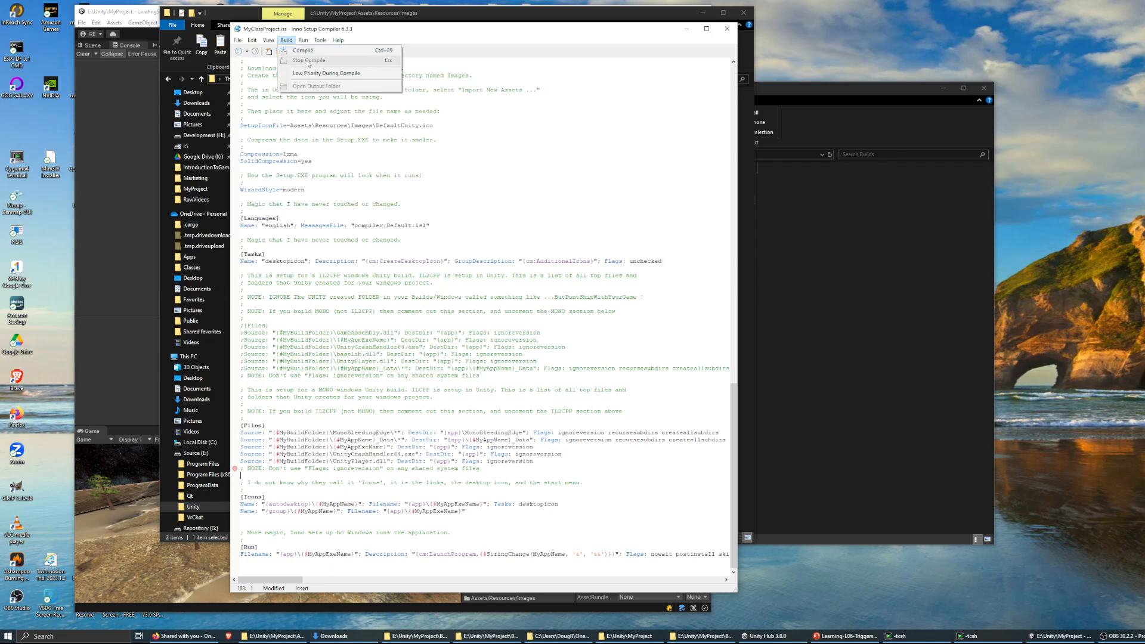
pyautogui.click(311, 52)
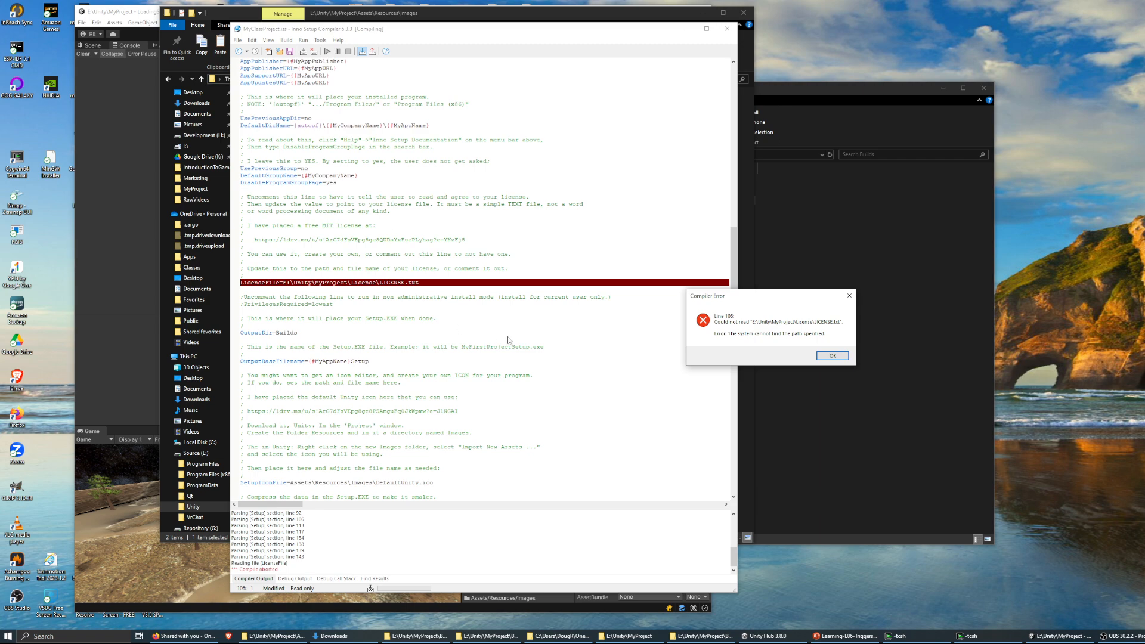
pyautogui.click(833, 356)
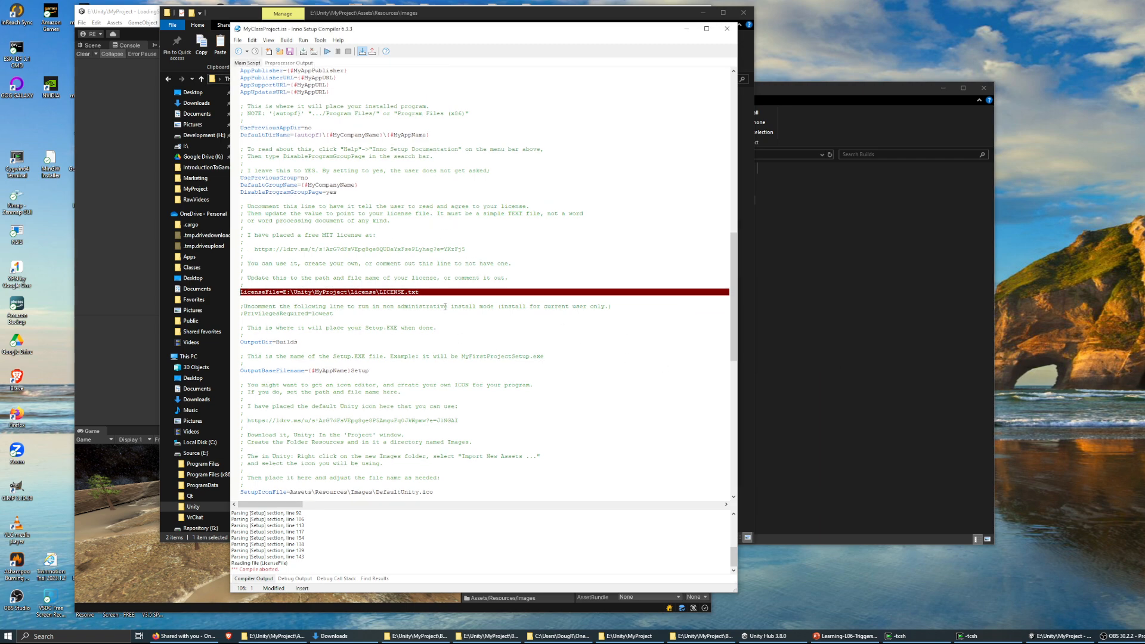
# Try to remove the License subfolder from the LicenseFile path.
pyautogui.click(376, 292)
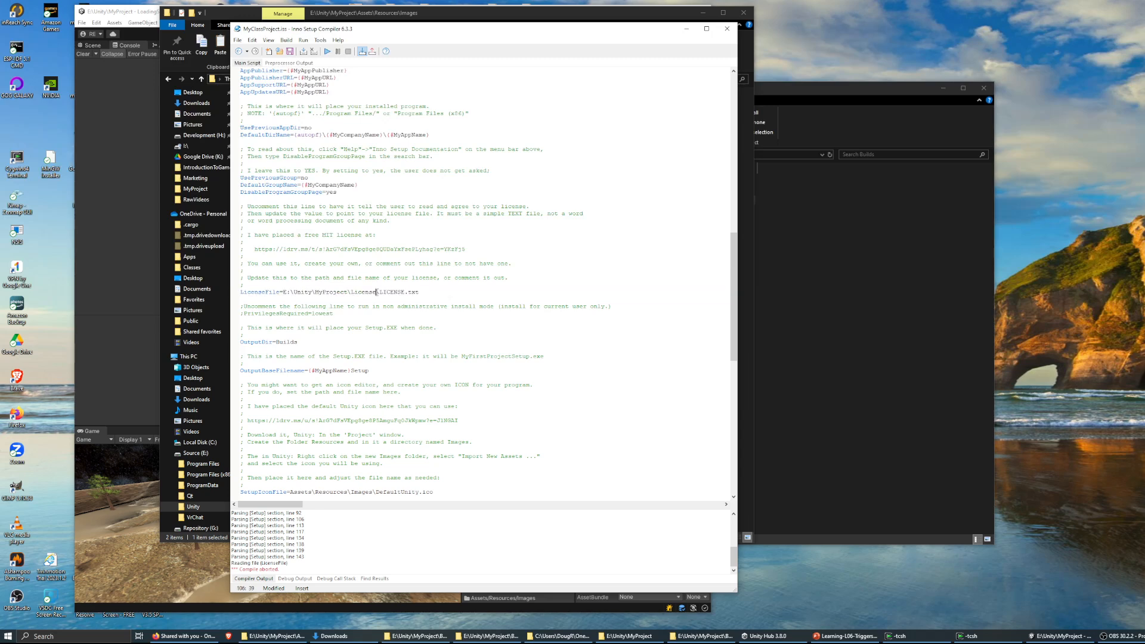
pyautogui.press('BackSpace')
pyautogui.press('BackSpace')
pyautogui.press('BackSpace')
pyautogui.press('BackSpace')
pyautogui.press('BackSpace')
pyautogui.press('BackSpace')
pyautogui.press('BackSpace')
pyautogui.press('BackSpace')
pyautogui.hotkey('ctrl', 'z')
# Retry compiling the installer script with the License subfolder still in the path, and dismiss the error.
pyautogui.click(287, 40)
pyautogui.click(295, 52)
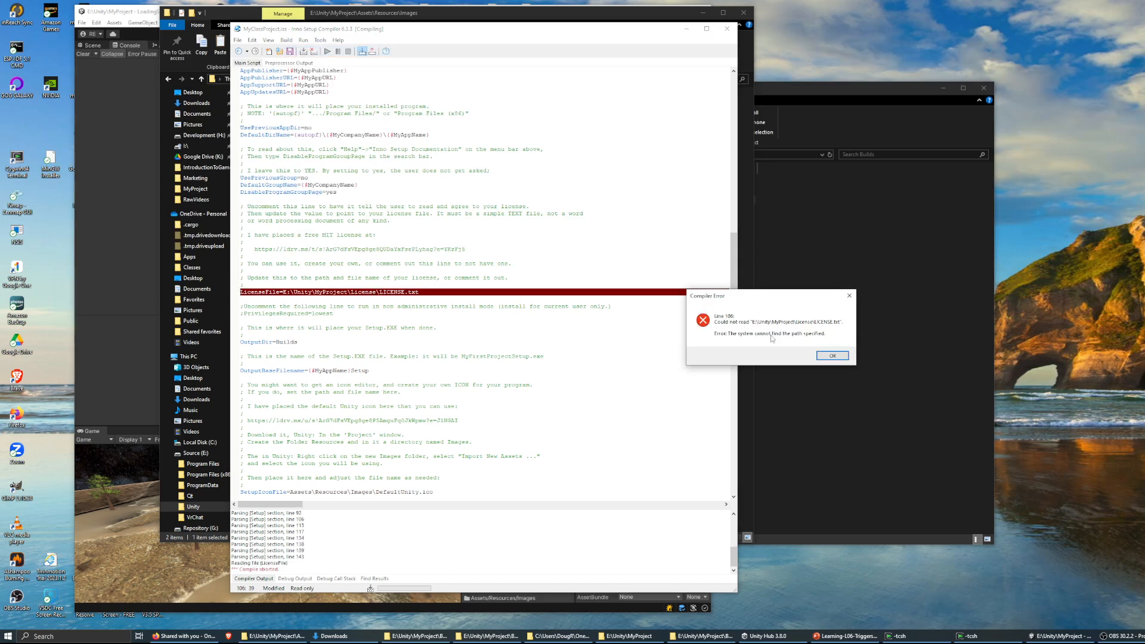
pyautogui.click(832, 355)
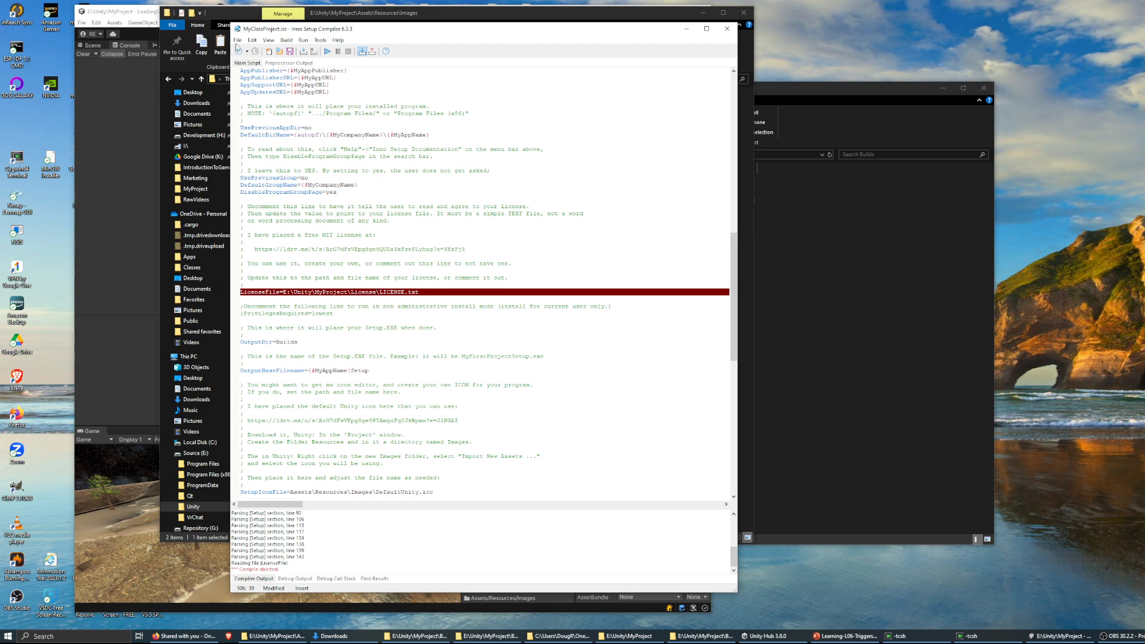
# Go to line 106 and change the LicenseFile path to E:\Unity\MyProject\LICENSE.txt.
pyautogui.click(252, 40)
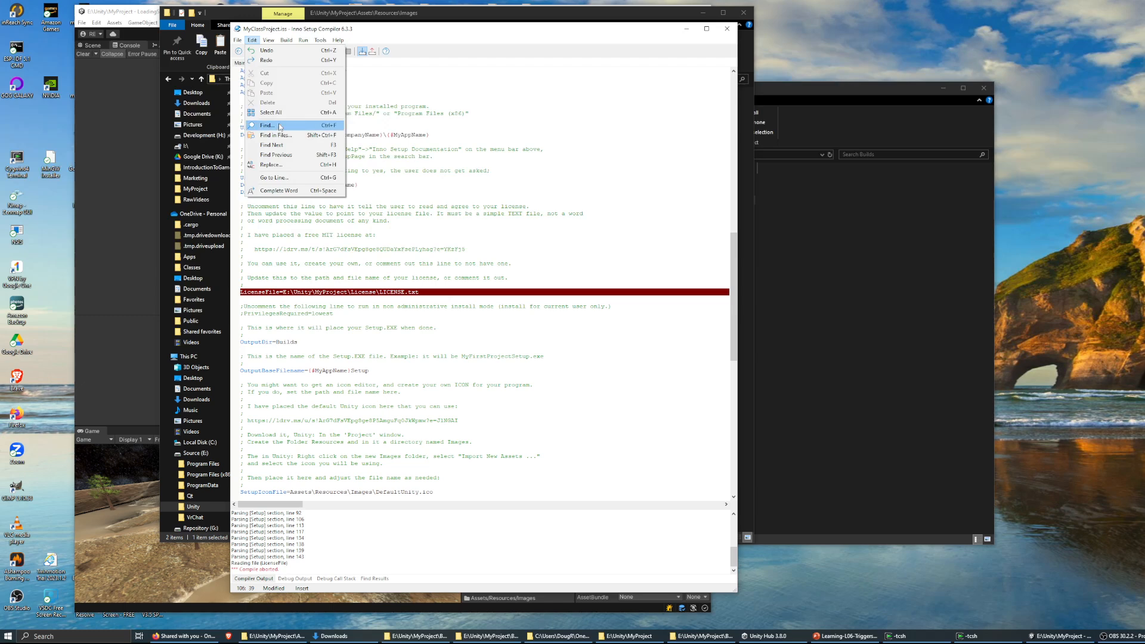
pyautogui.click(274, 178)
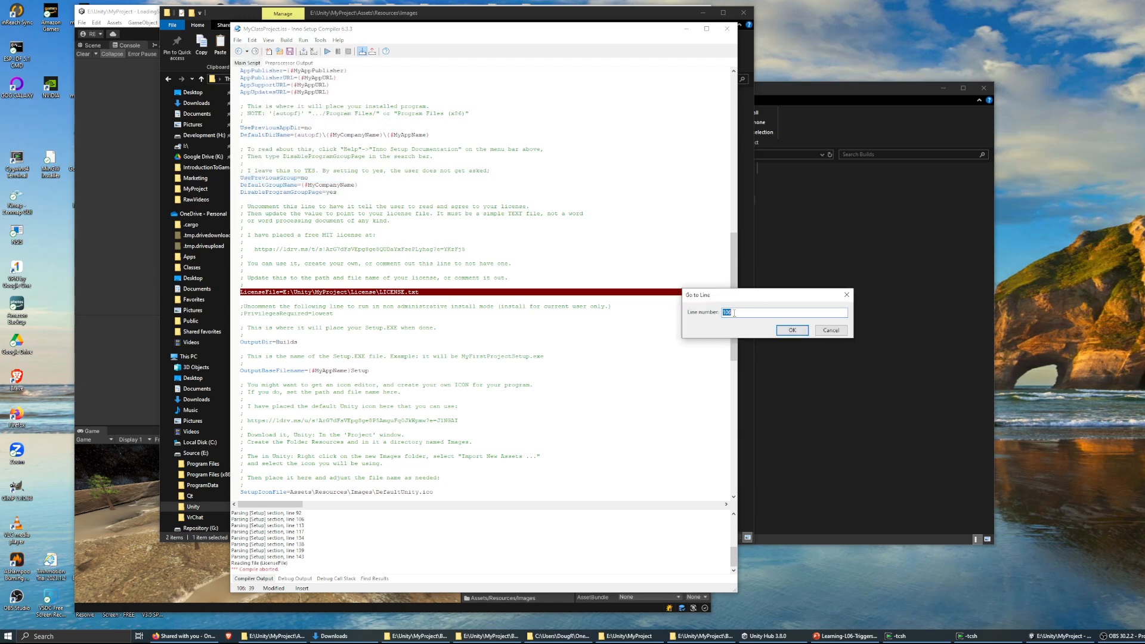
pyautogui.click(792, 330)
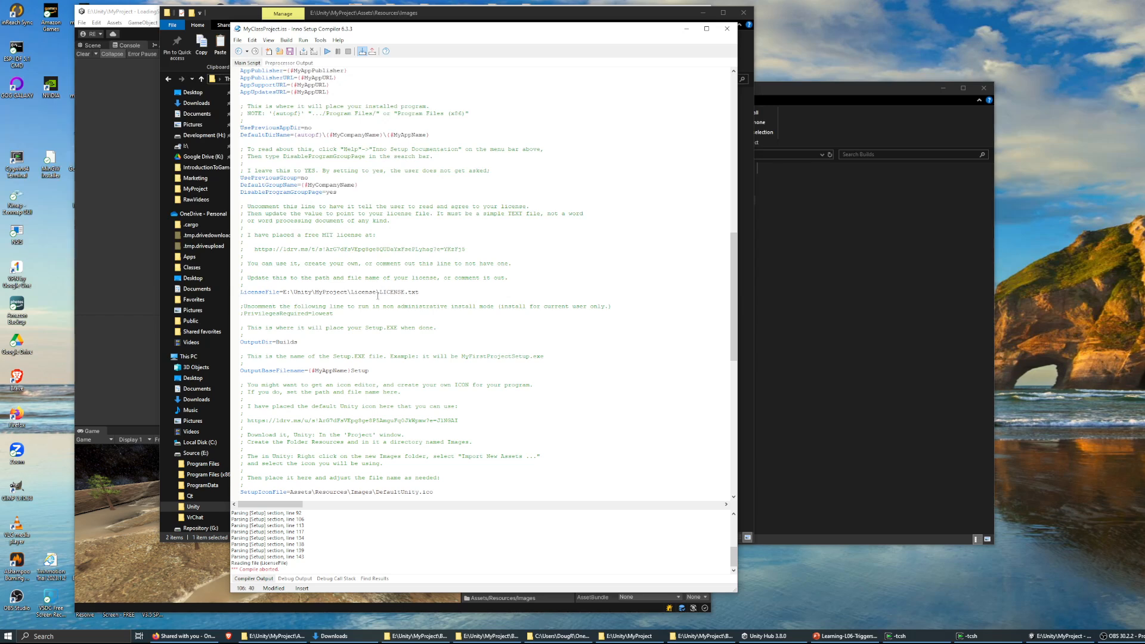
pyautogui.press('BackSpace')
pyautogui.press('BackSpace')
pyautogui.press('BackSpace')
pyautogui.press('BackSpace')
pyautogui.press('BackSpace')
pyautogui.press('BackSpace')
pyautogui.press('BackSpace')
pyautogui.press('BackSpace')
# Save the corrected installer script and compile it.
pyautogui.click(237, 40)
pyautogui.click(248, 74)
pyautogui.click(286, 40)
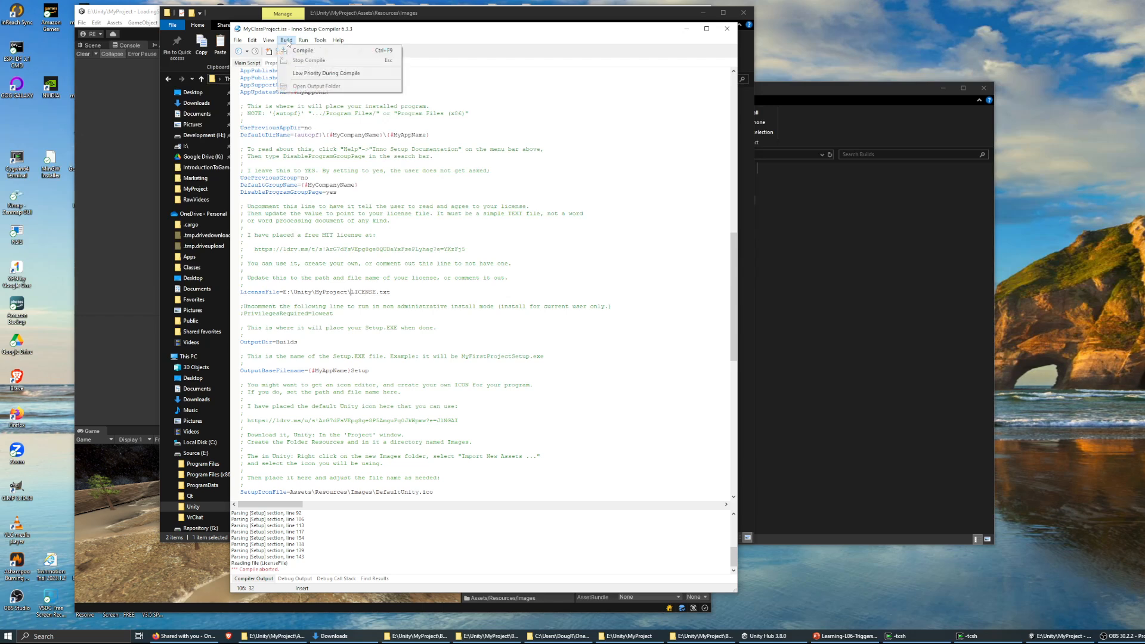
pyautogui.click(295, 52)
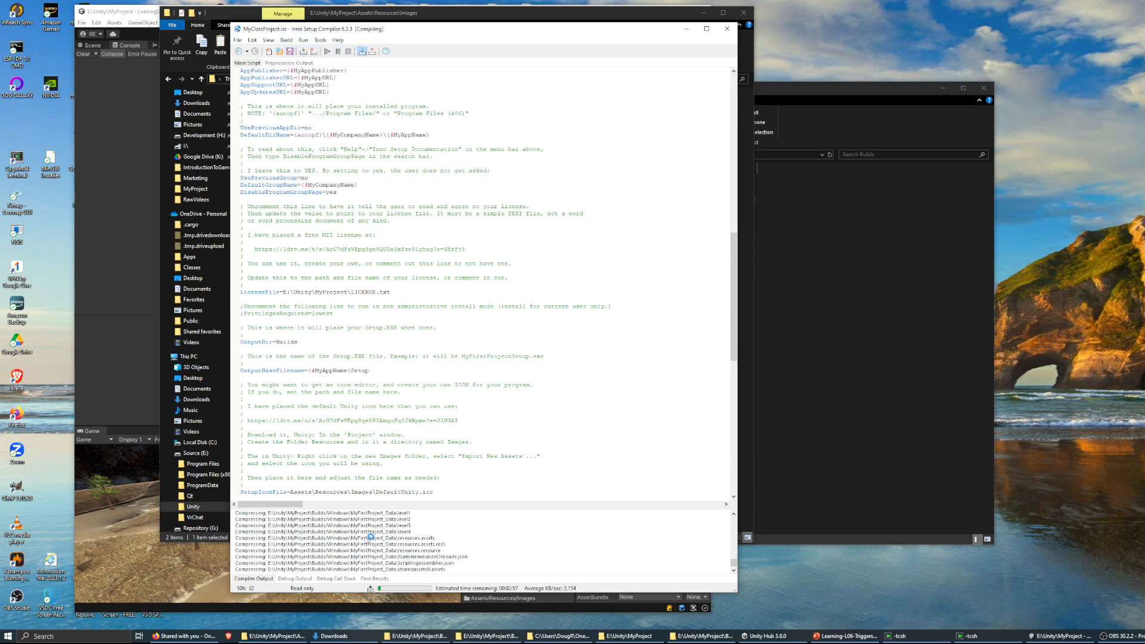